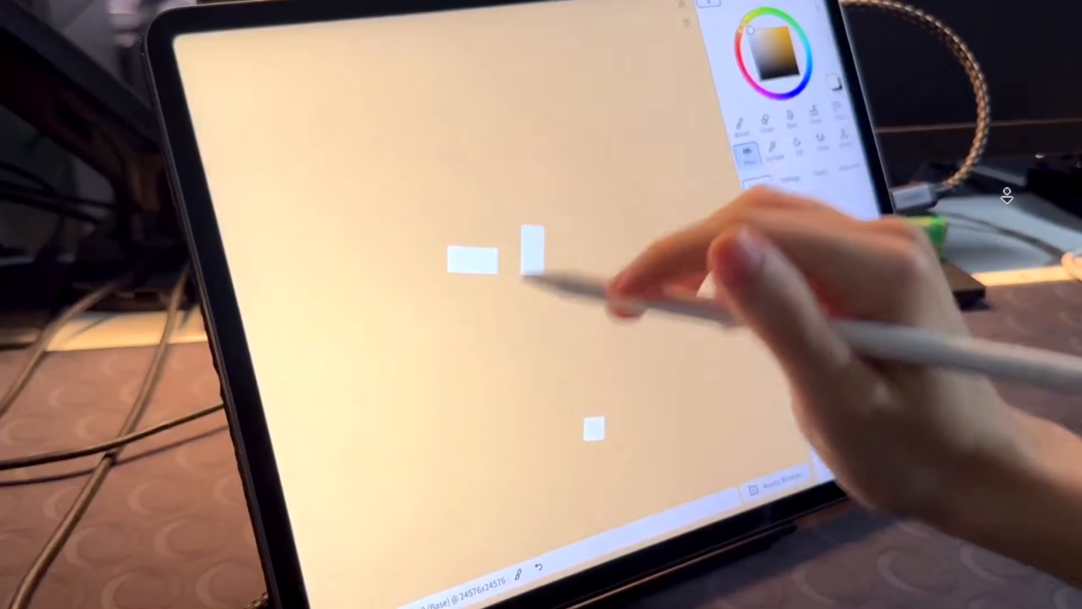
# Find Wafer on the Sparseal site and open its product page
pyautogui.scroll(-10, 1007, 210)
pyautogui.scroll(-7, 1006, 210)
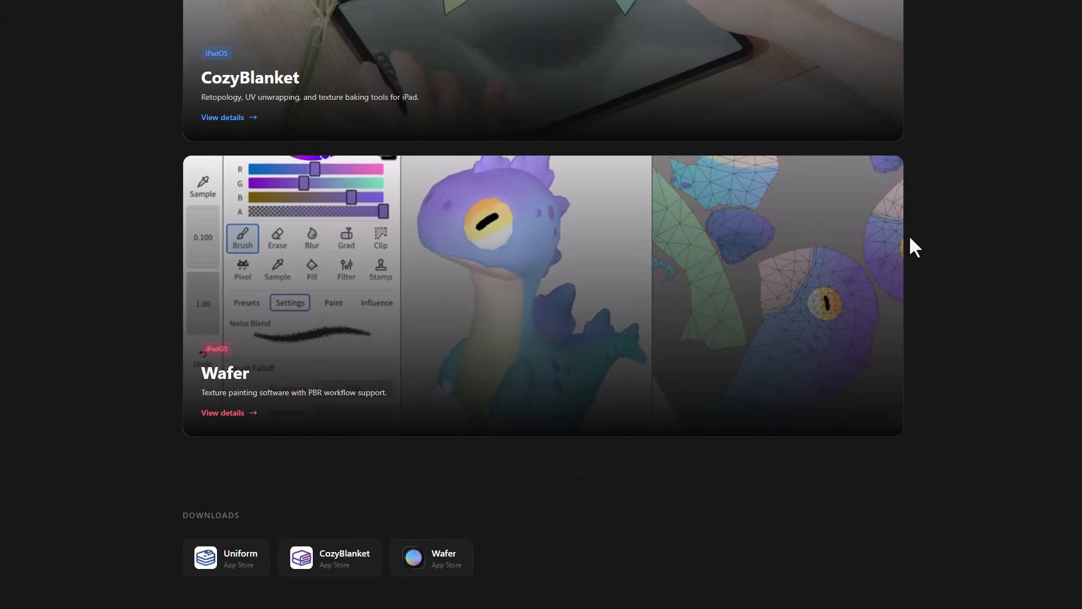
pyautogui.scroll(-4, 154, 391)
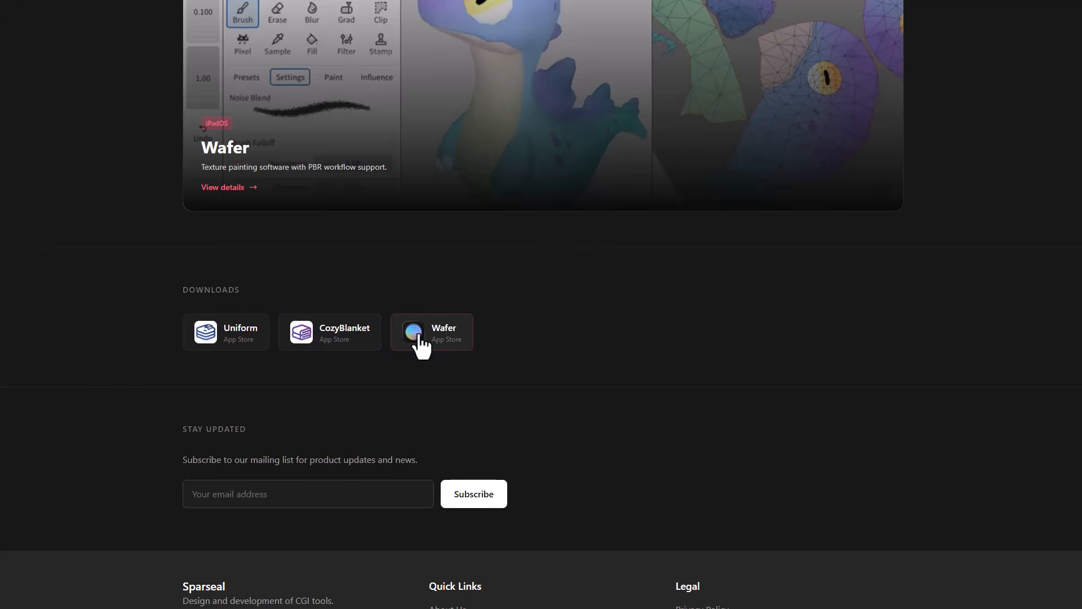
pyautogui.click(744, 179)
# Read through the Wafer page's sections on painting features, performance, the asset browser and additional capabilities
pyautogui.middleClick(996, 141)
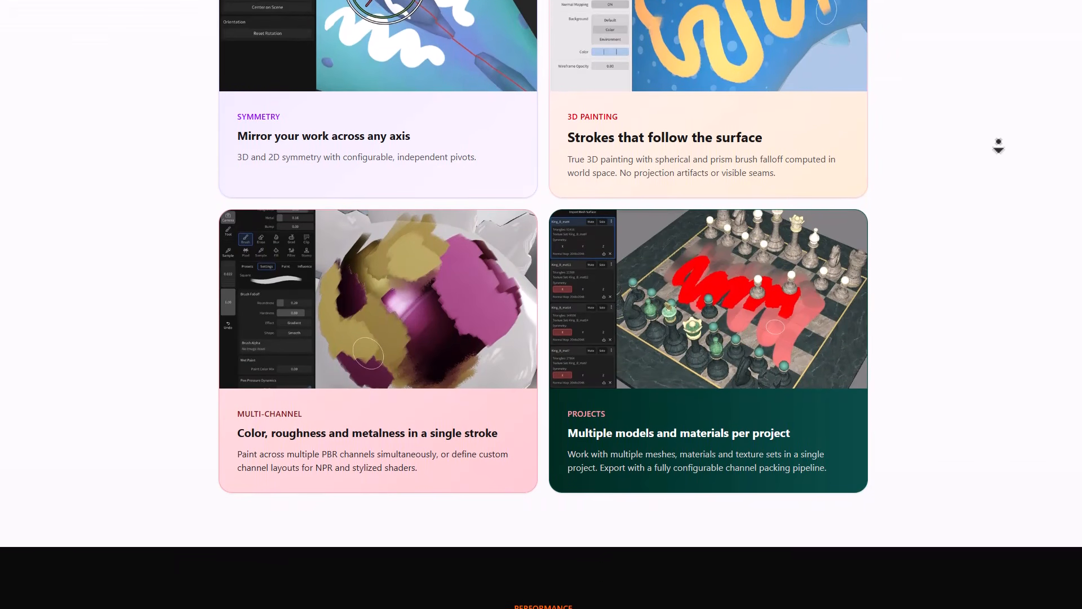
pyautogui.scroll(-10, 999, 146)
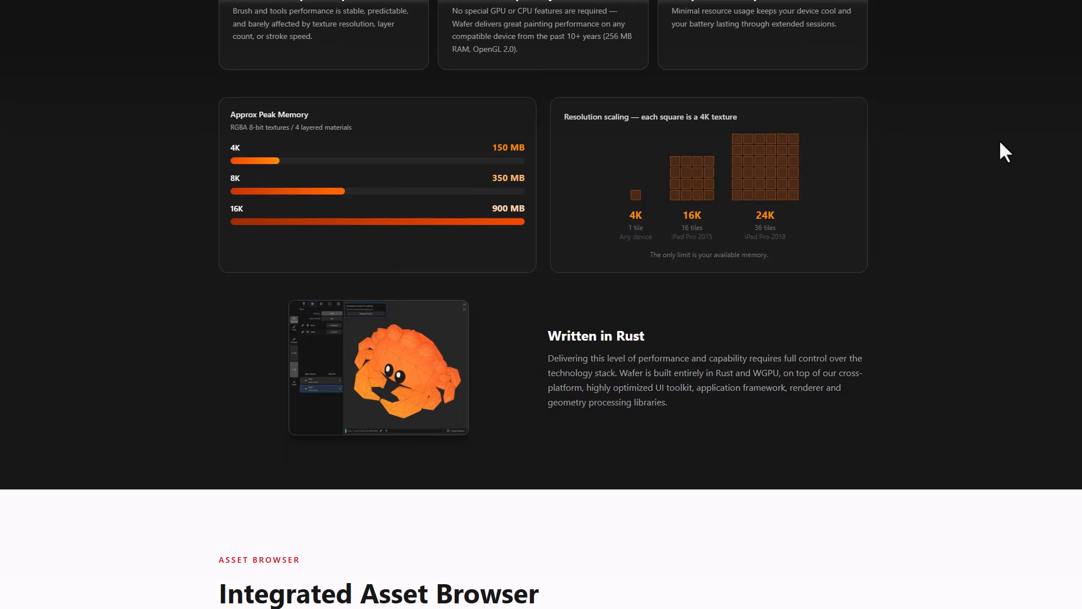
pyautogui.scroll(-9, 999, 140)
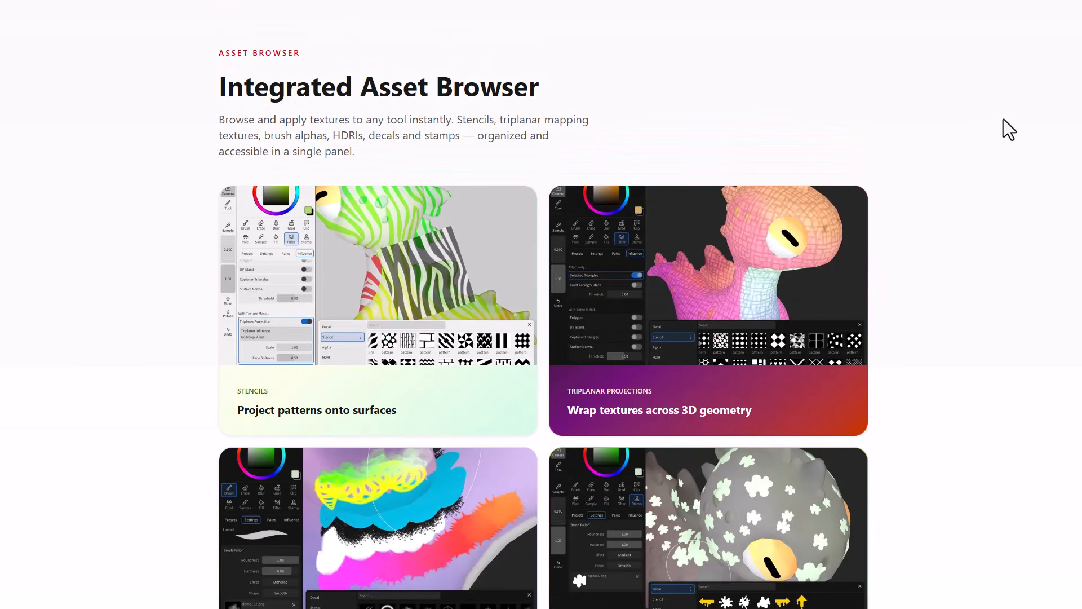
pyautogui.middleClick(1004, 136)
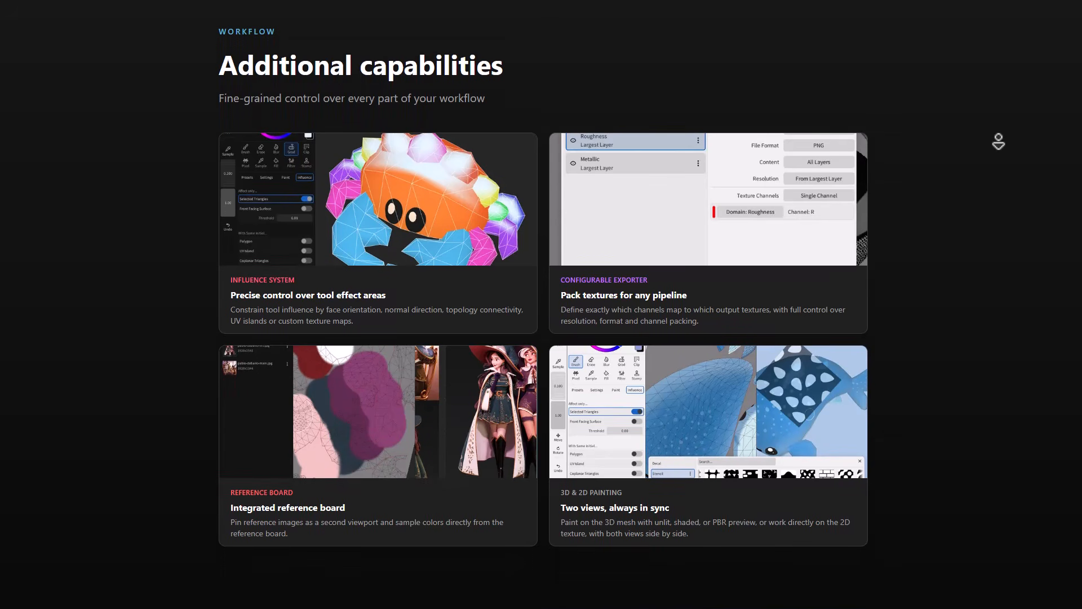
pyautogui.middleClick(999, 142)
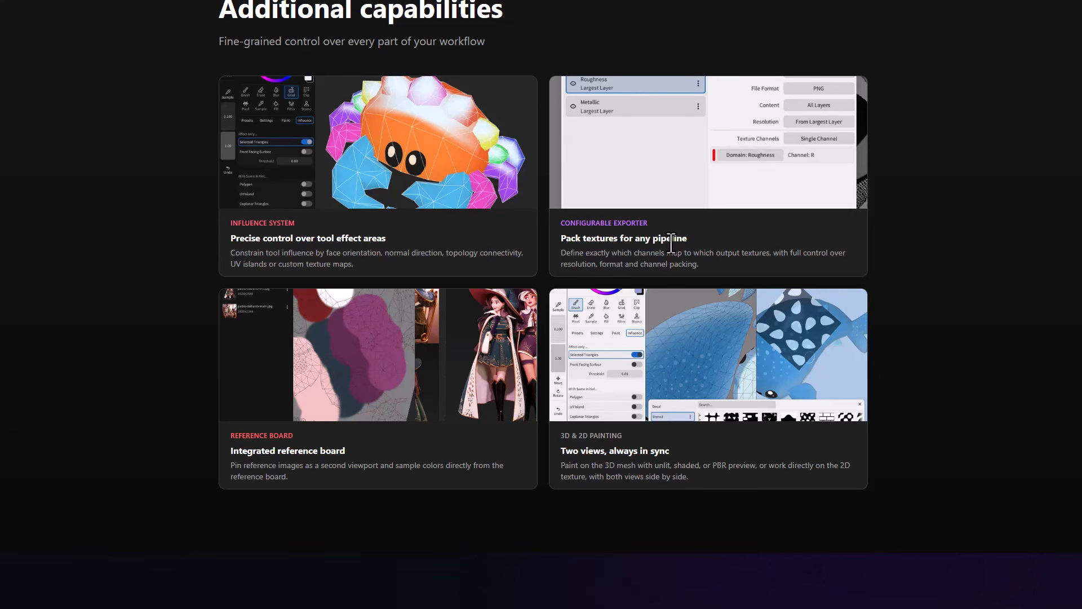
pyautogui.press('Home')
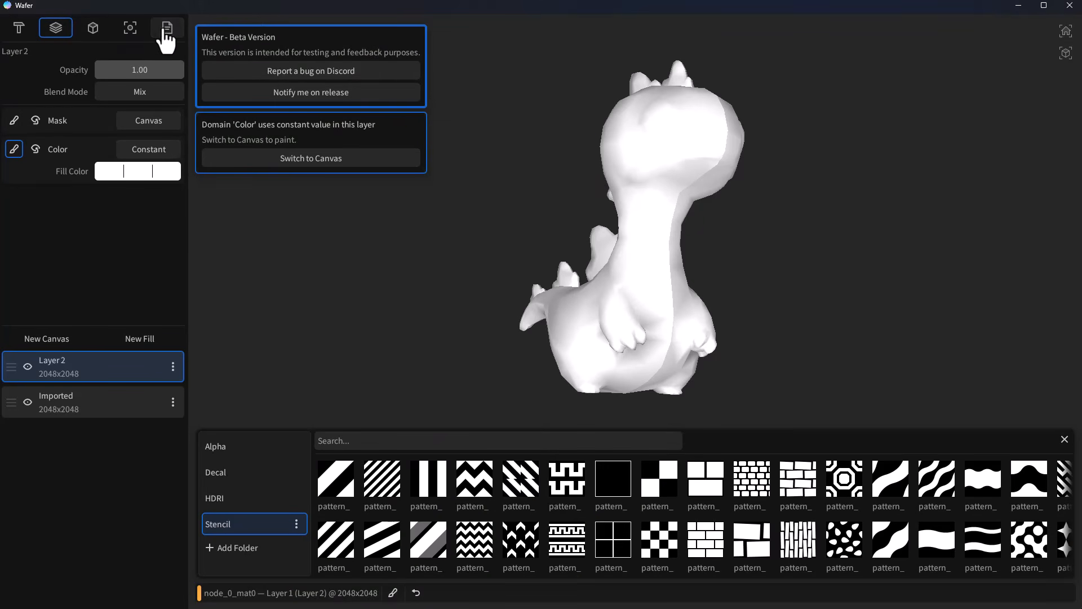
# Start a new document in Wafer without saving the current one, and import mesh.glb from the demo folder as its 3D scene
pyautogui.click(167, 28)
pyautogui.click(29, 86)
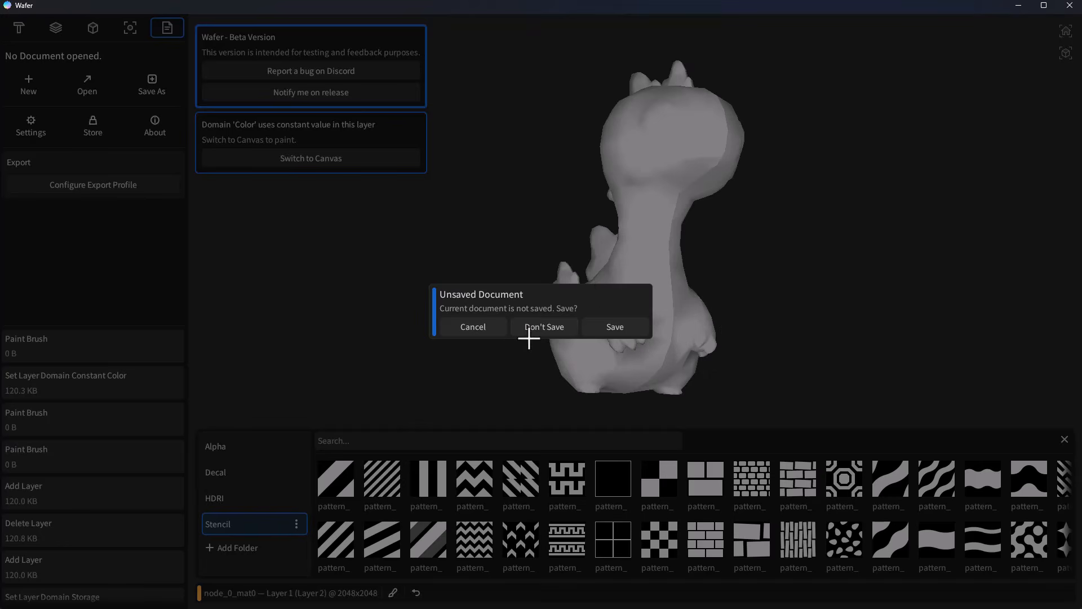
pyautogui.click(529, 334)
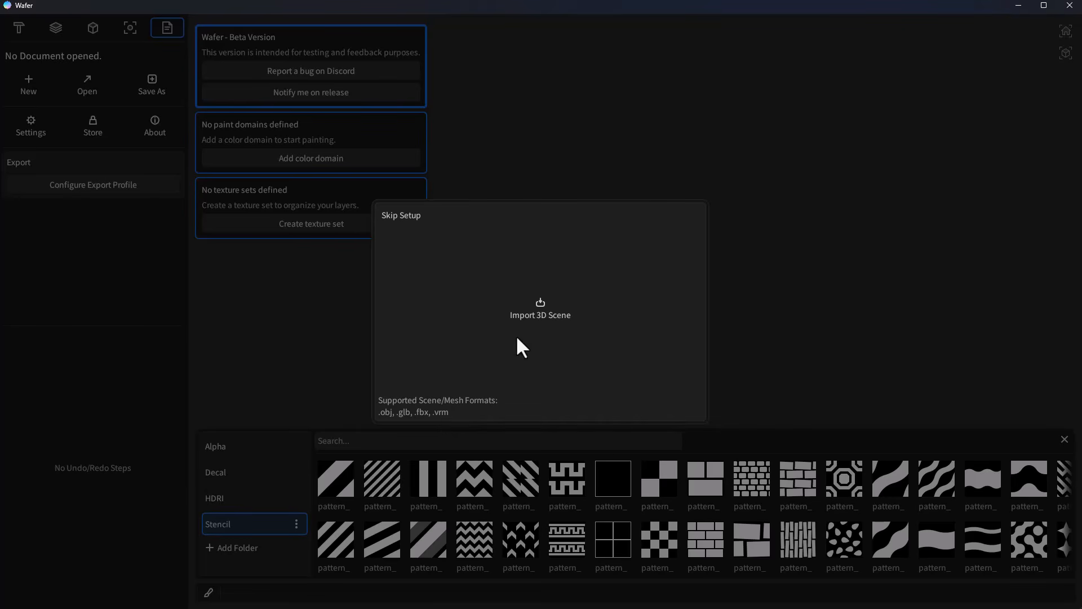
pyautogui.click(540, 318)
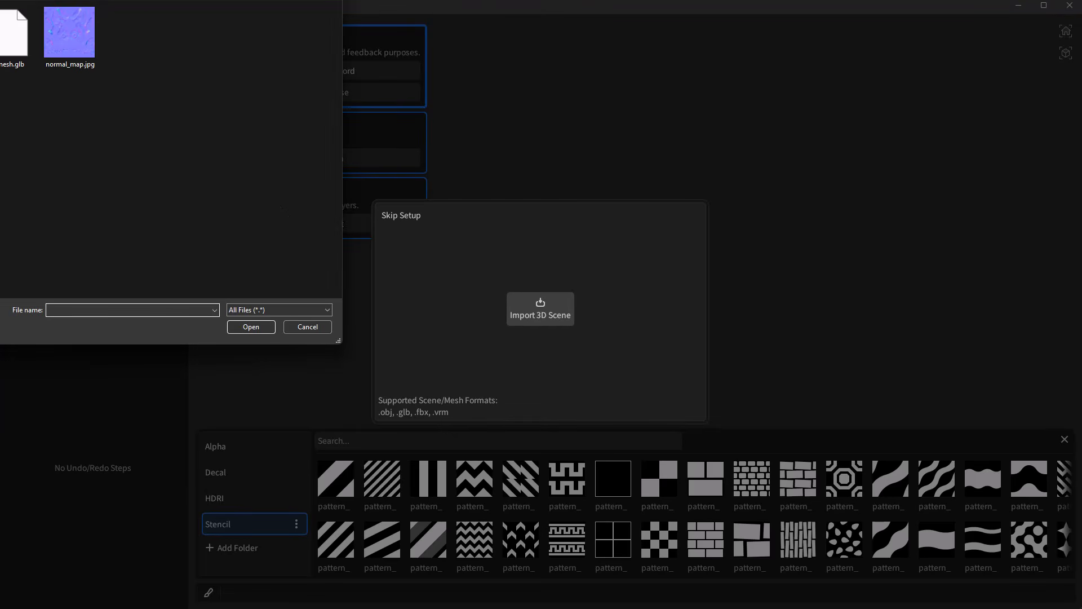
pyautogui.click(298, 157)
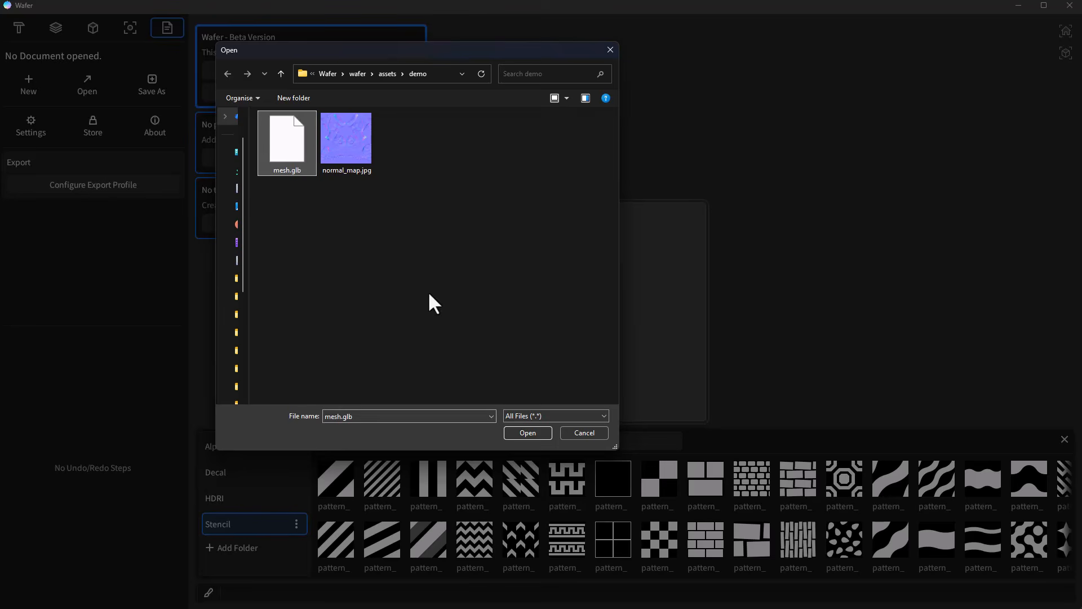
pyautogui.click(532, 434)
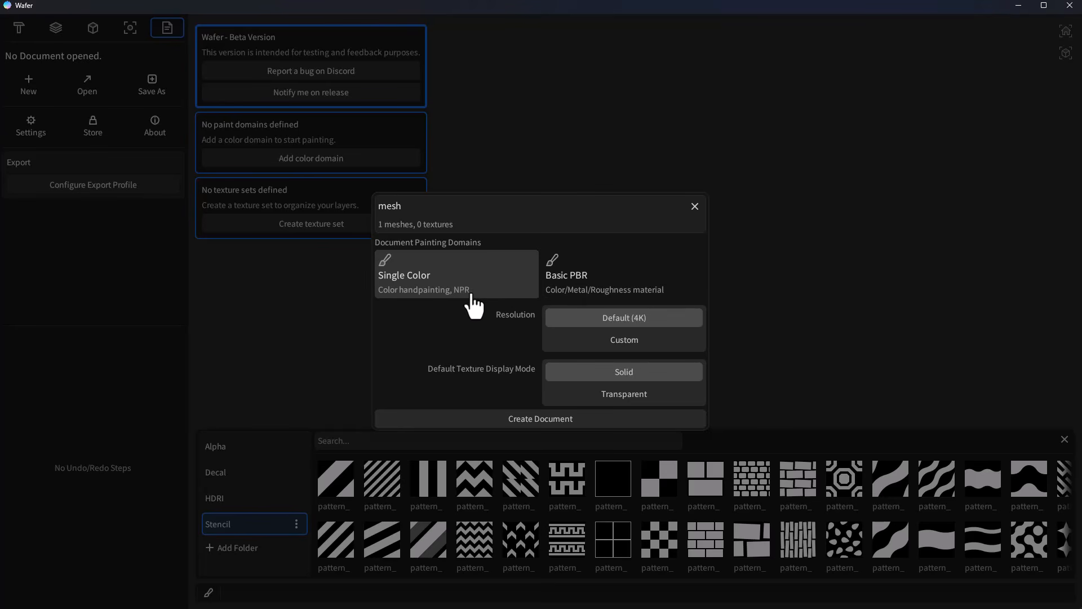
# Create the document with Basic PBR painting domains, Default (4K) resolution and Solid texture display mode
pyautogui.click(590, 288)
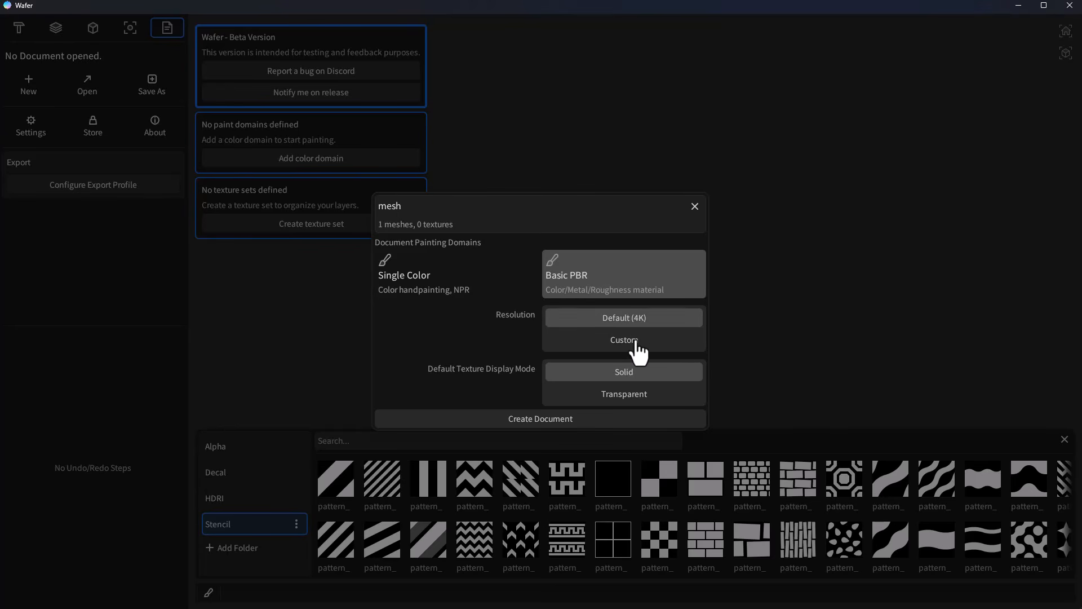
pyautogui.click(636, 342)
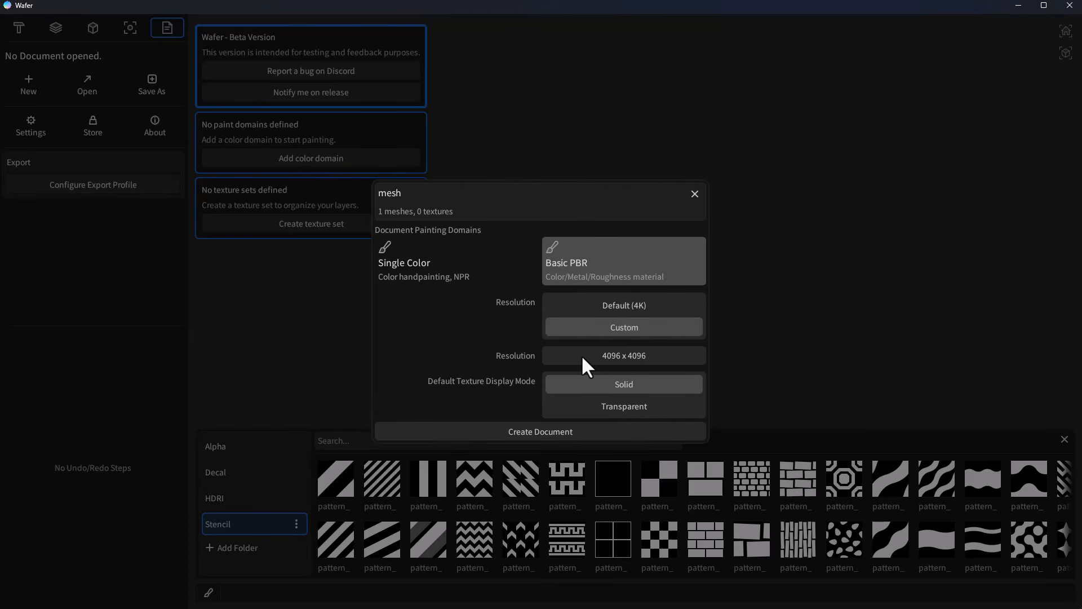
pyautogui.click(640, 306)
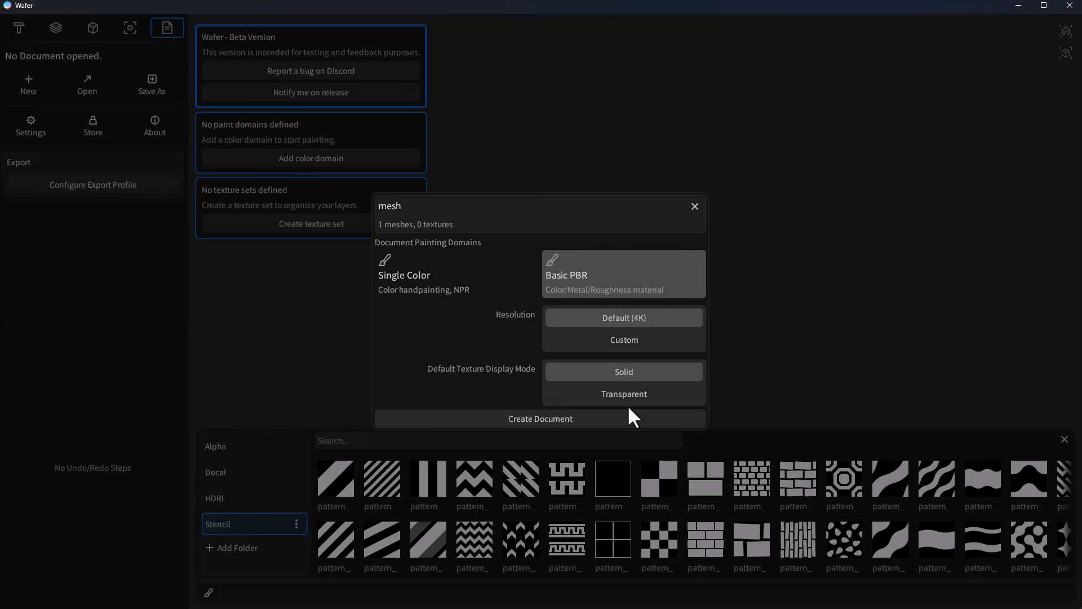
pyautogui.click(558, 423)
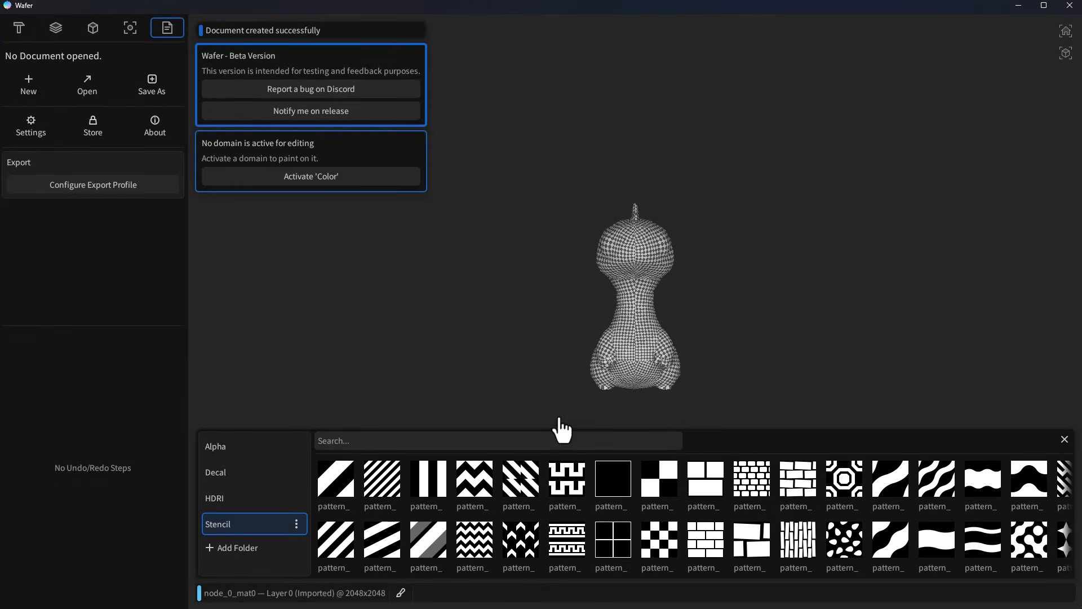
# Set the navigation control keymap to Blender in the application settings
pyautogui.scroll(5, 686, 316)
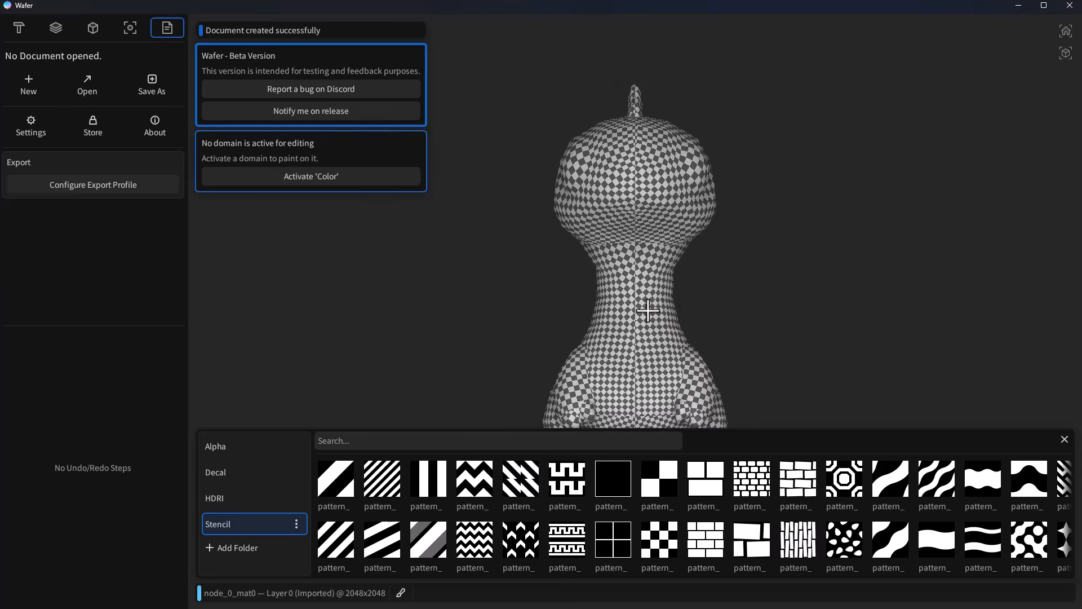
pyautogui.click(39, 134)
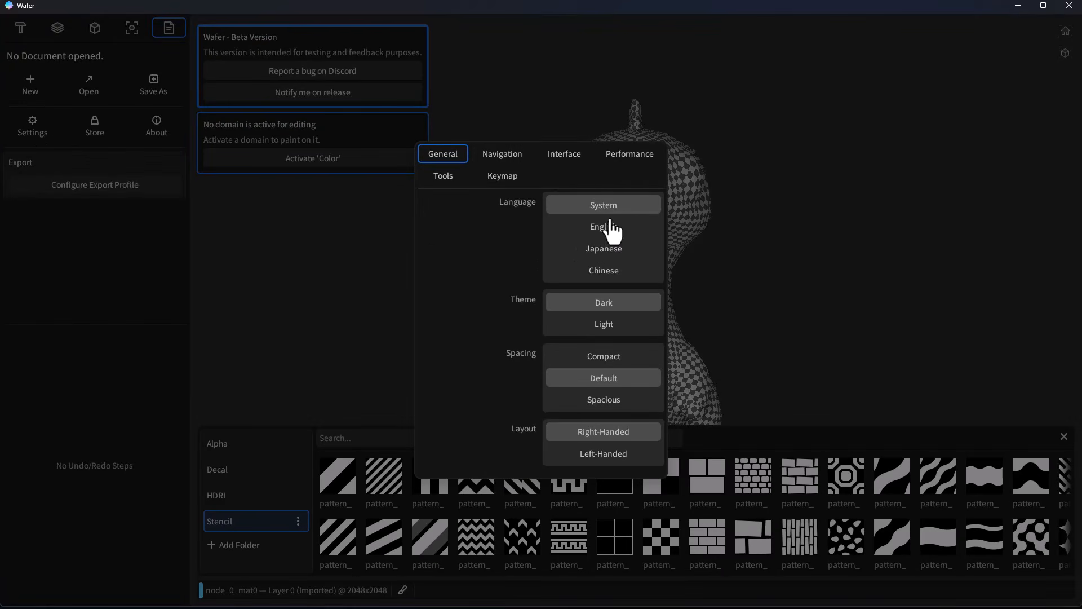
pyautogui.click(510, 158)
pyautogui.click(607, 249)
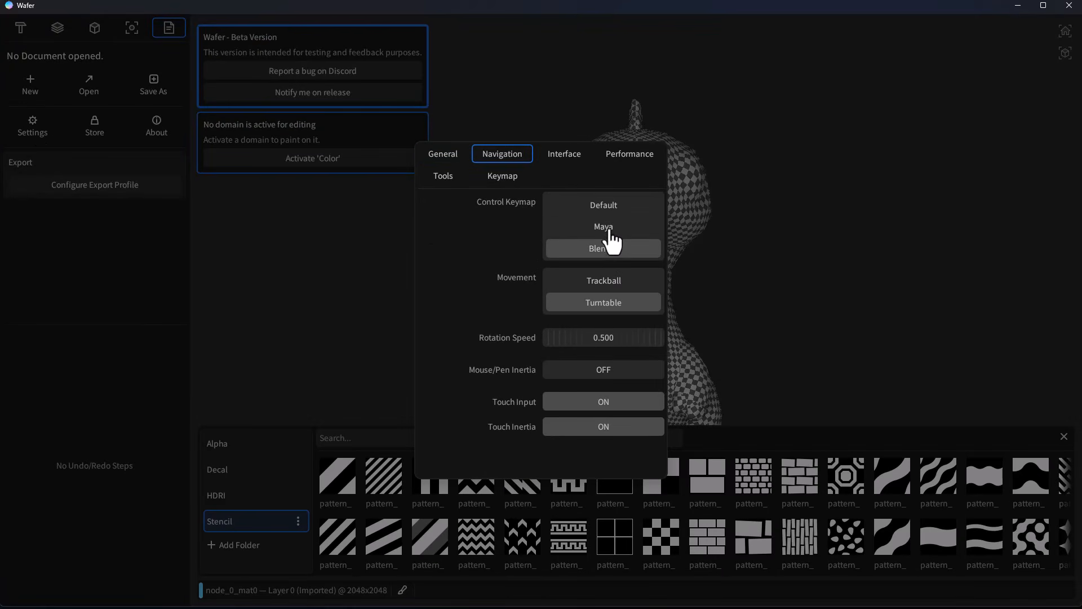
pyautogui.click(725, 320)
# Orbit around the dinosaur model to inspect it from several sides and reset the camera to the home view
pyautogui.moveTo(757, 373); pyautogui.dragTo(597, 390, button='middle')
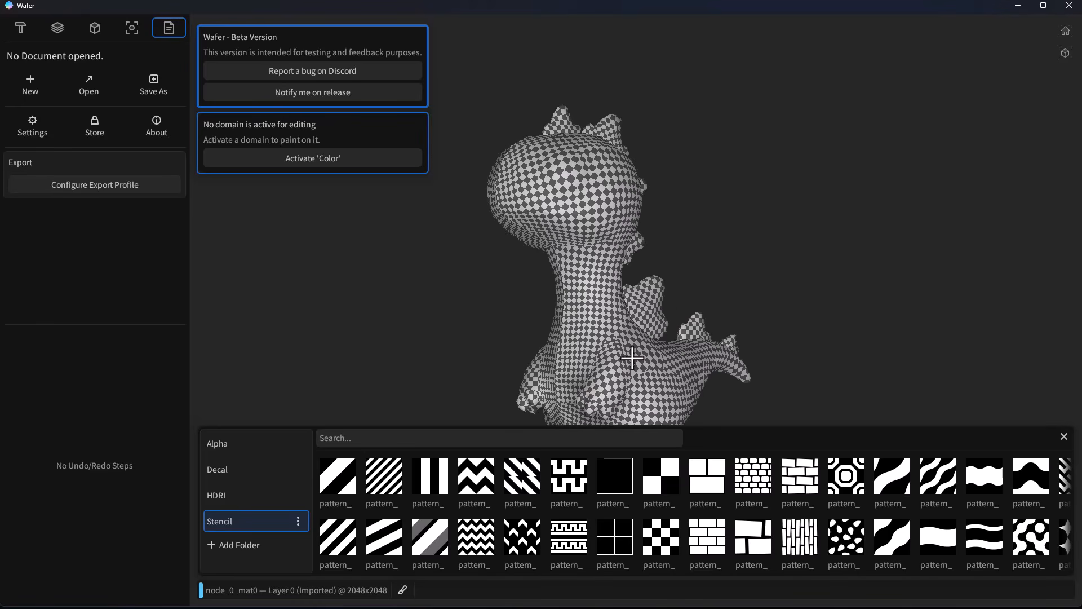
pyautogui.moveTo(632, 358); pyautogui.dragTo(658, 349, button='middle')
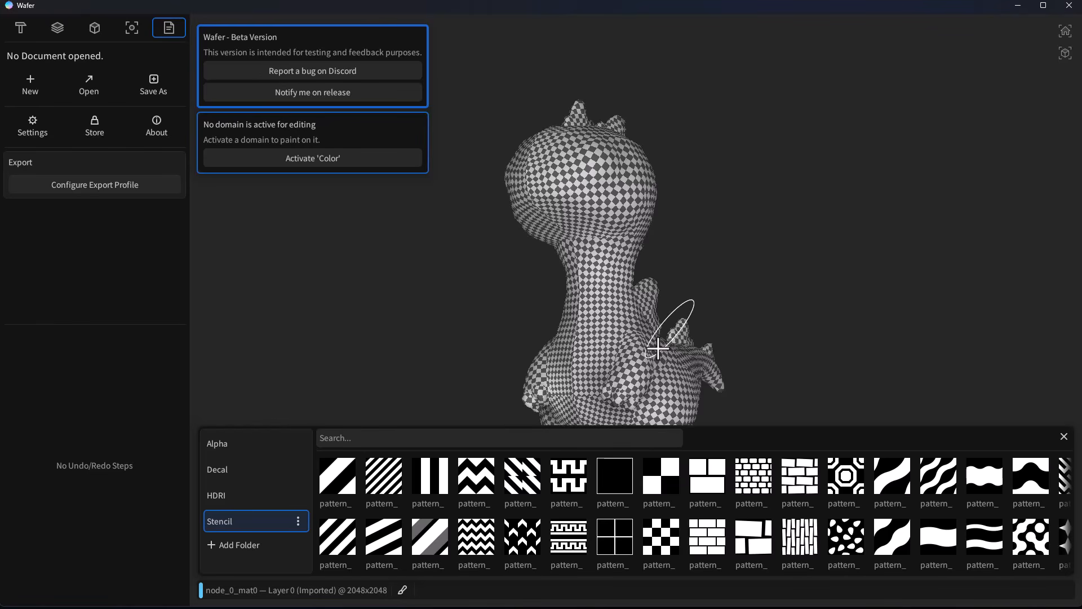
pyautogui.moveTo(667, 370); pyautogui.dragTo(655, 371, button='middle')
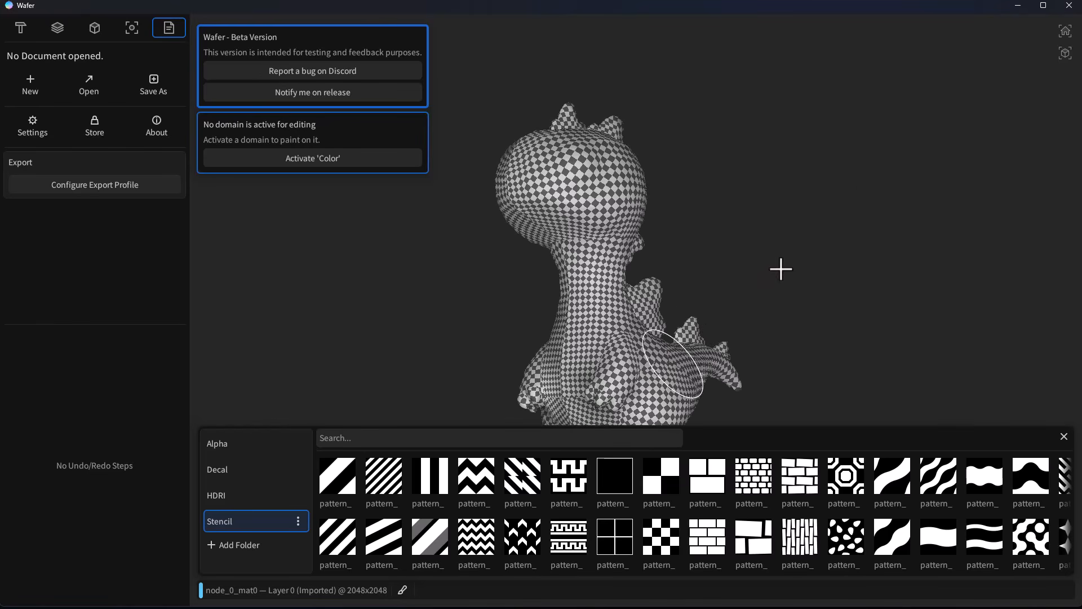
pyautogui.click(1064, 34)
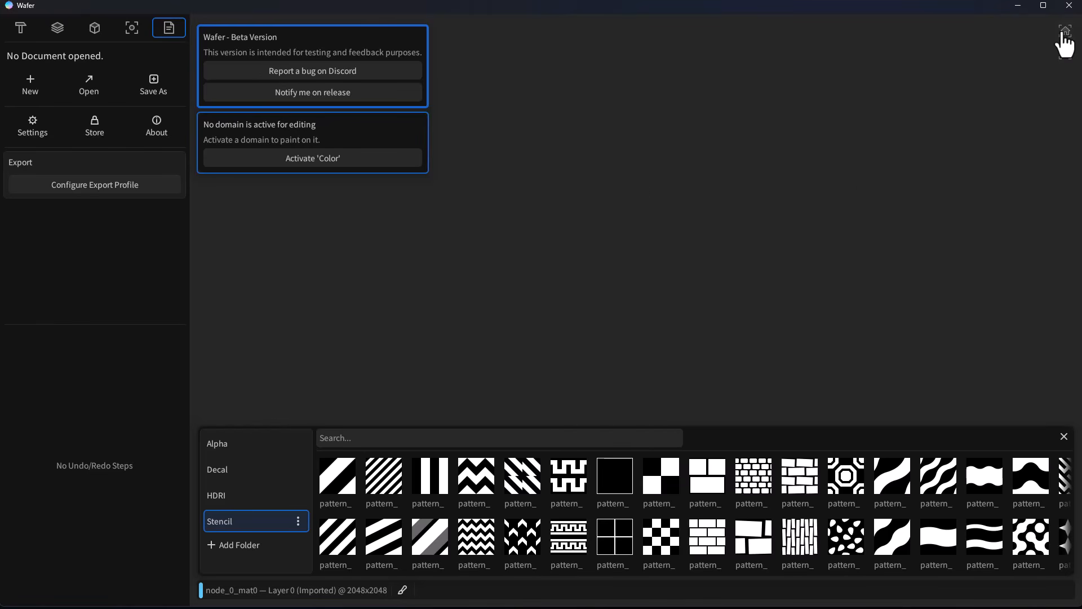
# View the model in orthographic projection from the front, right and top, and return to perspective projection
pyautogui.click(1066, 55)
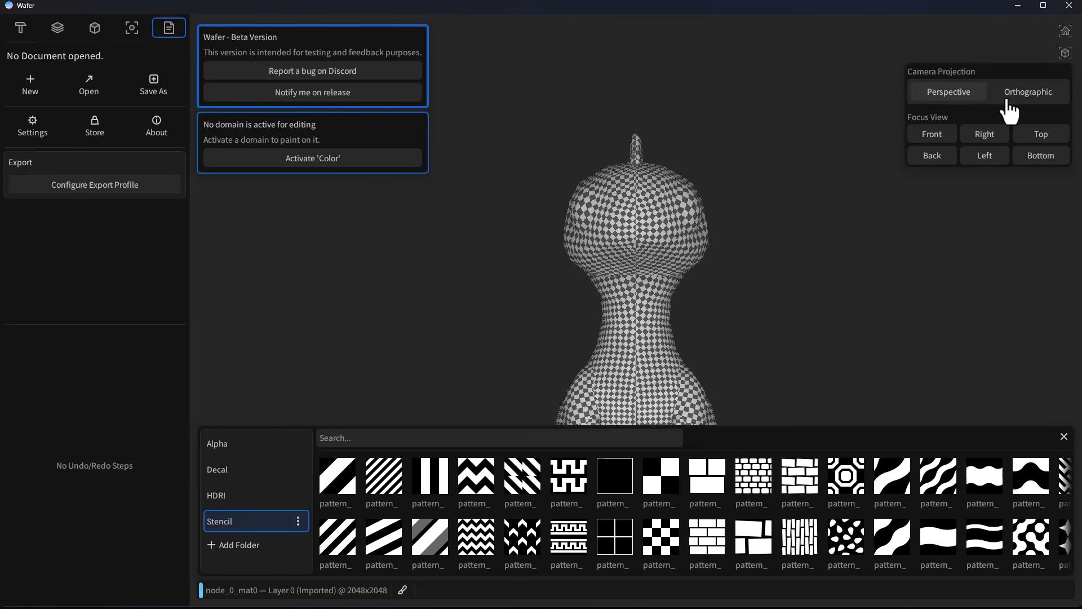
pyautogui.click(1037, 96)
pyautogui.click(931, 141)
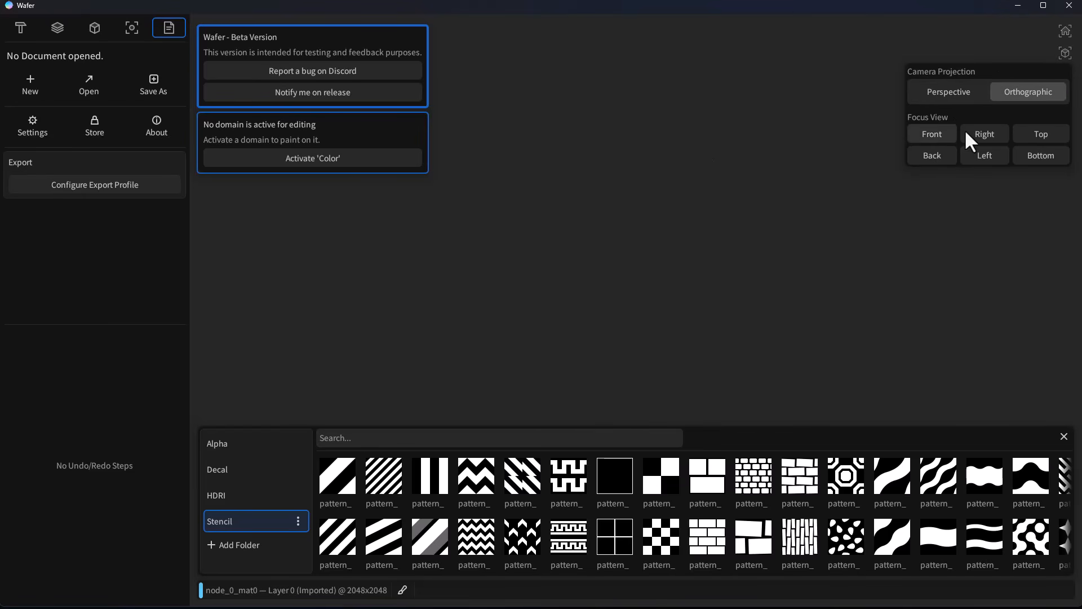
pyautogui.click(985, 142)
pyautogui.click(1041, 142)
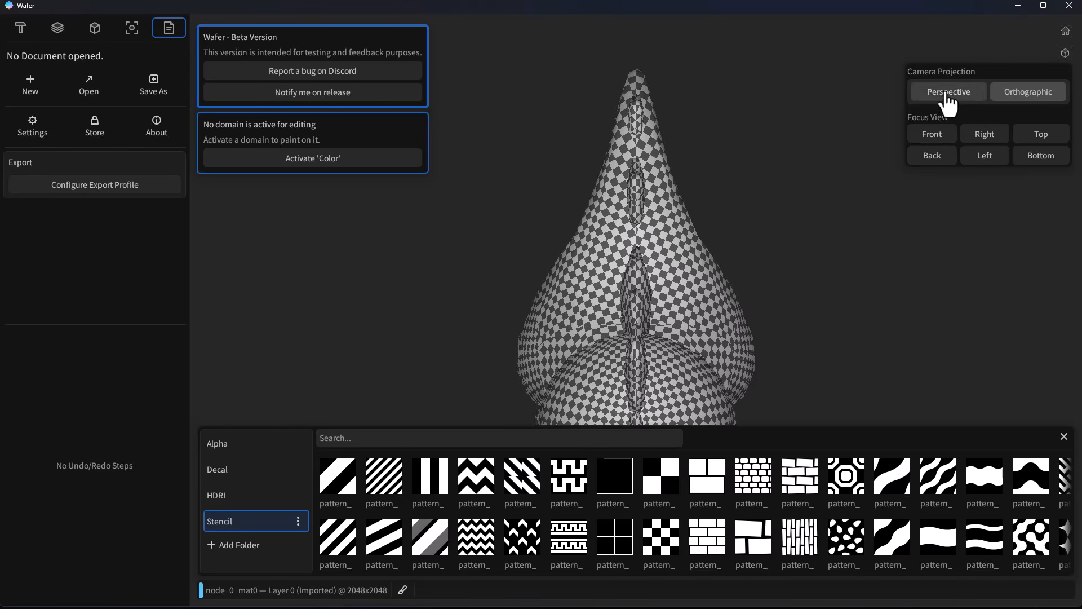
pyautogui.click(948, 94)
# Activate the Color domain for painting on the Imported layer
pyautogui.scroll(3, 621, 355)
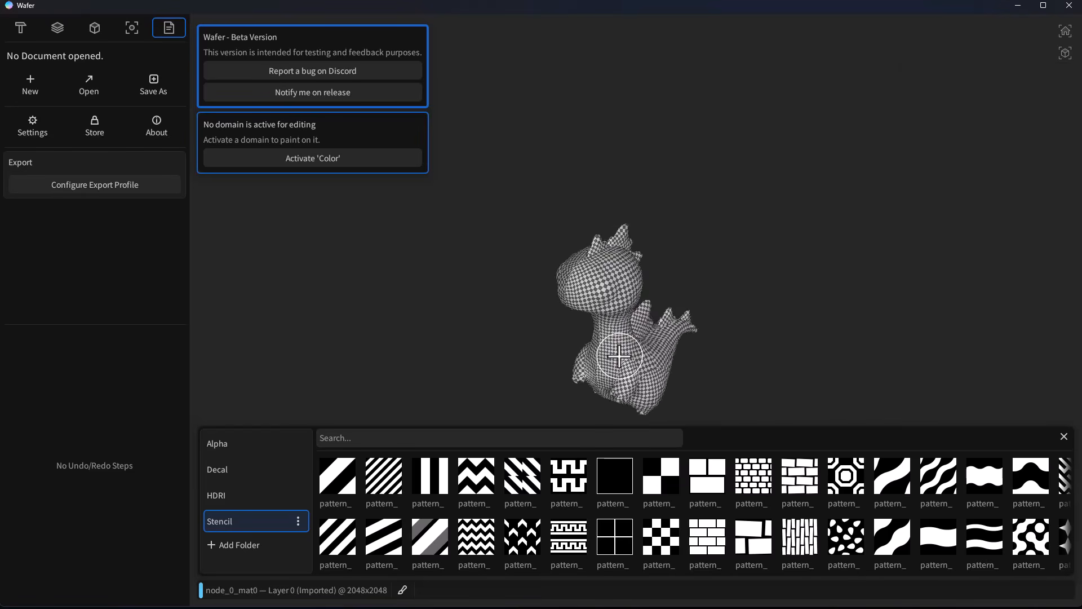
pyautogui.scroll(2, 728, 279)
pyautogui.scroll(-3, 734, 257)
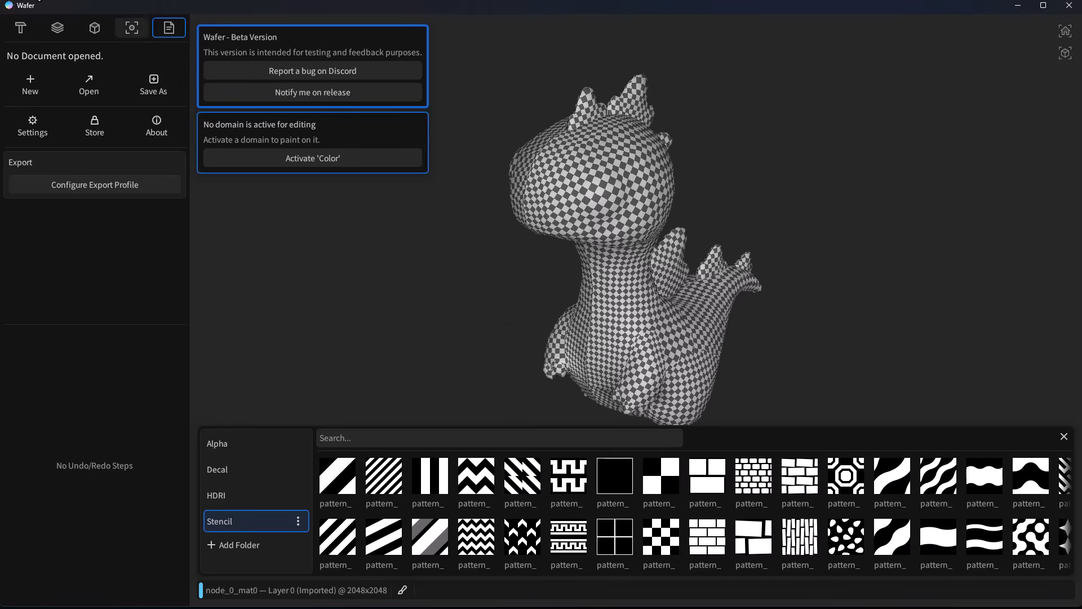
pyautogui.click(58, 29)
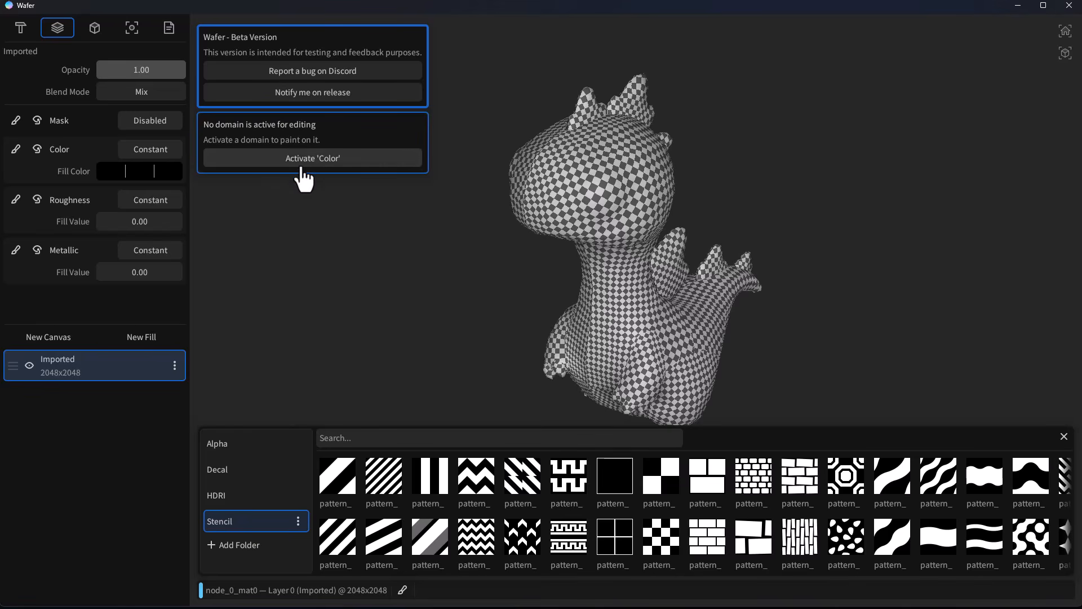
pyautogui.click(307, 165)
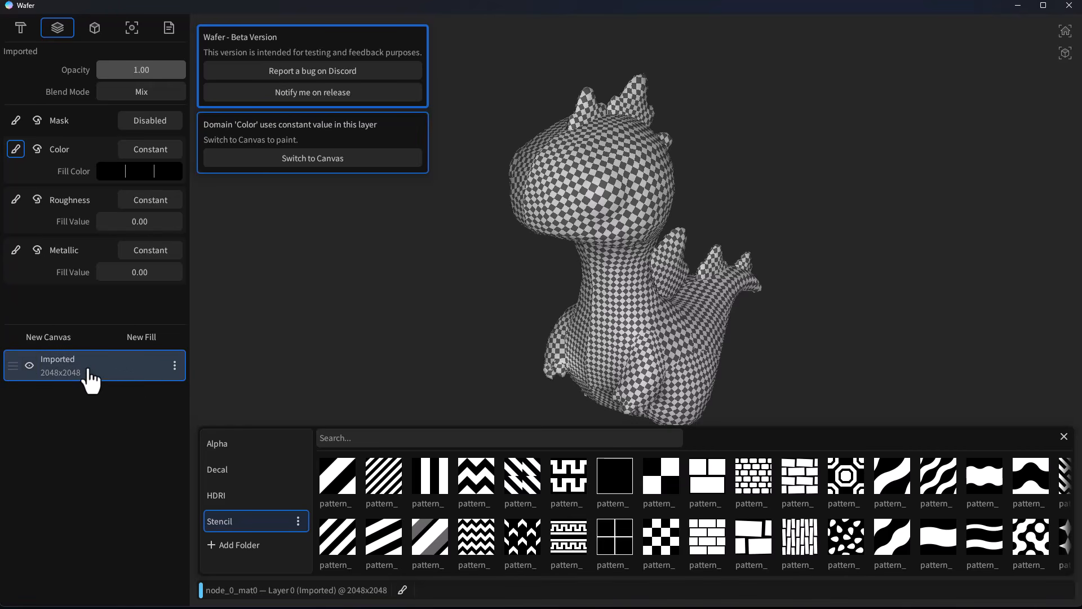
# Delete the Imported layer and add a new fill layer in its place
pyautogui.click(175, 365)
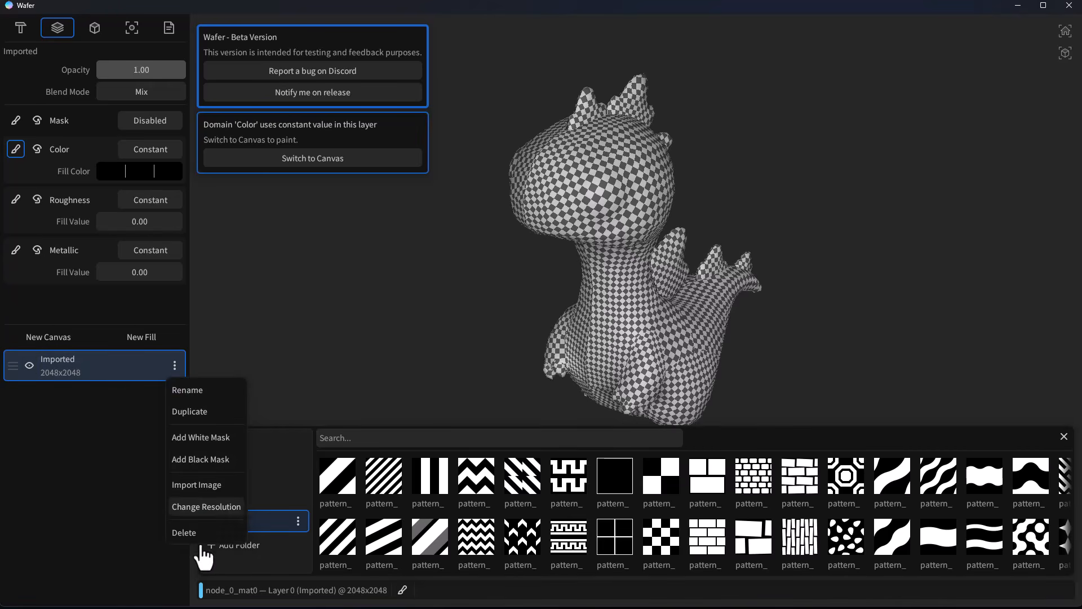
pyautogui.click(183, 532)
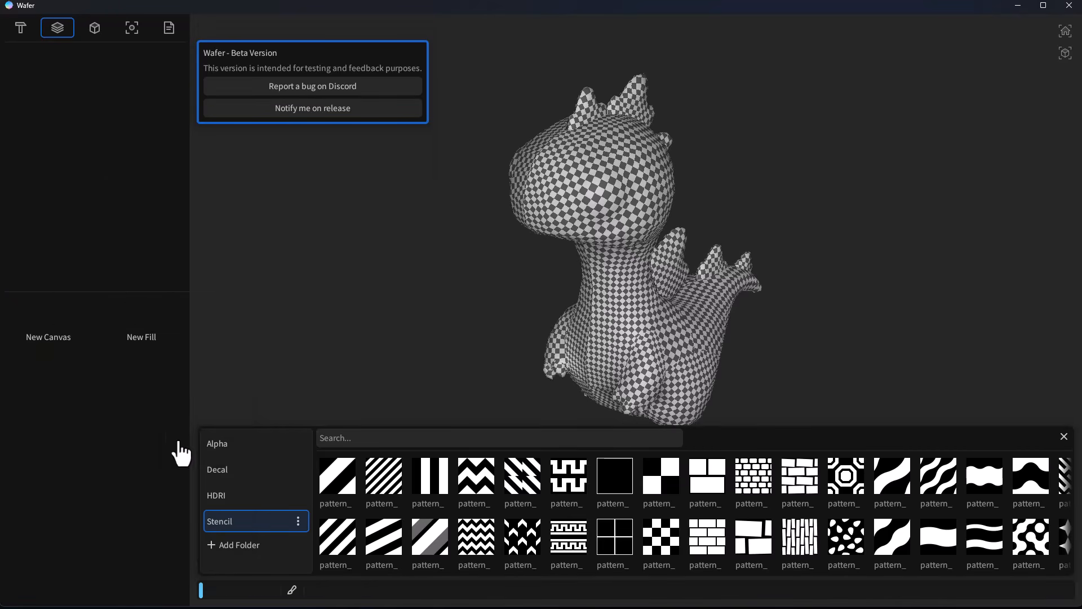
pyautogui.click(150, 340)
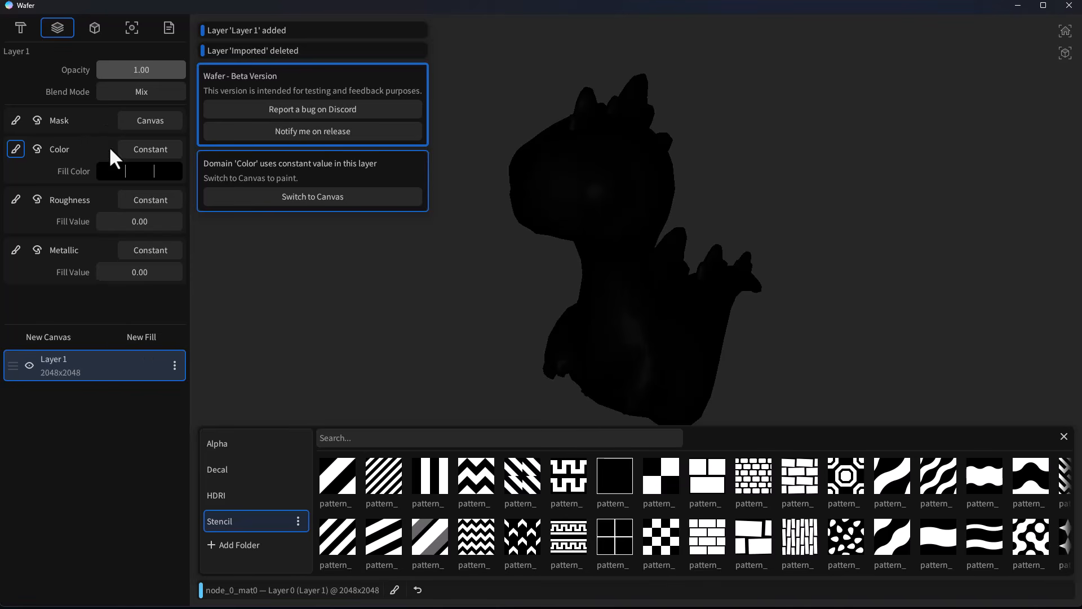
# Set the base fill layer's color to white and add a new canvas layer above it
pyautogui.click(109, 164)
pyautogui.moveTo(175, 248); pyautogui.dragTo(150, 193)
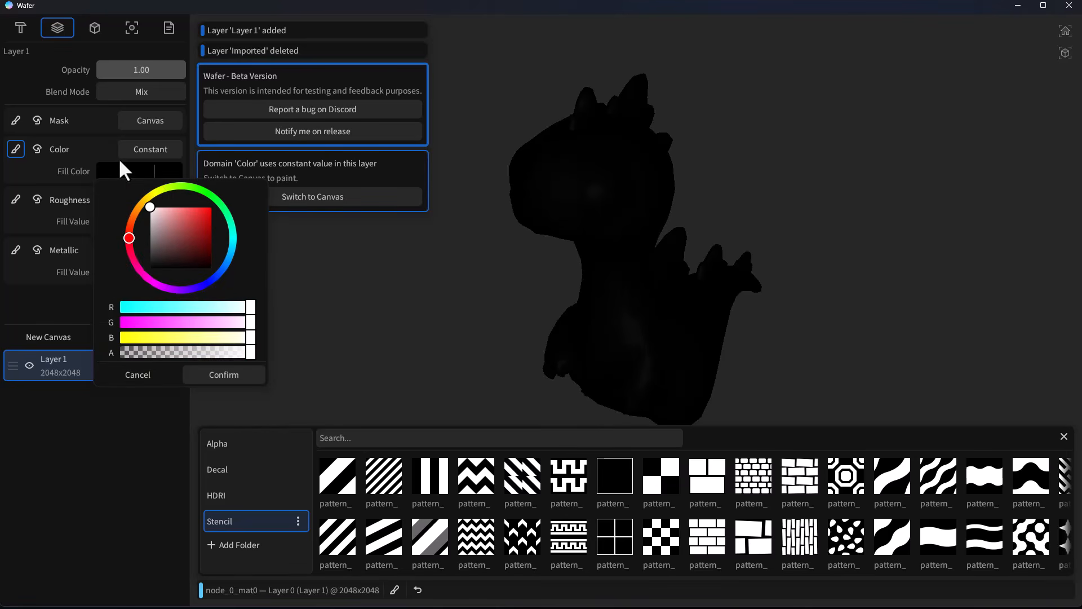
pyautogui.click(207, 378)
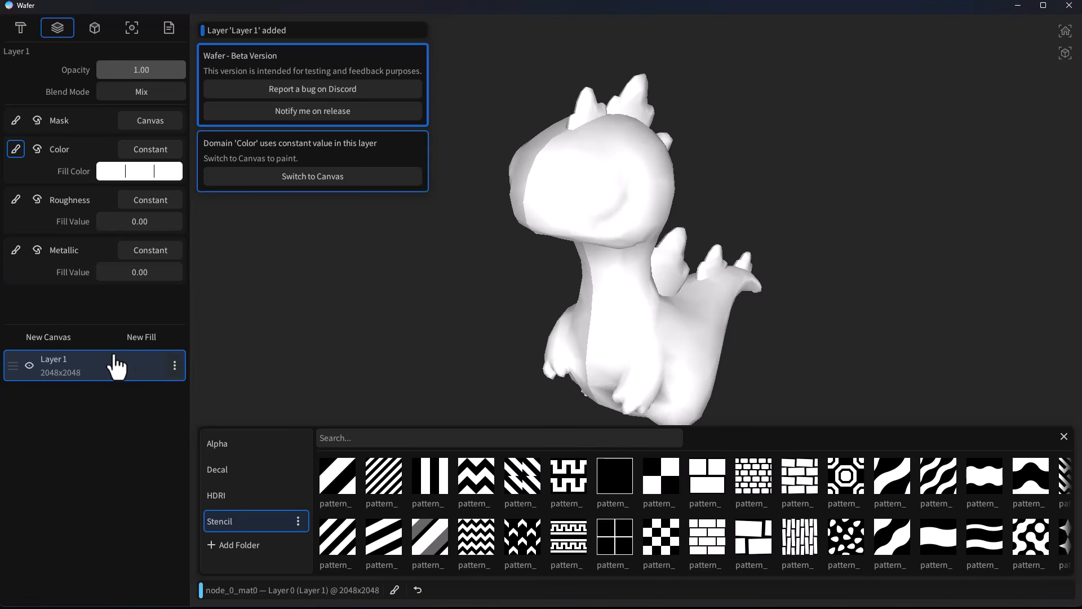
pyautogui.click(47, 338)
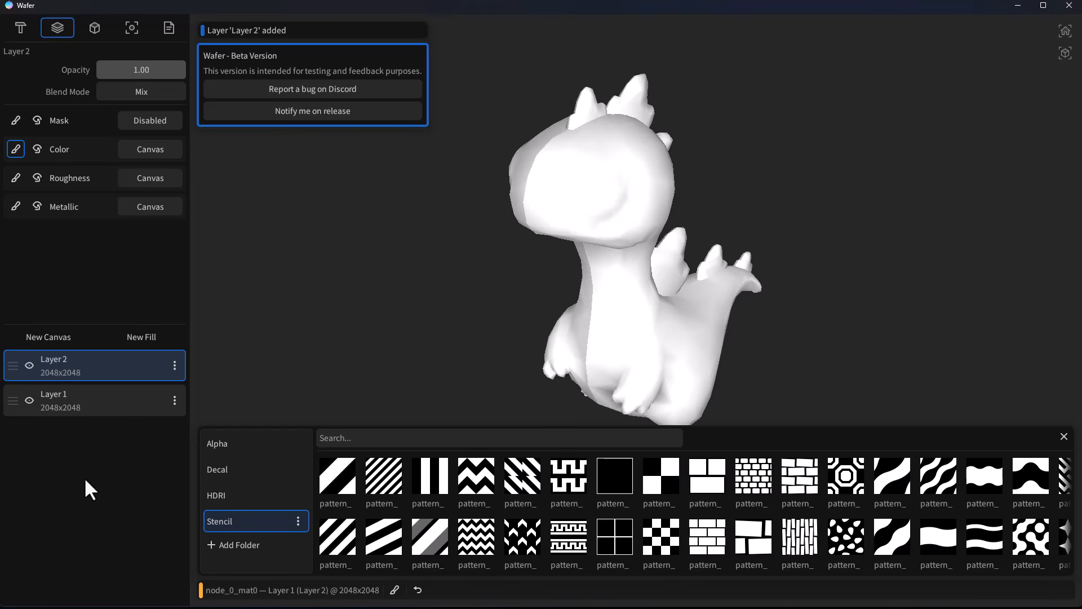
# Paint the dinosaur's whole head and upper neck red with the Soft brush, front and back
pyautogui.click(21, 30)
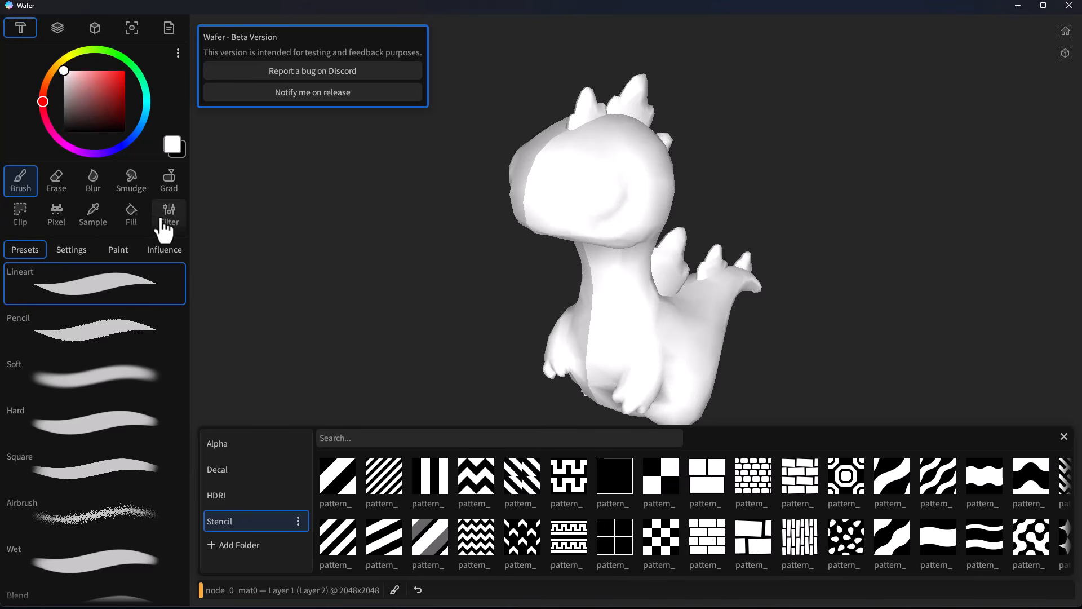
pyautogui.moveTo(125, 75); pyautogui.dragTo(125, 74)
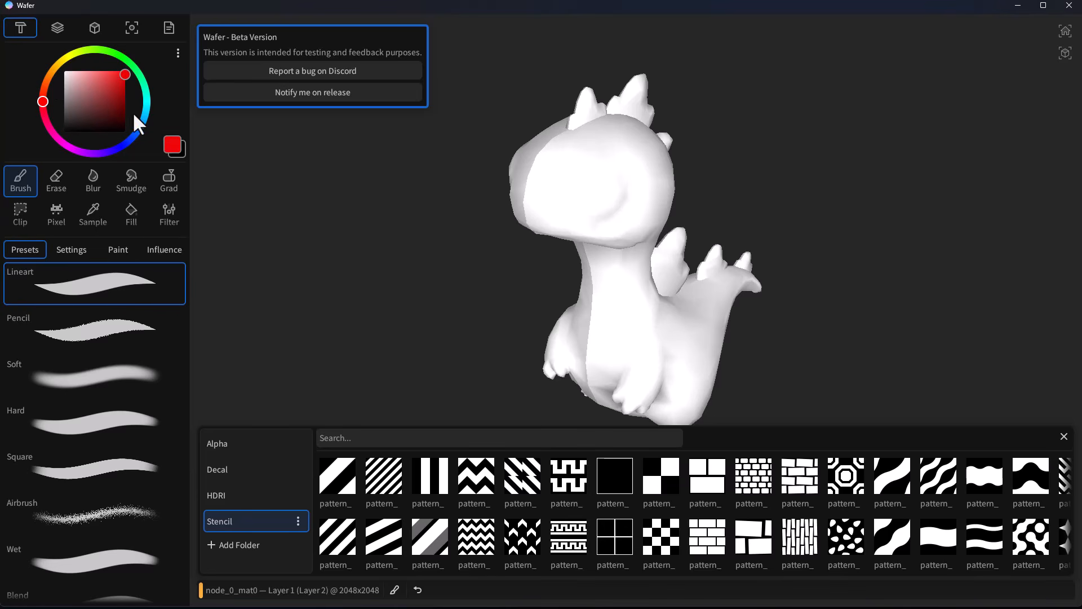
pyautogui.click(154, 361)
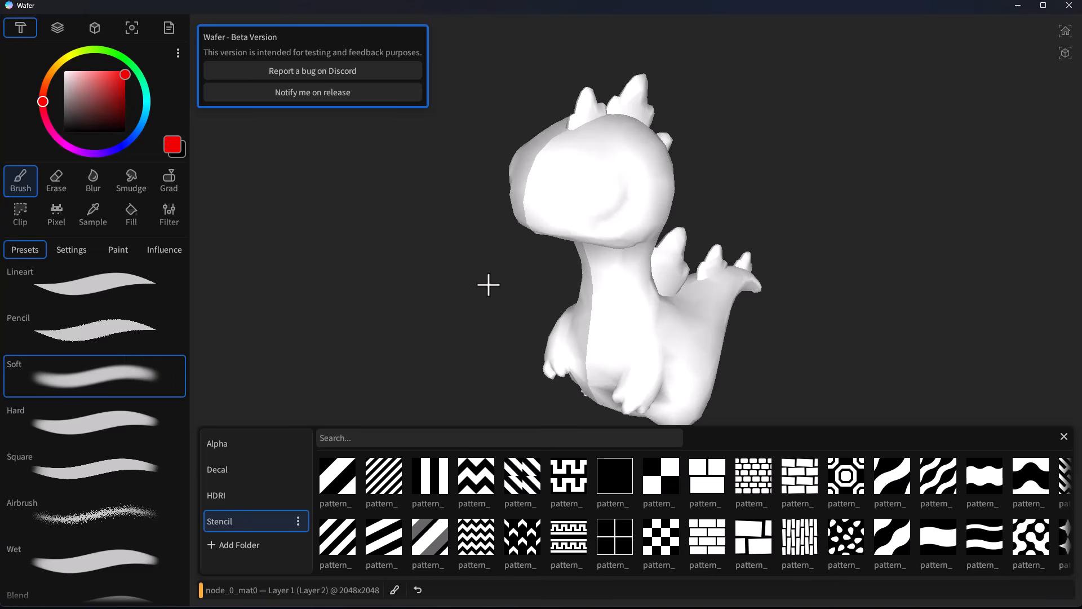
pyautogui.moveTo(624, 157)
pyautogui.mouseDown()
pyautogui.moveTo(578, 171)
pyautogui.moveTo(597, 138)
pyautogui.moveTo(558, 222)
pyautogui.moveTo(657, 172)
pyautogui.moveTo(652, 241)
pyautogui.moveTo(580, 247)
pyautogui.moveTo(766, 210)
pyautogui.mouseUp()
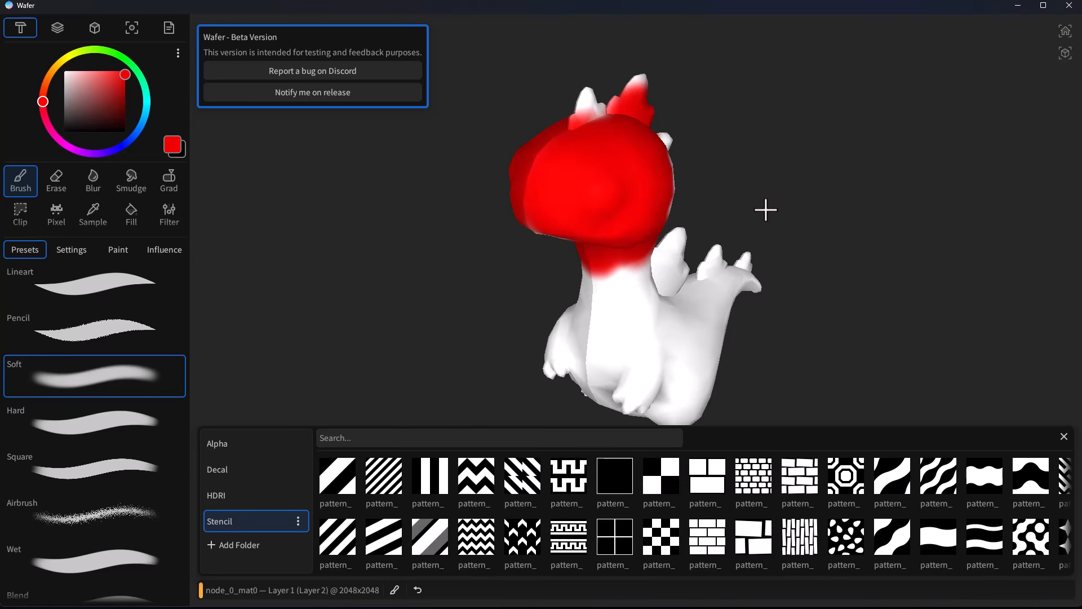
pyautogui.moveTo(732, 259)
pyautogui.mouseDown(button='middle')
pyautogui.moveTo(817, 196)
pyautogui.moveTo(805, 195)
pyautogui.mouseUp(button='middle')
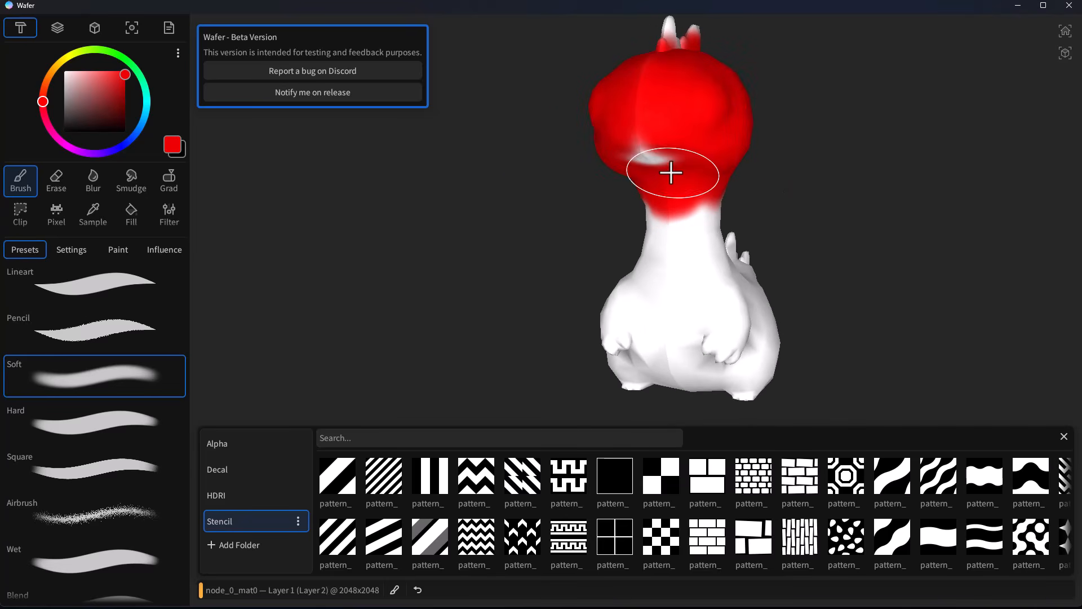
pyautogui.moveTo(848, 300)
pyautogui.mouseDown(button='middle')
pyautogui.moveTo(778, 295)
pyautogui.moveTo(779, 279)
pyautogui.moveTo(577, 280)
pyautogui.moveTo(591, 284)
pyautogui.mouseUp(button='middle')
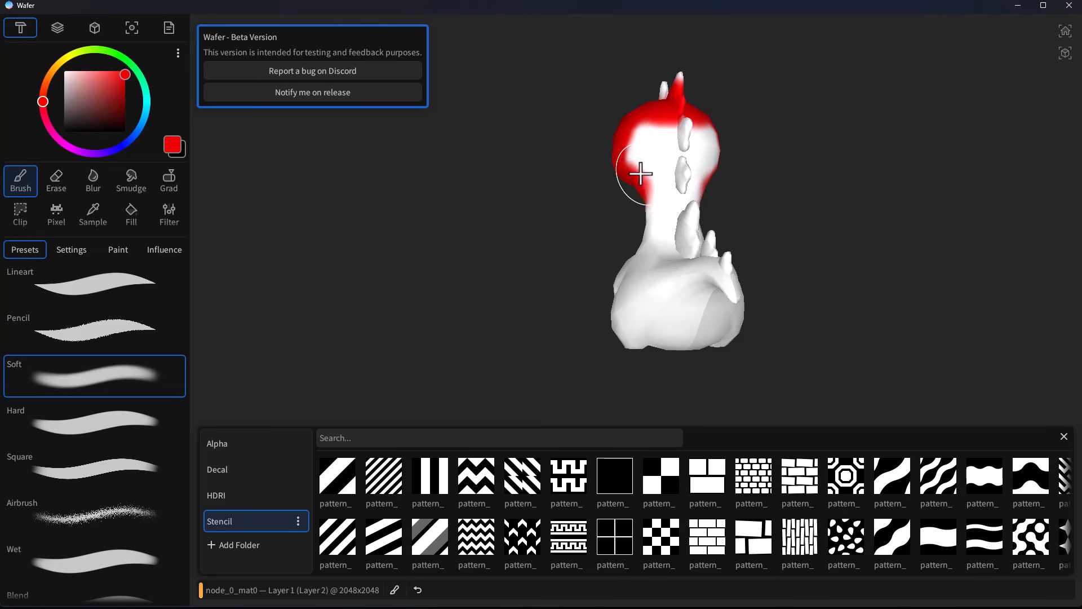
pyautogui.moveTo(638, 175)
pyautogui.mouseDown()
pyautogui.moveTo(684, 133)
pyautogui.moveTo(652, 85)
pyautogui.moveTo(667, 73)
pyautogui.mouseUp()
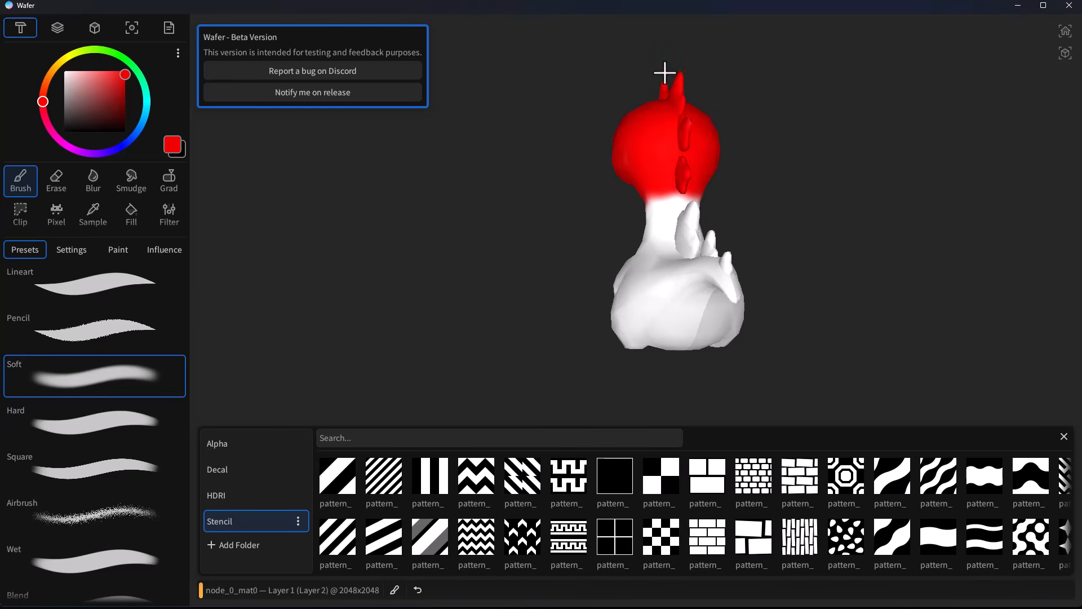
pyautogui.moveTo(511, 222); pyautogui.dragTo(640, 259, button='middle')
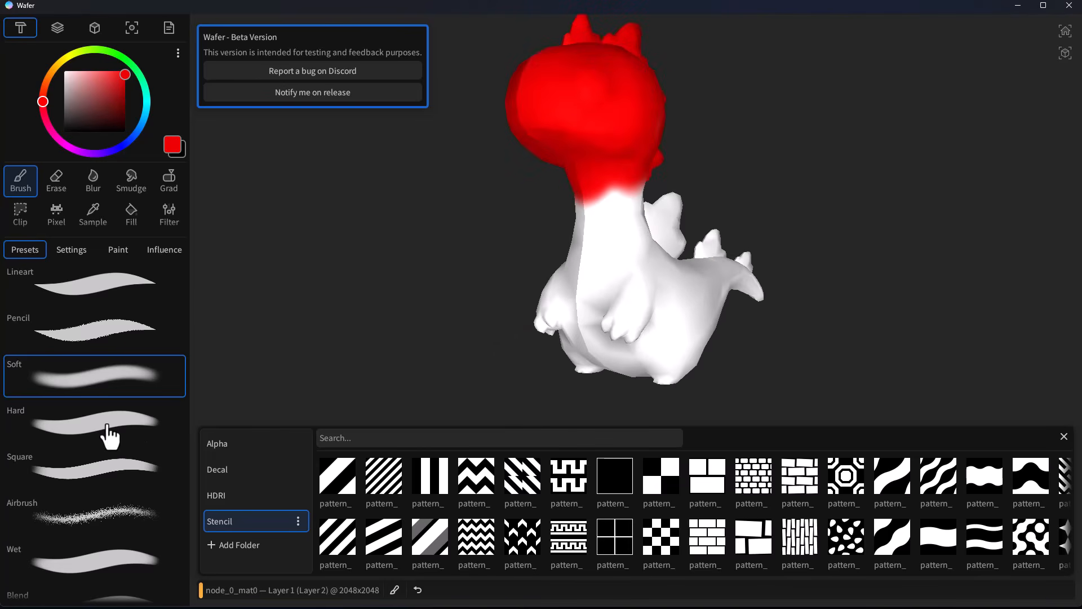
# Shift the second point of the Soft brush's pen pressure radius curve slightly and review the brush's other settings
pyautogui.click(78, 252)
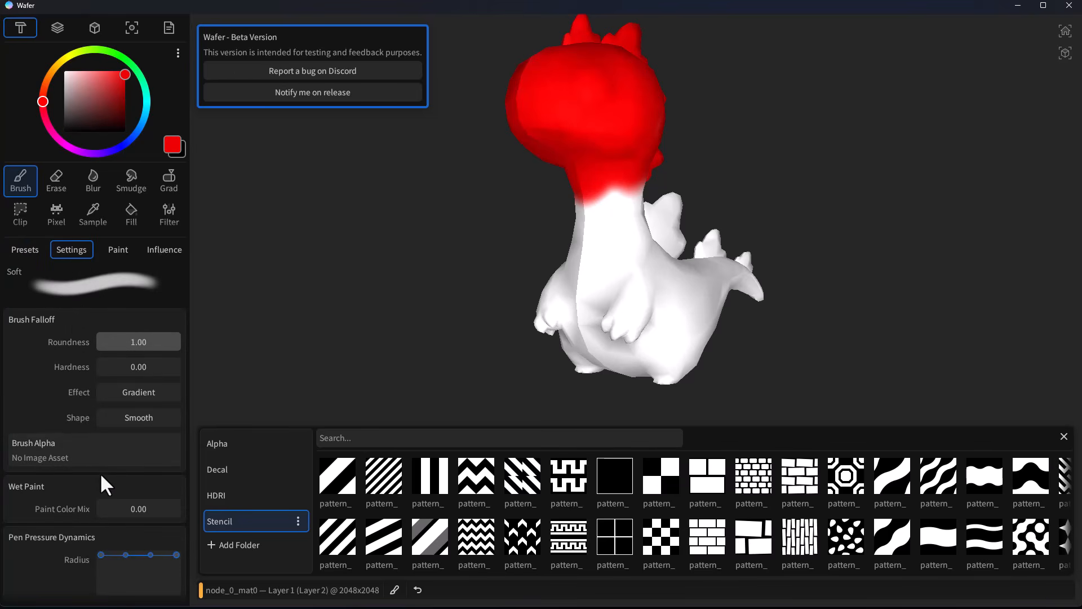
pyautogui.scroll(-3, 113, 486)
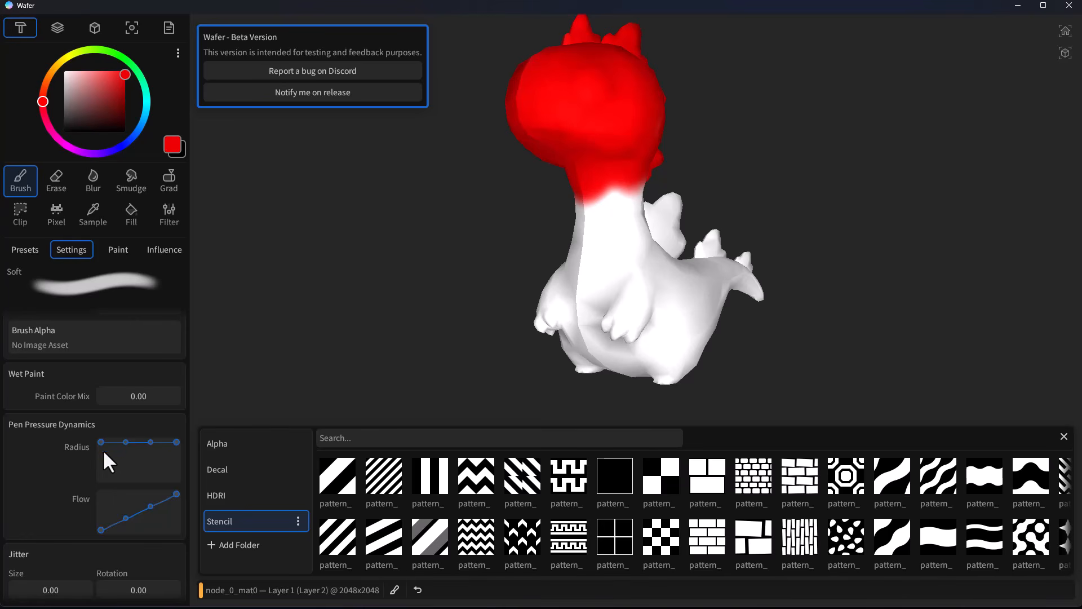
pyautogui.moveTo(126, 443)
pyautogui.mouseDown()
pyautogui.moveTo(126, 480)
pyautogui.moveTo(122, 442)
pyautogui.mouseUp()
pyautogui.scroll(-4, 67, 481)
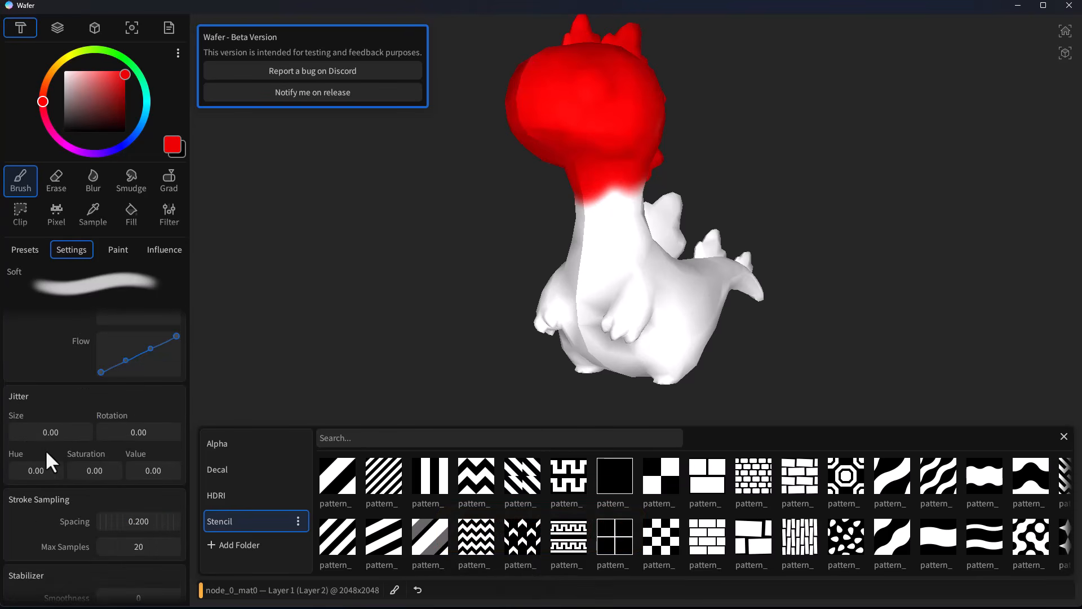
pyautogui.scroll(-3, 51, 500)
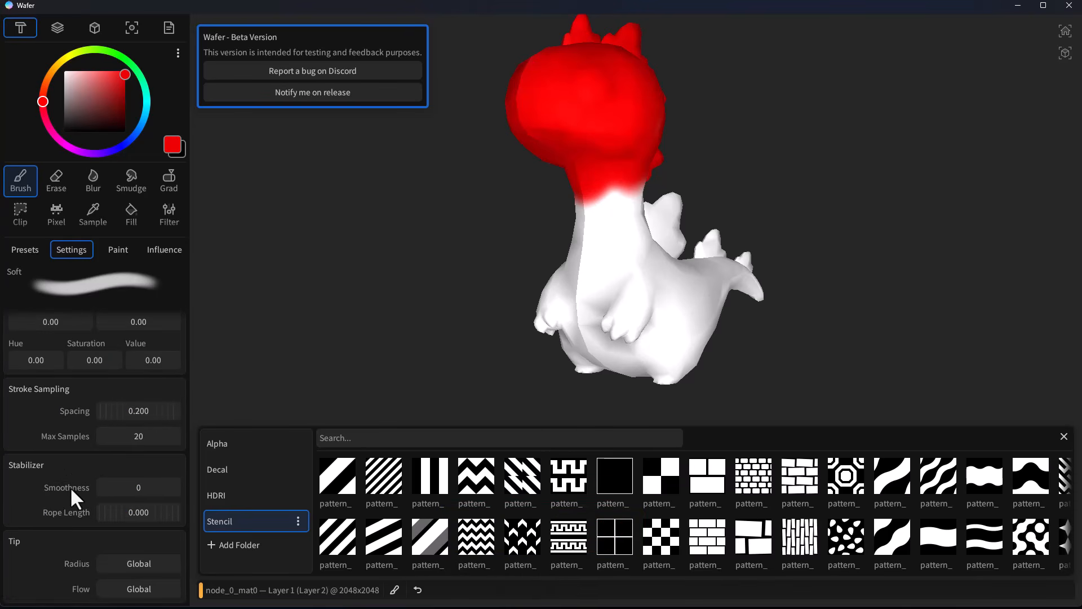
pyautogui.scroll(6, 61, 498)
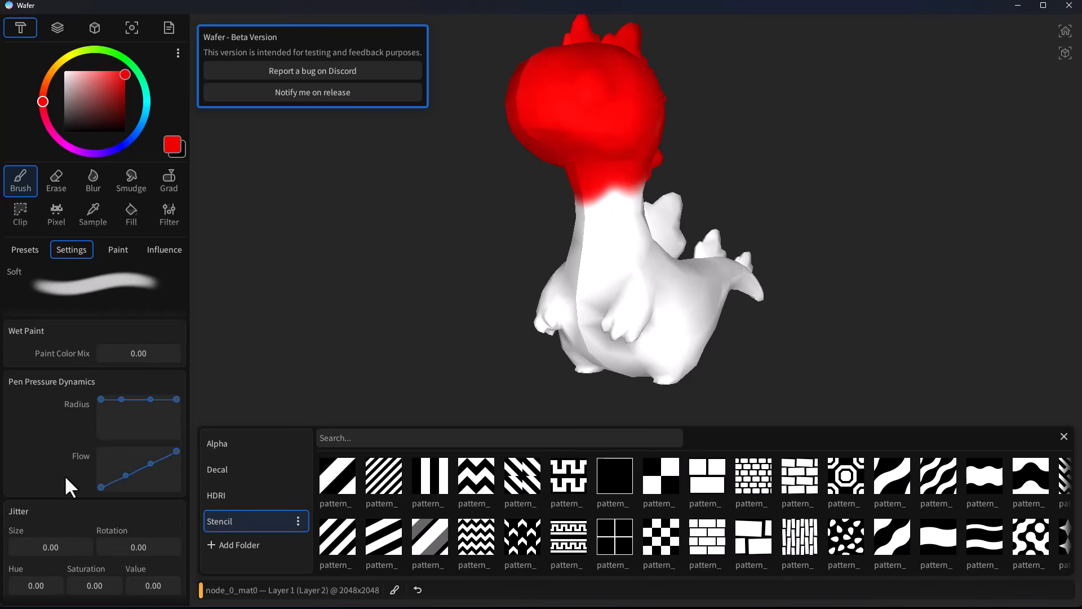
# Examine the brush's paint operation, blend mode and color source options, and its influence limits and texture masks
pyautogui.click(125, 252)
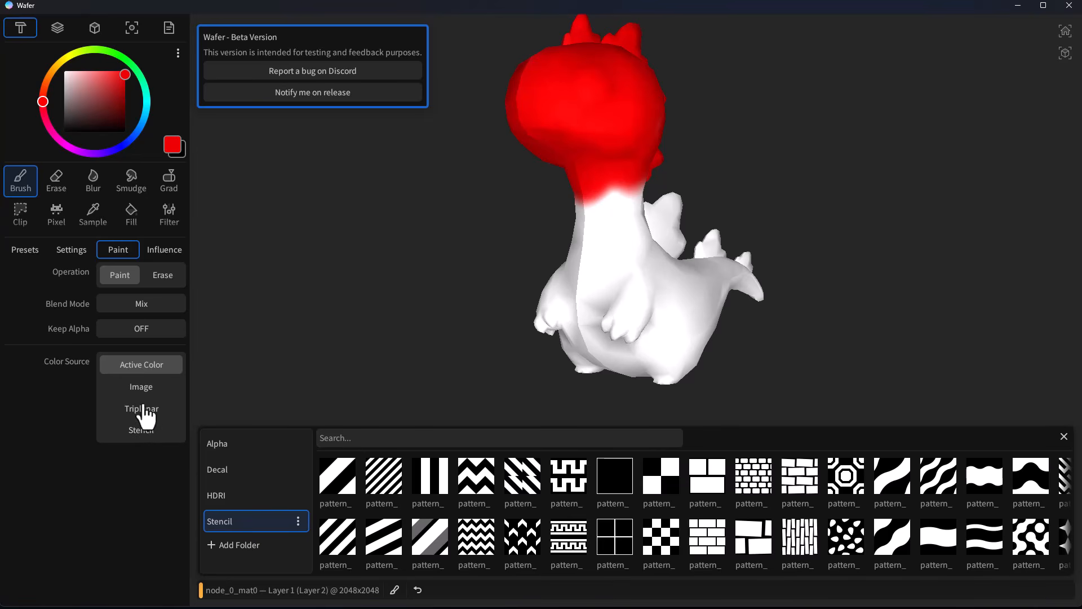
pyautogui.click(147, 303)
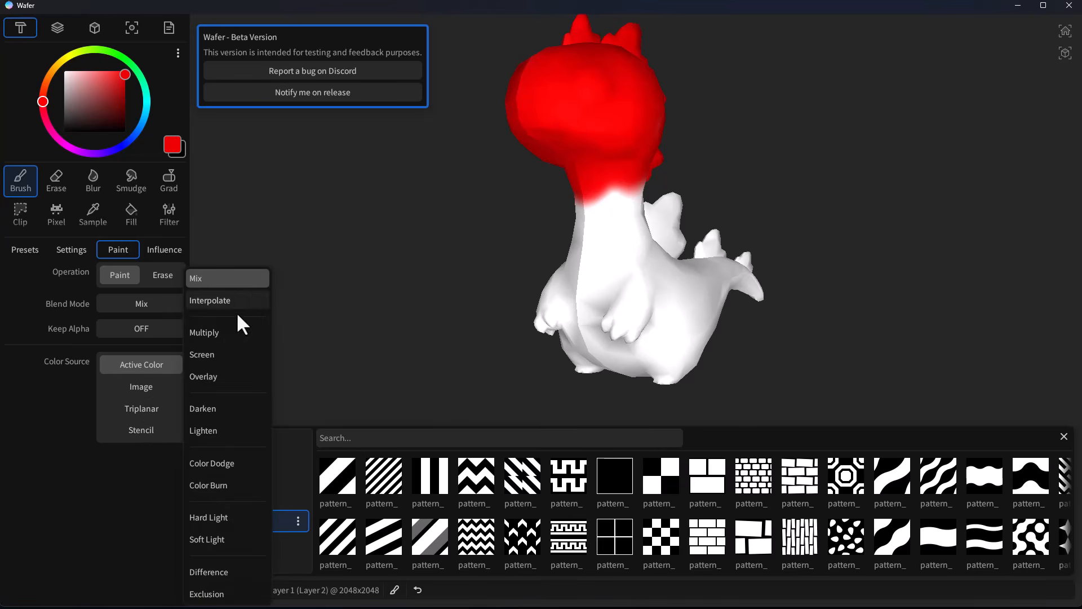
pyautogui.click(83, 277)
pyautogui.click(163, 251)
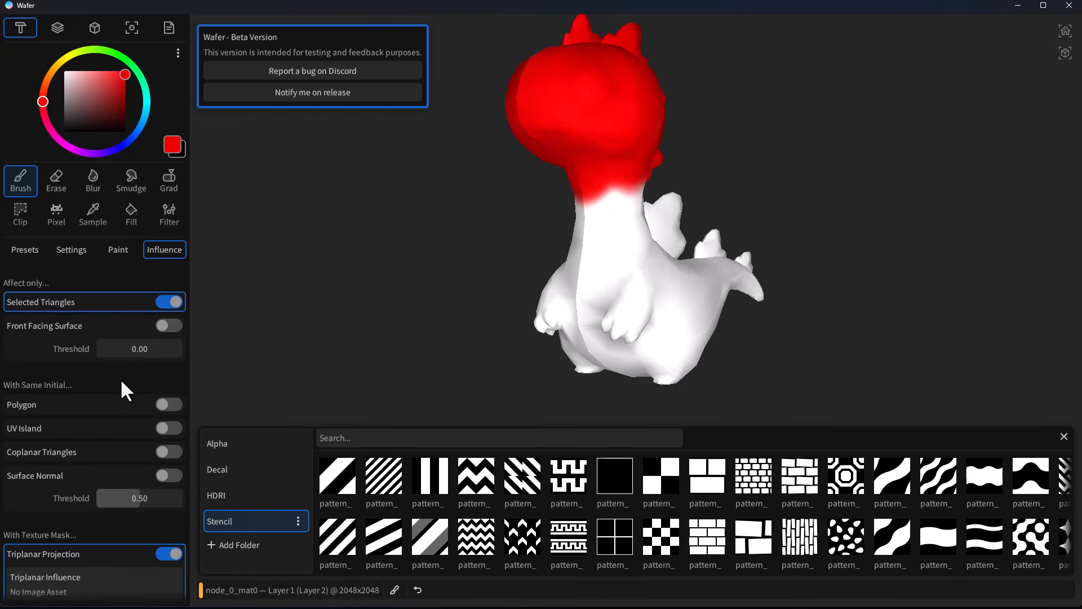
pyautogui.scroll(-3, 121, 394)
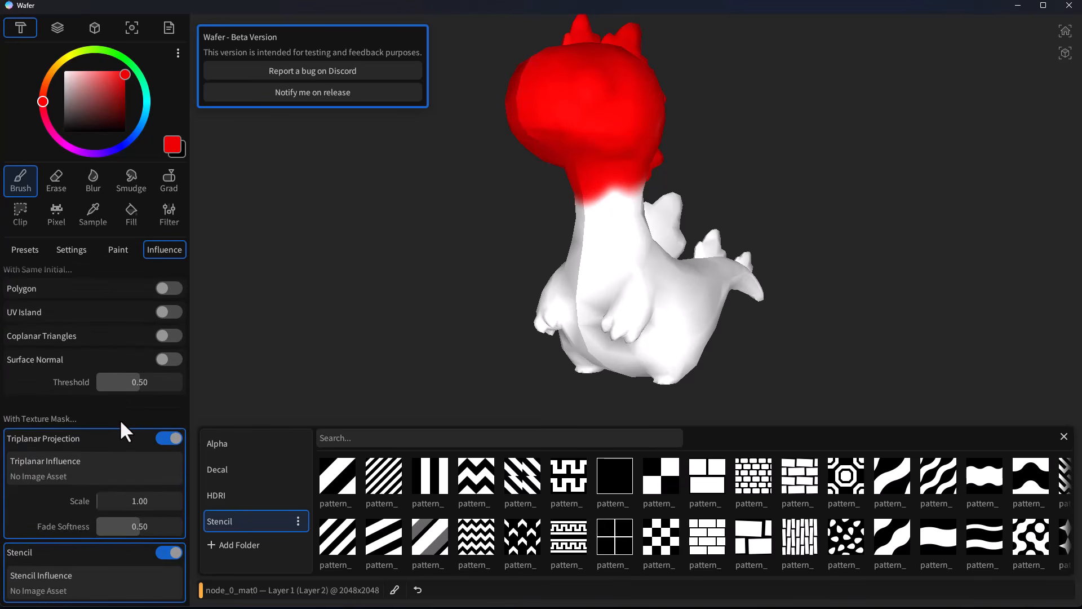
pyautogui.scroll(3, 120, 420)
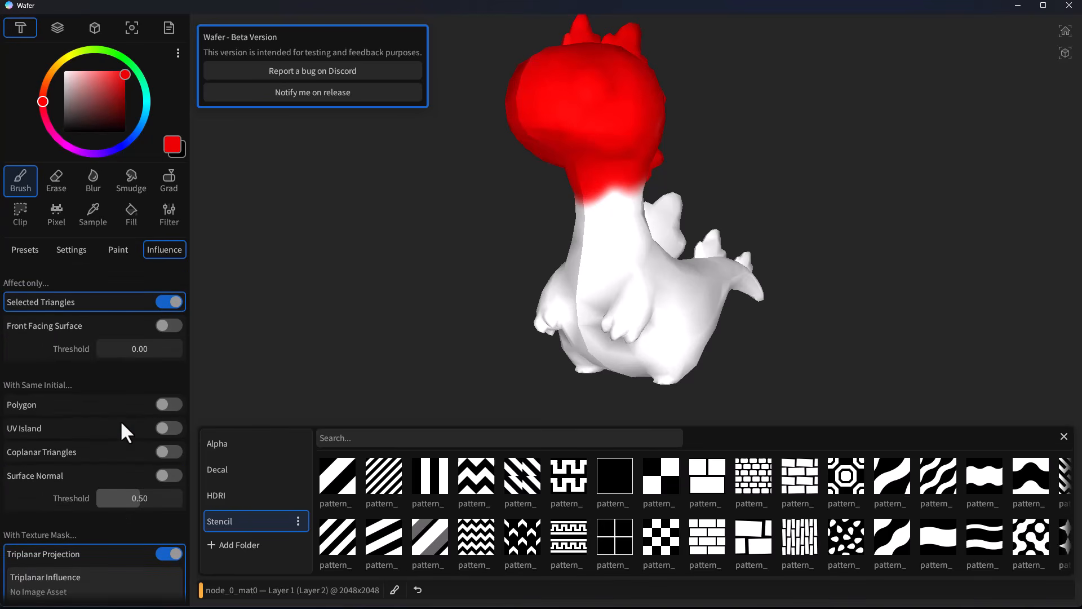
# Look through the document's texture sets and domains, reference images and mesh surface properties
pyautogui.click(96, 28)
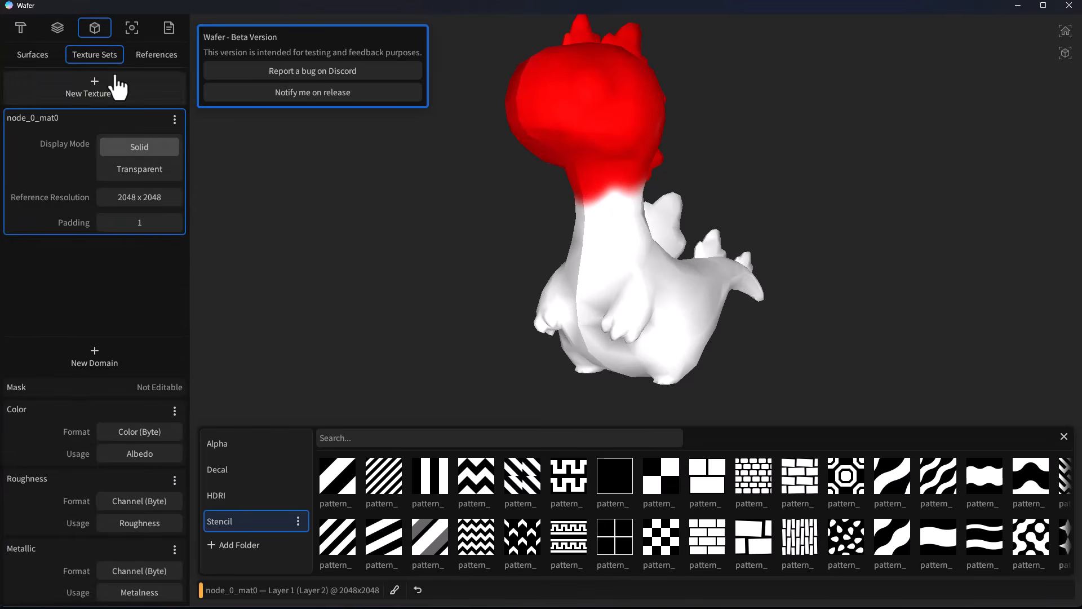
pyautogui.click(155, 55)
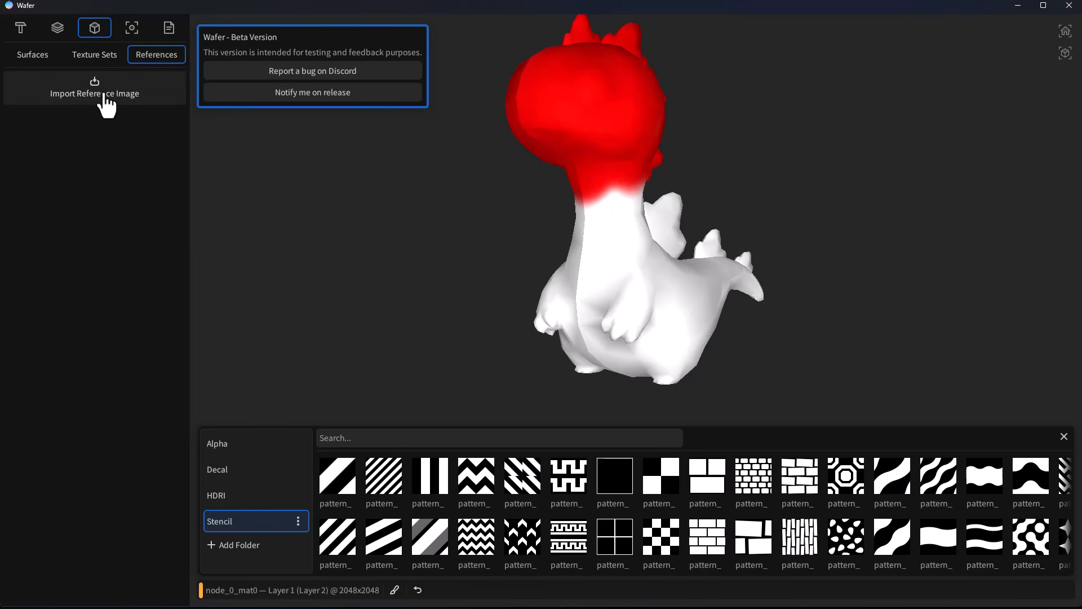
pyautogui.click(35, 55)
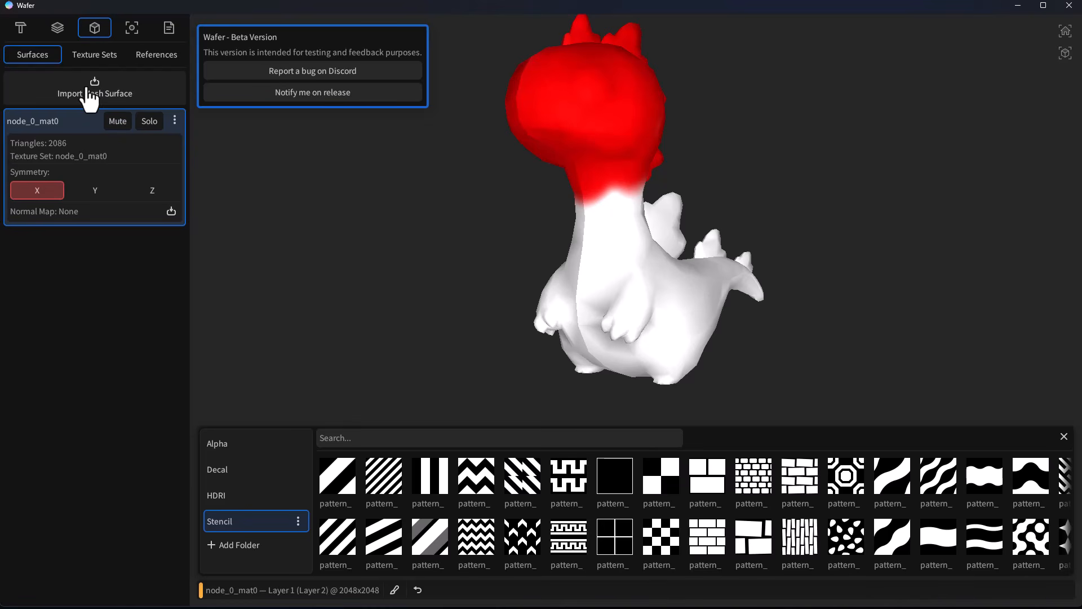
# Preview the 3D view with Flat shading and return it to Shaded
pyautogui.click(130, 30)
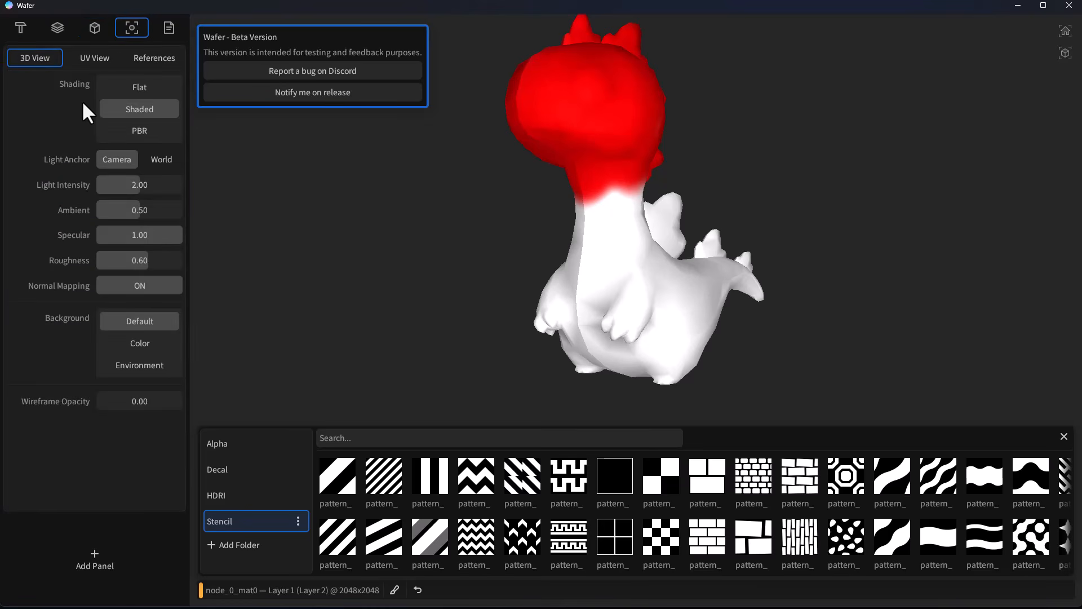
pyautogui.click(139, 87)
pyautogui.click(147, 112)
# Display the UV layout beside a second 3D view panel, with the whole dinosaur turned to an angled side view
pyautogui.click(97, 61)
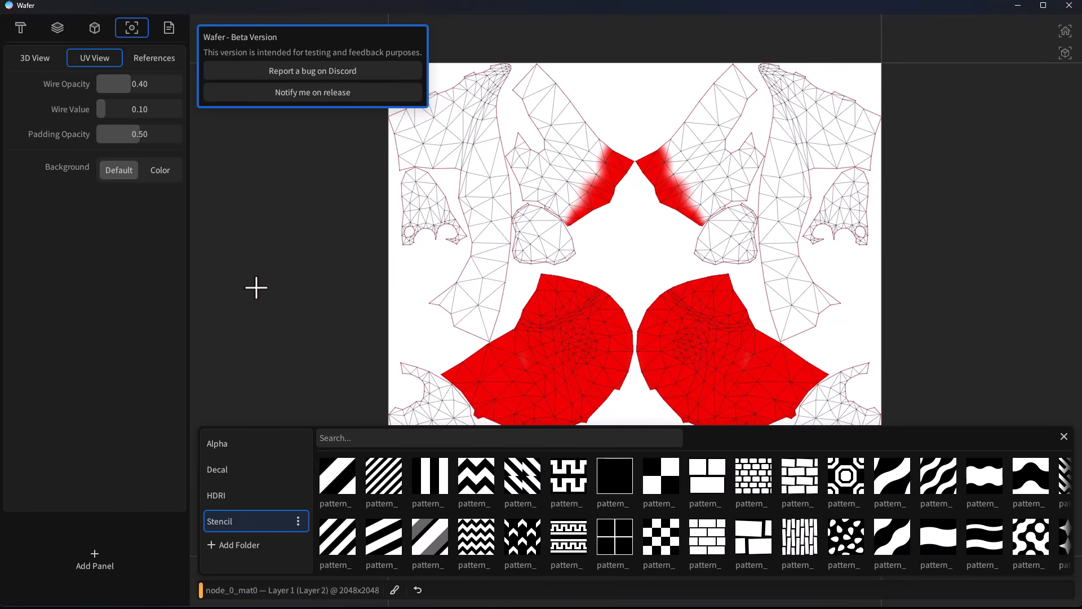
pyautogui.click(96, 564)
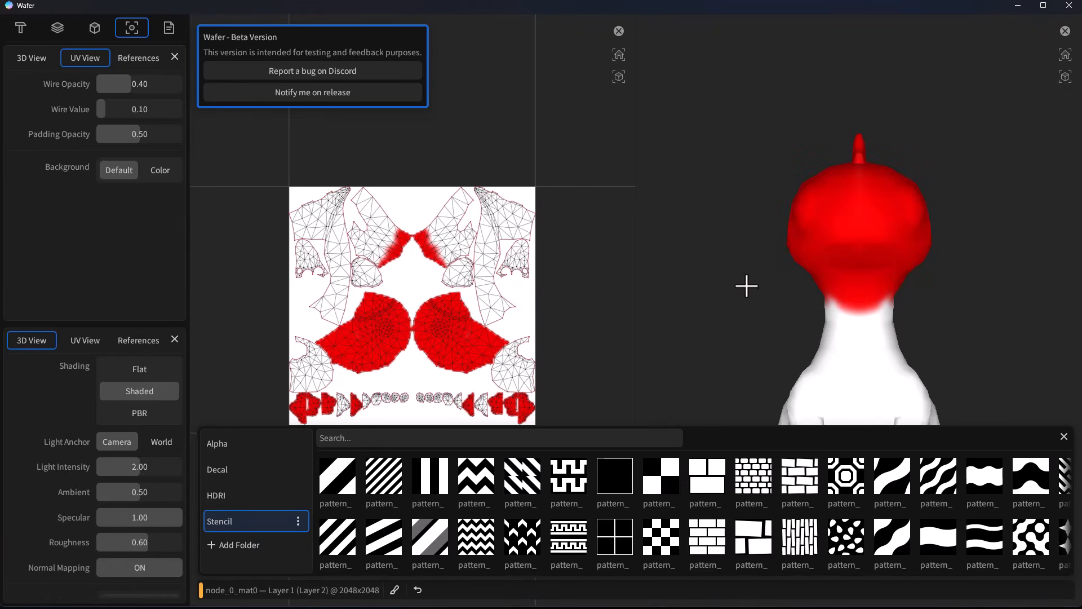
pyautogui.moveTo(768, 306); pyautogui.dragTo(747, 203, button='middle')
pyautogui.moveTo(1006, 258); pyautogui.dragTo(761, 265, button='middle')
# Add another canvas layer and paint the dinosaur's neck and body blue on it
pyautogui.click(21, 28)
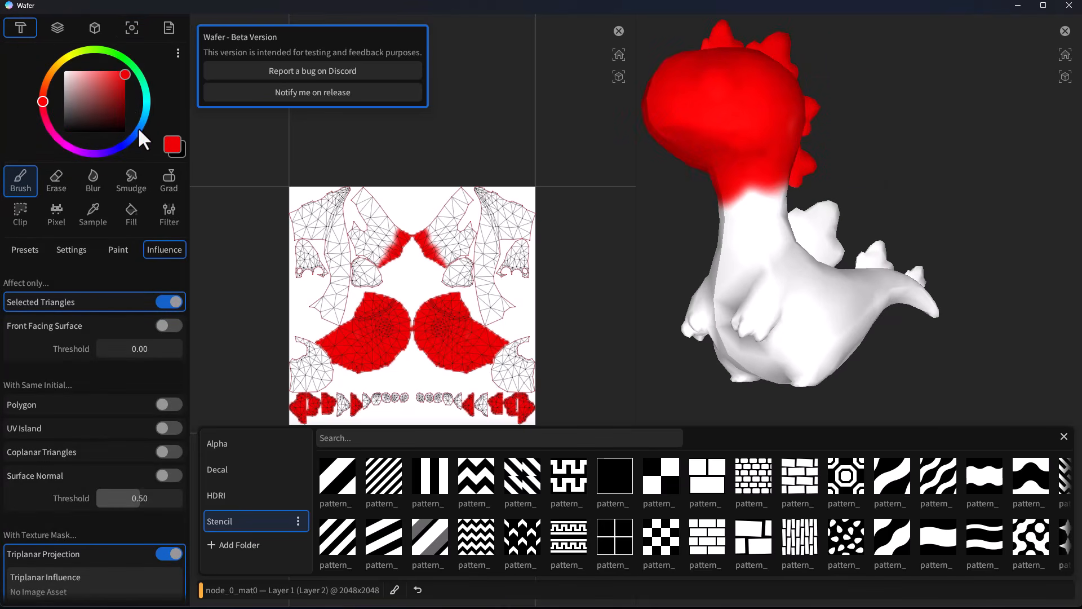
pyautogui.moveTo(138, 127); pyautogui.dragTo(131, 134)
pyautogui.click(54, 33)
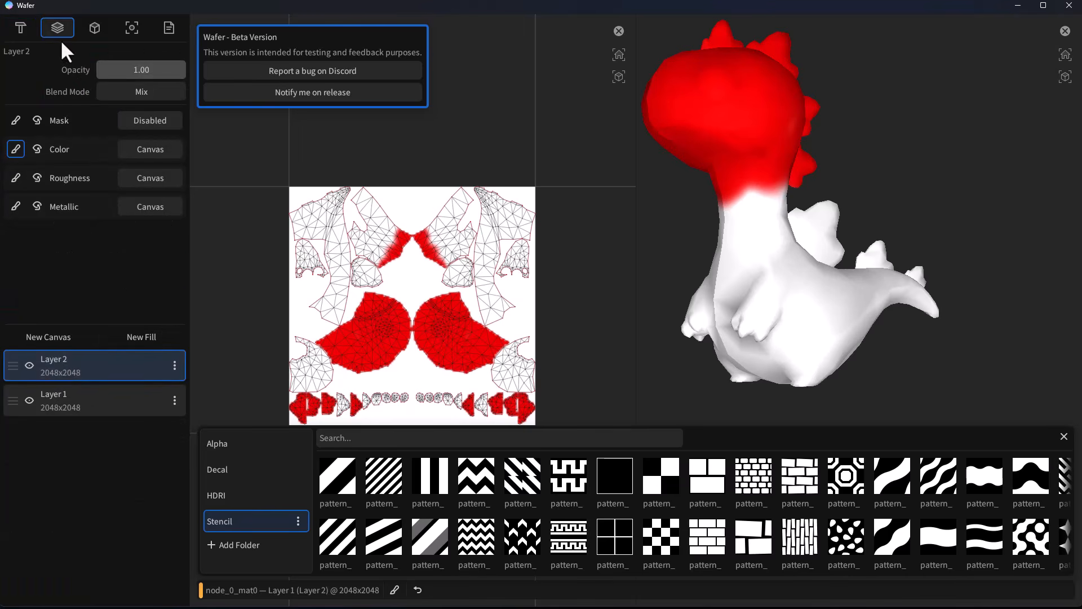
pyautogui.click(50, 337)
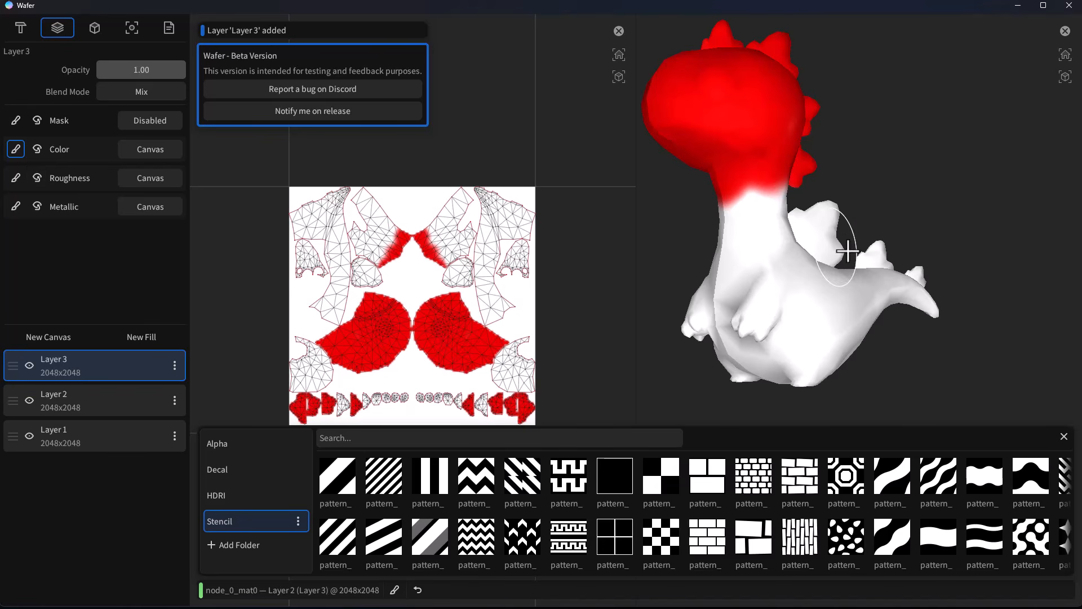
pyautogui.moveTo(761, 227)
pyautogui.mouseDown()
pyautogui.moveTo(749, 224)
pyautogui.moveTo(780, 201)
pyautogui.moveTo(752, 226)
pyautogui.moveTo(729, 191)
pyautogui.moveTo(733, 227)
pyautogui.moveTo(751, 210)
pyautogui.mouseUp()
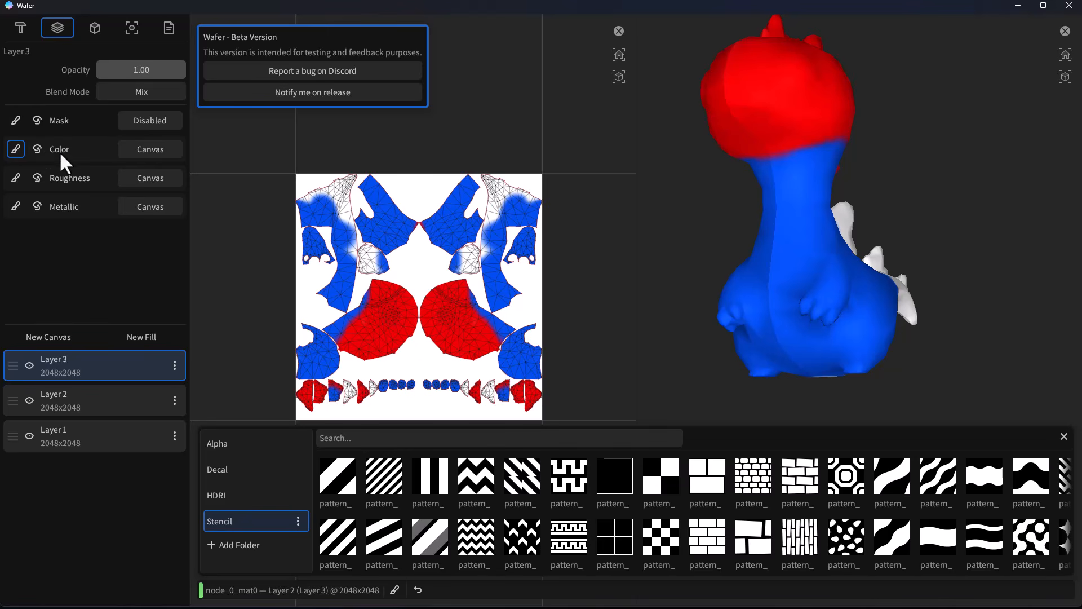
# Preview the Metallic, Roughness, Color and Mask domains one at a time in the viewport, disabling each preview again
pyautogui.click(37, 207)
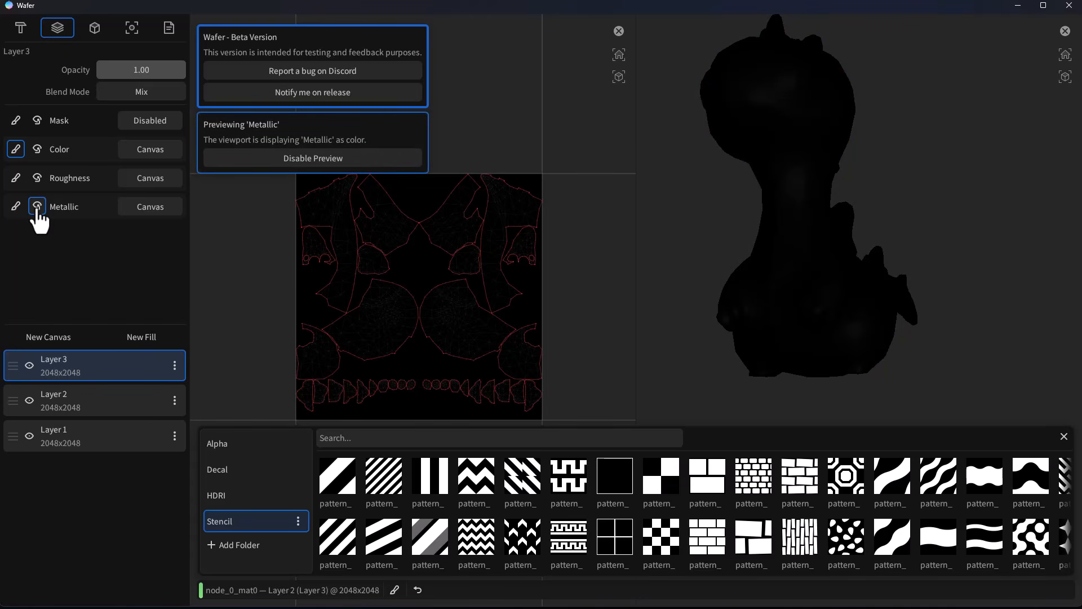
pyautogui.click(37, 206)
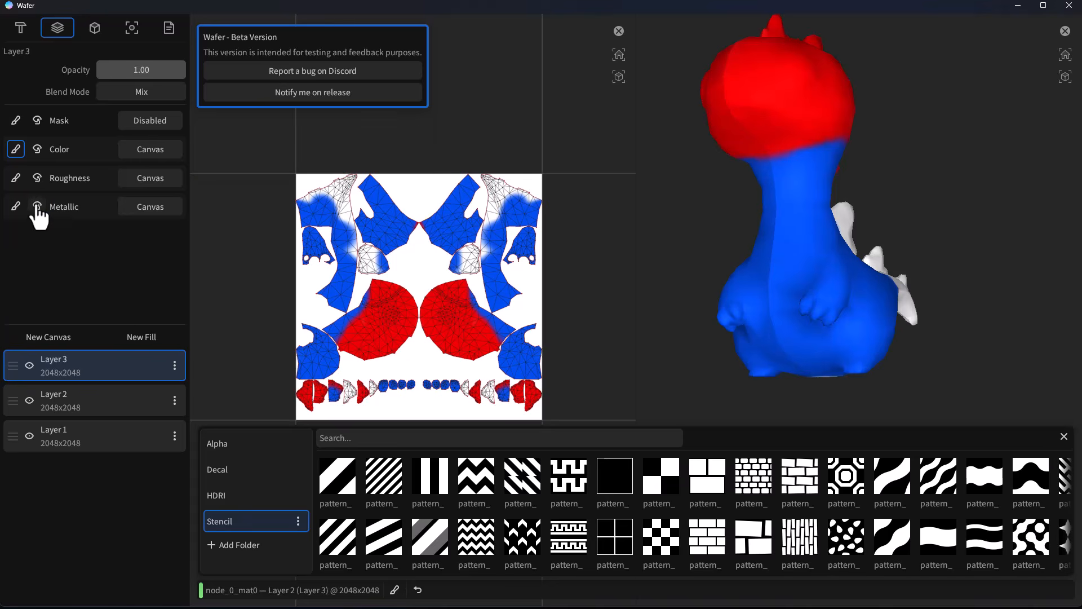
pyautogui.click(37, 180)
pyautogui.click(37, 179)
pyautogui.click(38, 150)
pyautogui.click(38, 150)
pyautogui.click(37, 122)
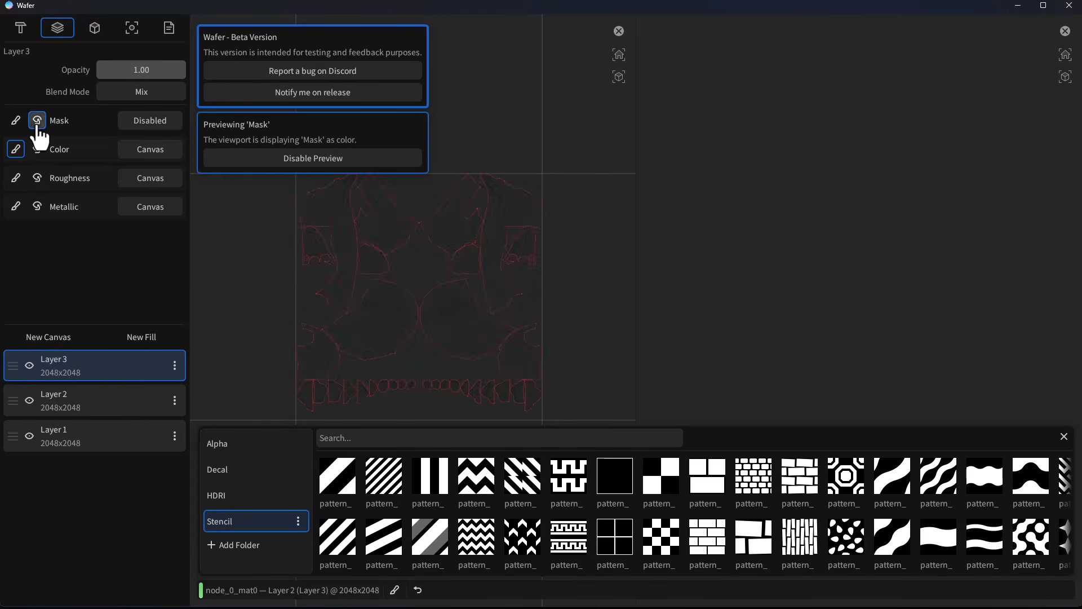
pyautogui.click(37, 121)
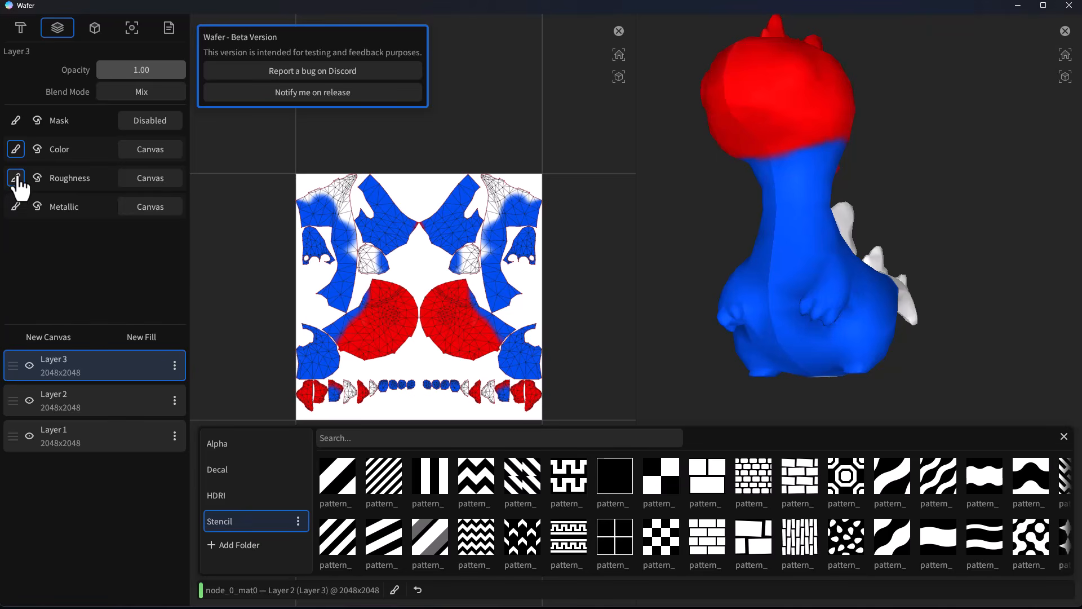
# Restrict painting to the Roughness domain and add a new canvas layer named roughness
pyautogui.click(17, 178)
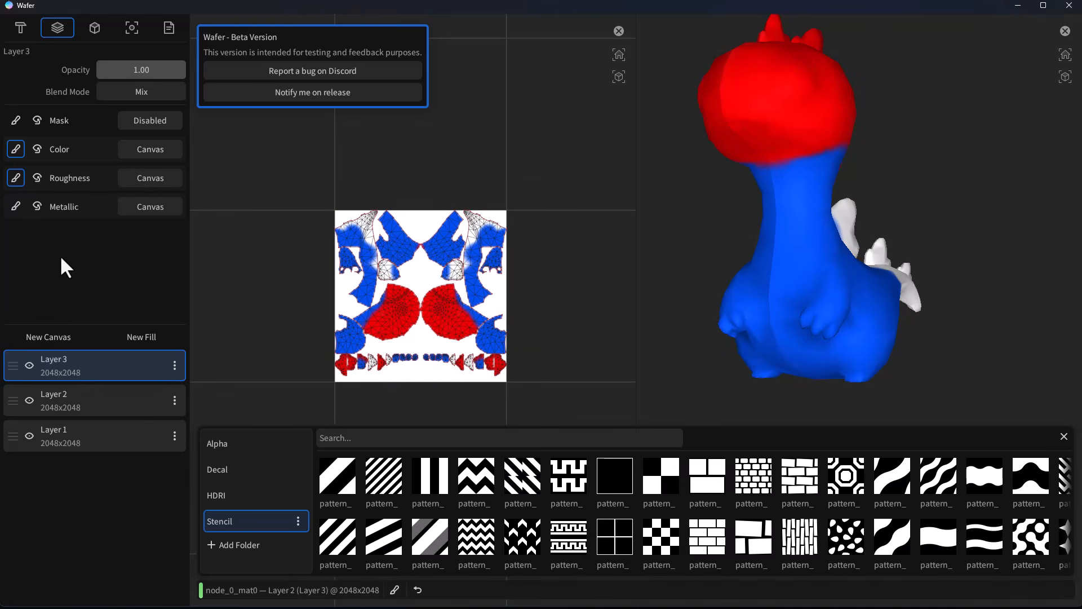
pyautogui.click(16, 150)
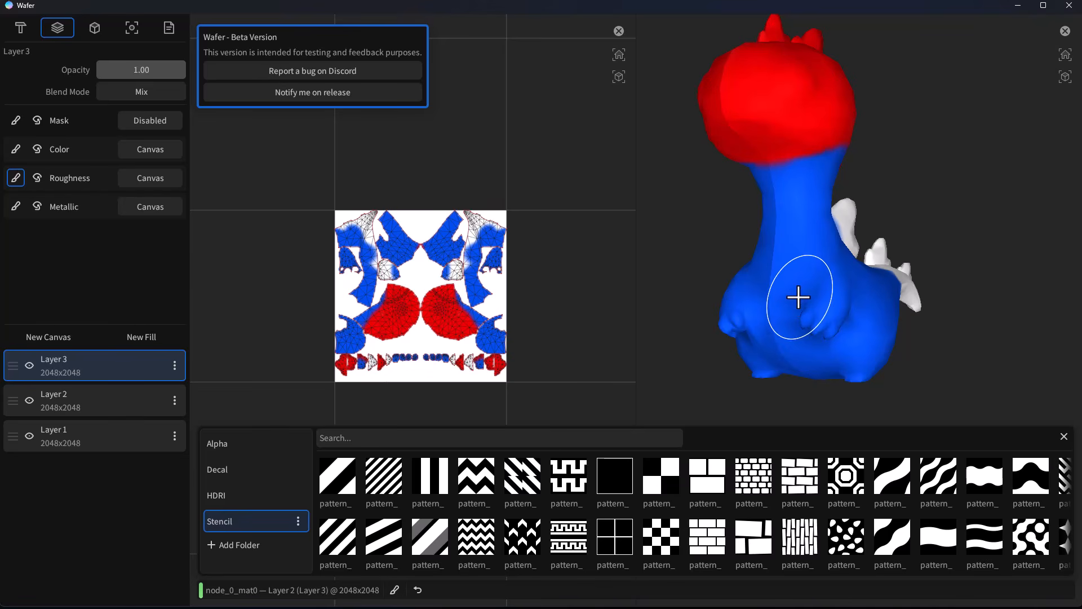
pyautogui.click(65, 337)
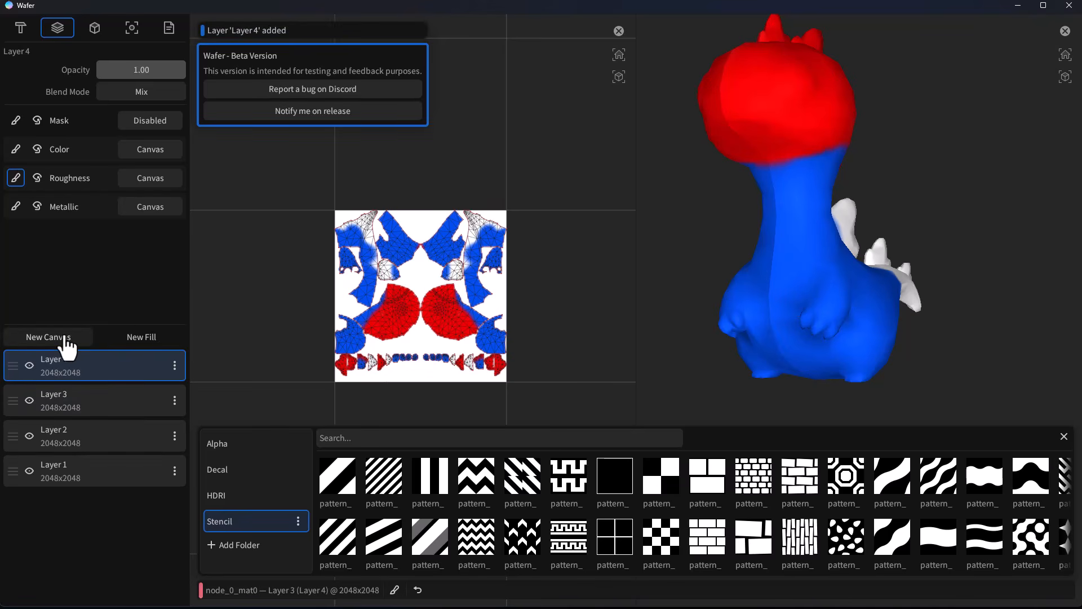
pyautogui.click(174, 365)
pyautogui.click(189, 390)
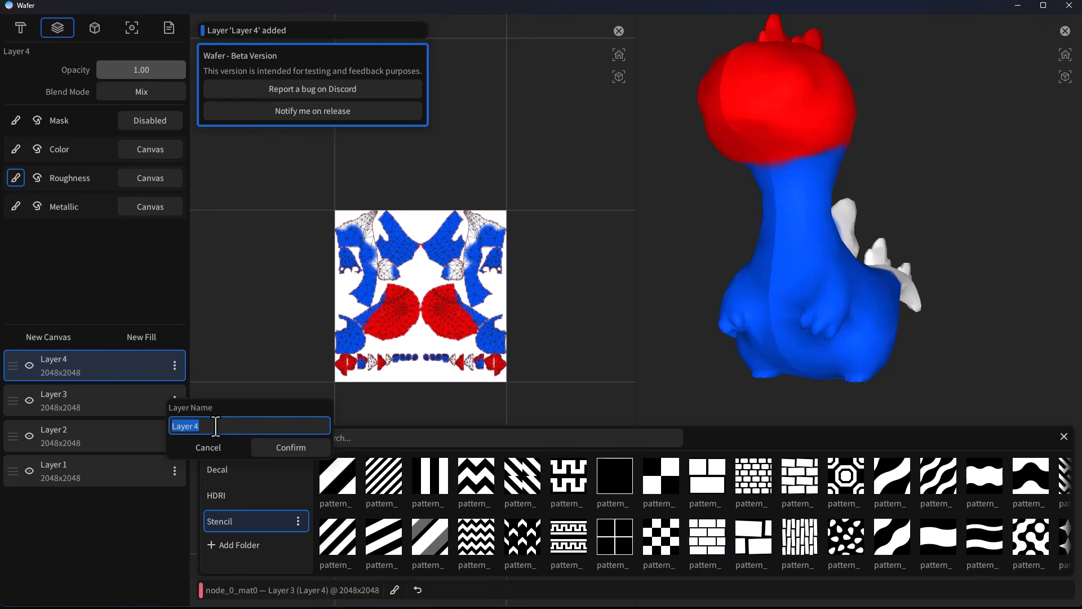
pyautogui.write('roughness')
pyautogui.press('Return')
# Set the 3D view's shading to PBR and return to the layer settings
pyautogui.click(131, 28)
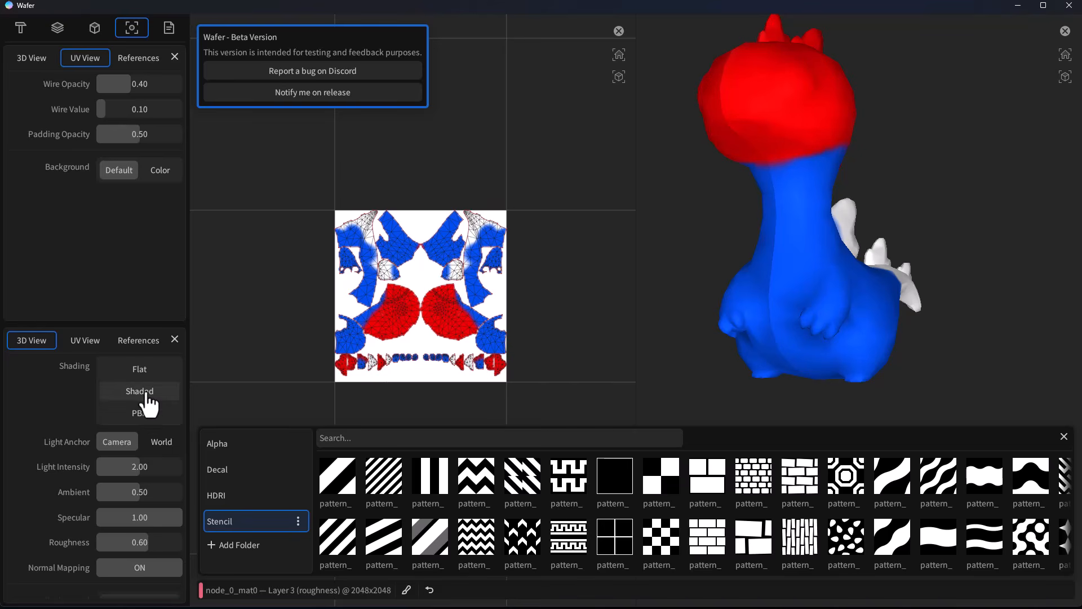
pyautogui.click(144, 413)
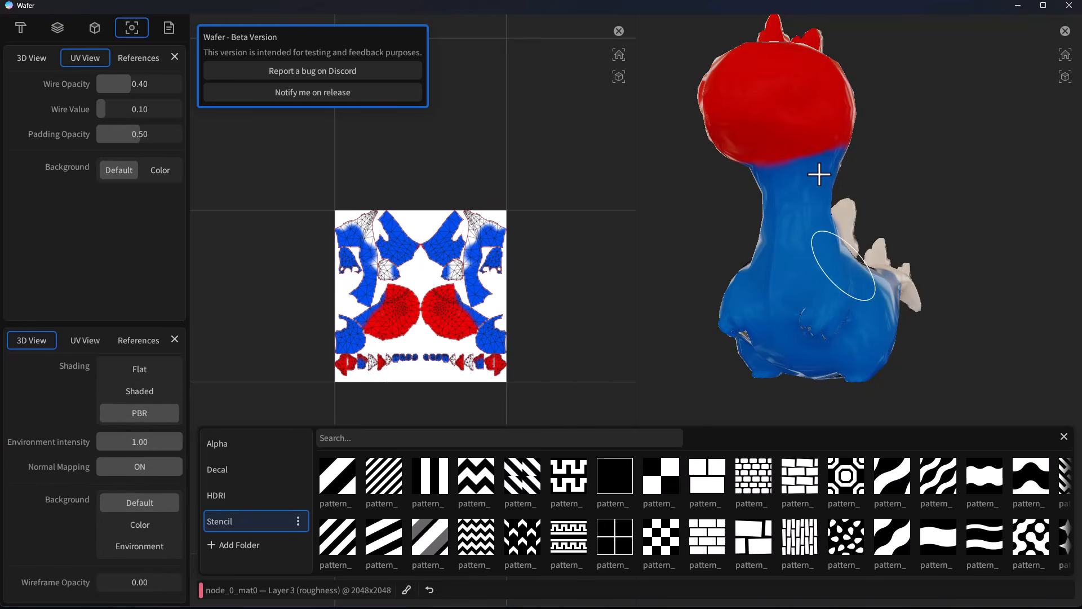
pyautogui.click(54, 29)
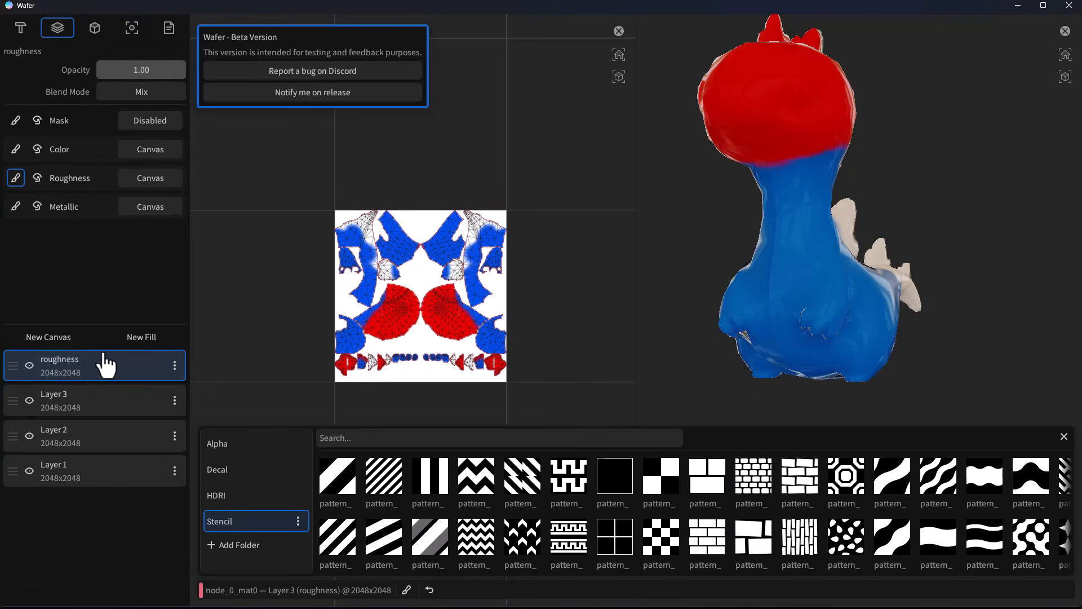
# Set the Soft brush's Roughness to 1.00 and paint the dinosaur's neck and body matte
pyautogui.click(20, 29)
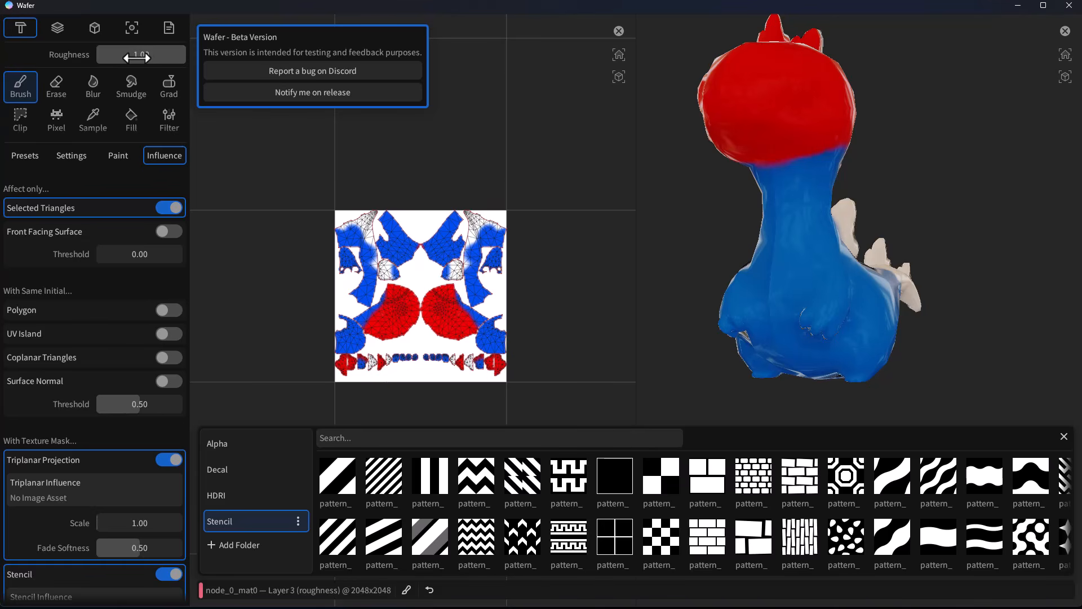
pyautogui.click(24, 157)
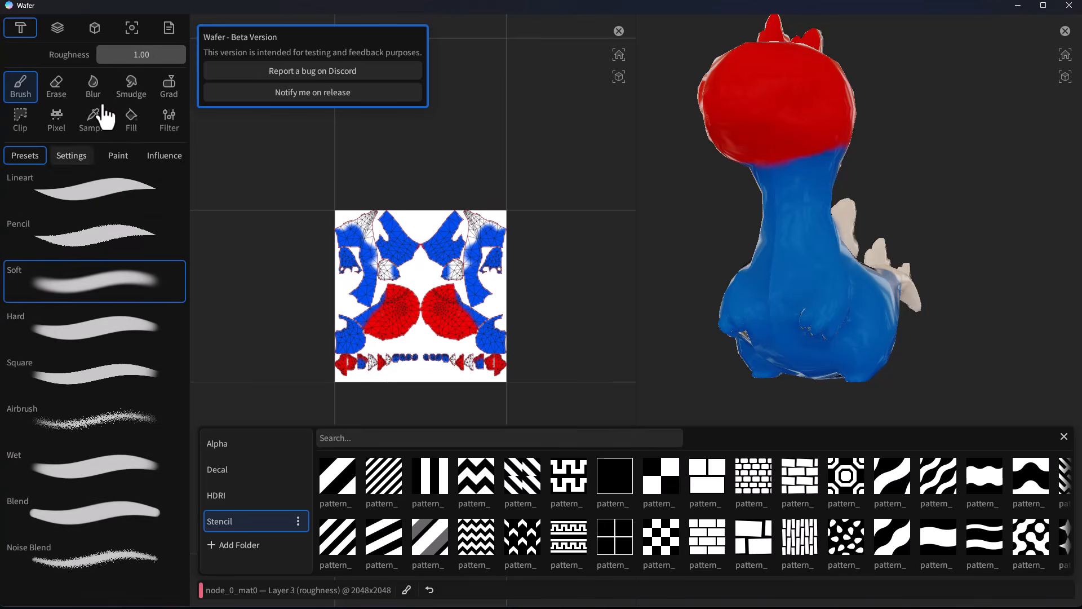
pyautogui.moveTo(141, 54); pyautogui.dragTo(84, 55)
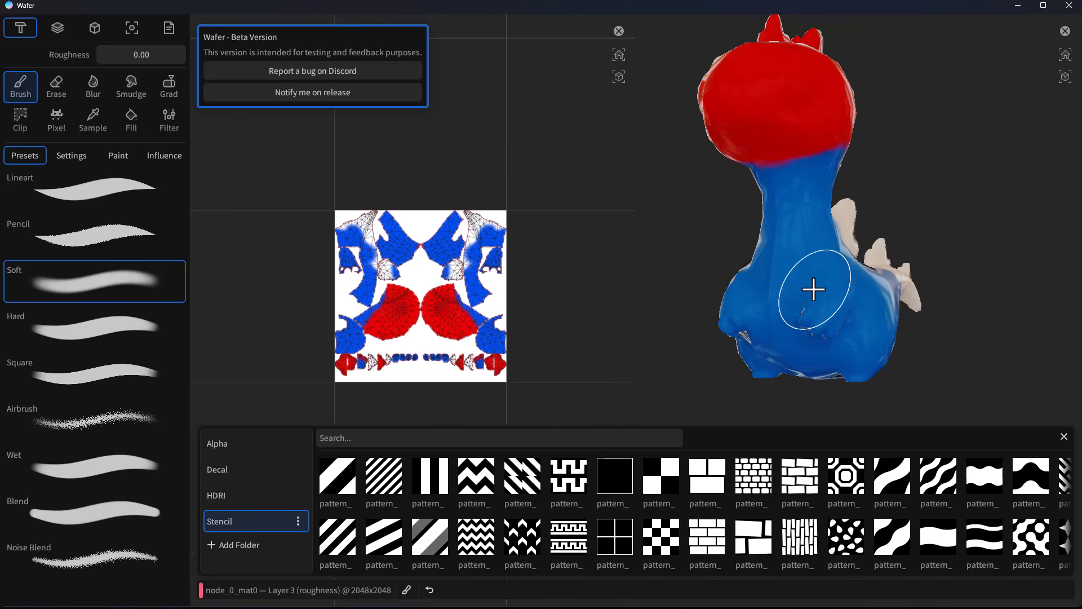
pyautogui.moveTo(141, 53); pyautogui.dragTo(517, 92)
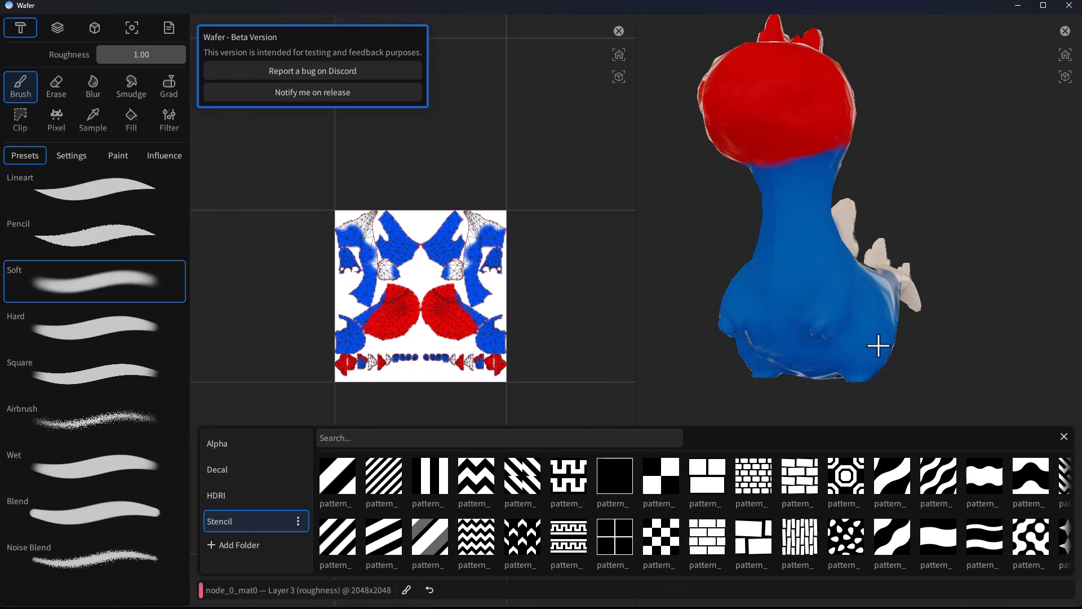
pyautogui.moveTo(759, 302); pyautogui.dragTo(816, 354, button='middle')
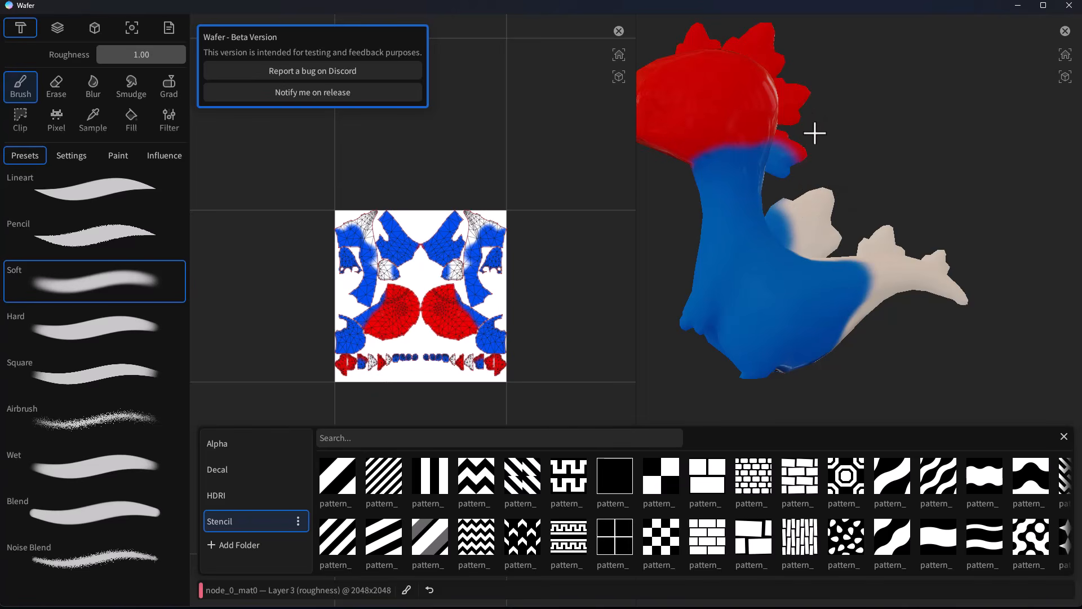
pyautogui.moveTo(821, 119); pyautogui.dragTo(908, 235, button='middle')
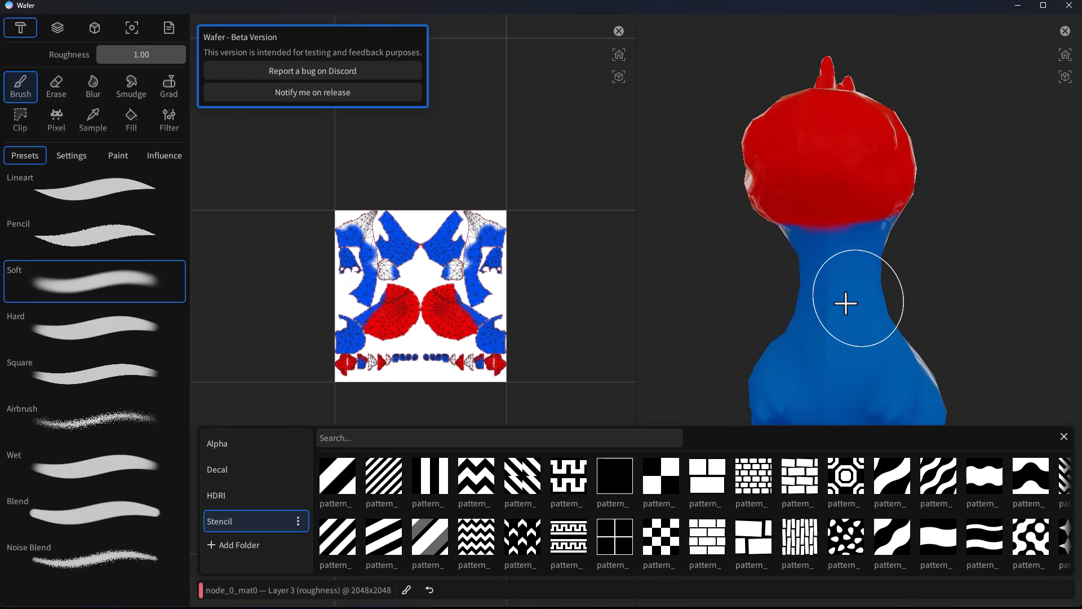
# Set the brush's Roughness to 0.00 and paint glossy strokes over the dinosaur's neck and belly
pyautogui.moveTo(142, 54); pyautogui.dragTo(102, 54)
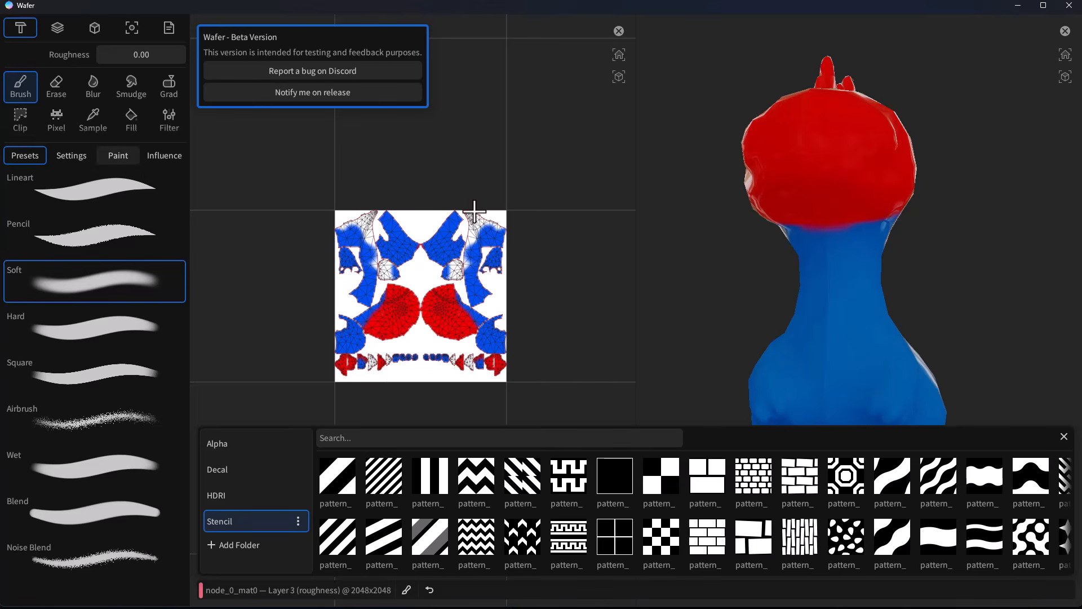
pyautogui.scroll(10, 817, 333)
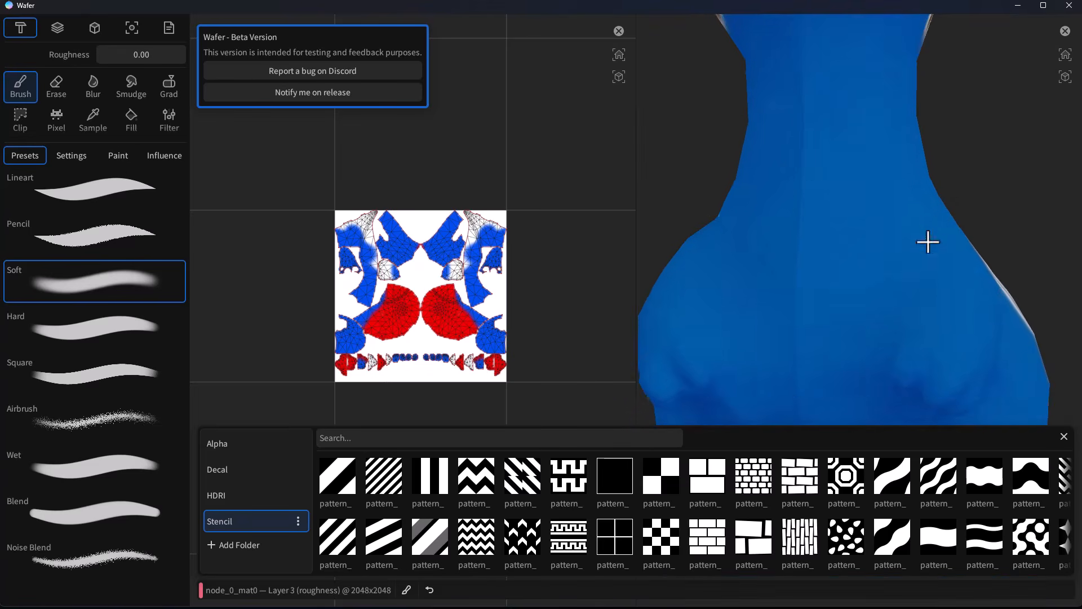
pyautogui.moveTo(817, 289); pyautogui.dragTo(822, 261)
pyautogui.moveTo(832, 206); pyautogui.dragTo(832, 185)
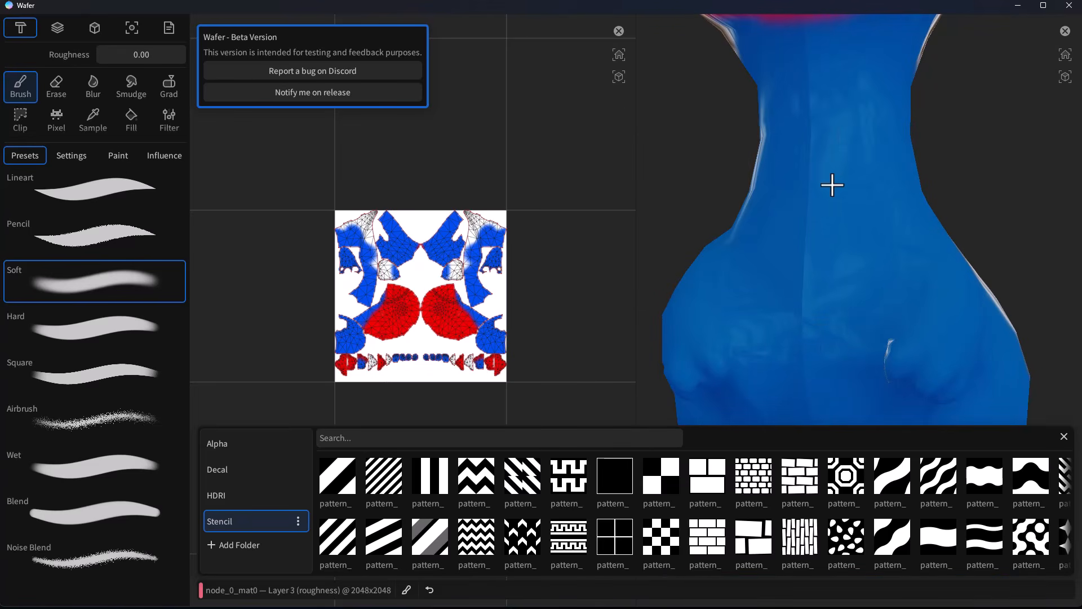
pyautogui.scroll(-10, 902, 288)
pyautogui.moveTo(991, 207)
pyautogui.mouseDown(button='middle')
pyautogui.moveTo(907, 222)
pyautogui.moveTo(945, 181)
pyautogui.mouseUp(button='middle')
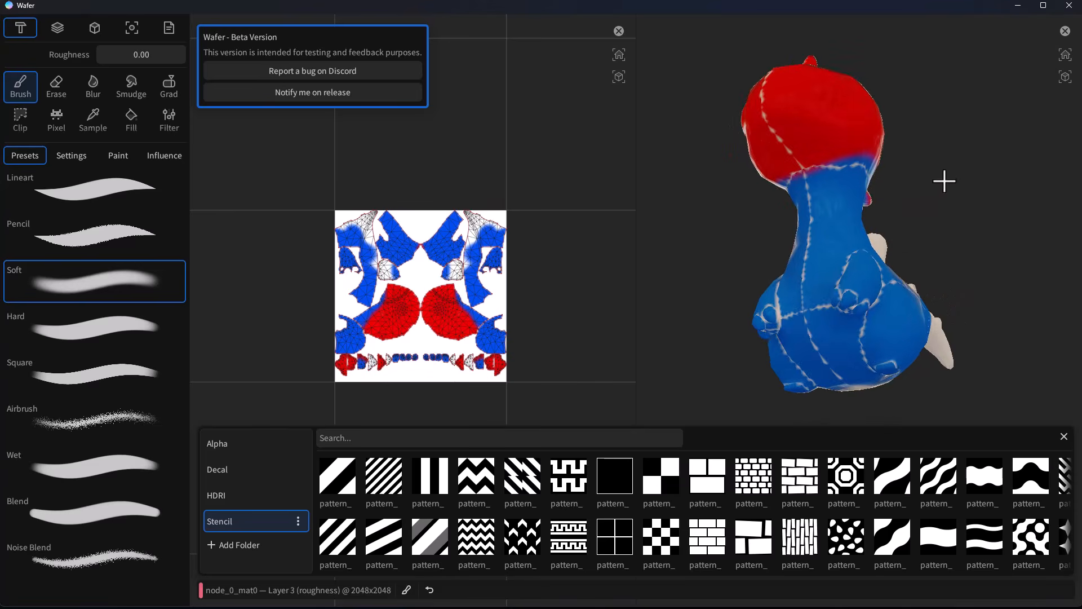
pyautogui.moveTo(803, 331); pyautogui.dragTo(835, 368)
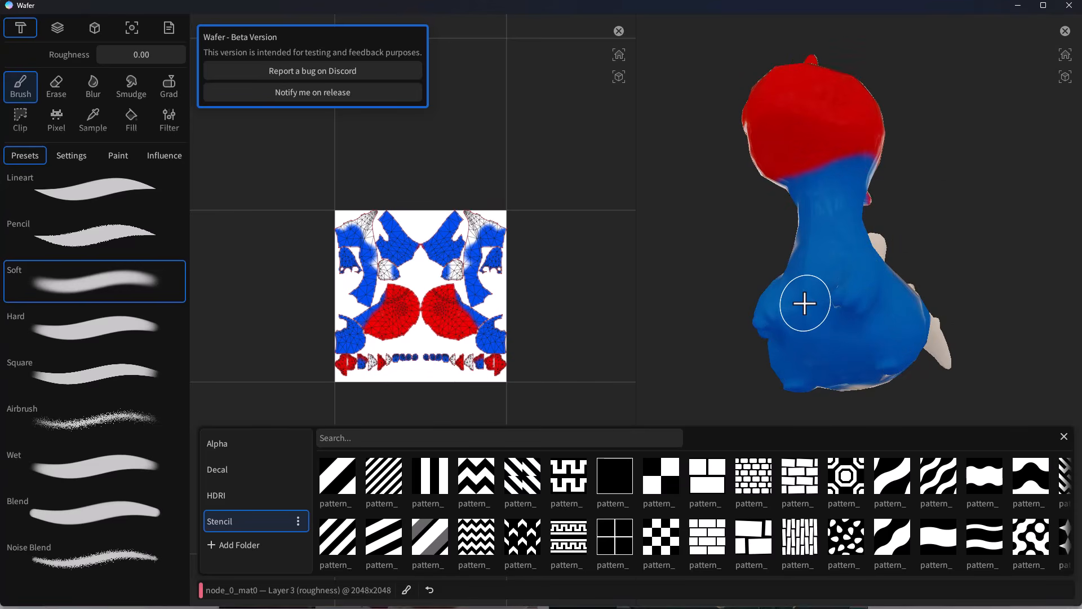
# Paint yellow on Layer 3 over both head islands in the UV view and over the neck in the 3D view
pyautogui.moveTo(804, 299)
pyautogui.mouseDown(button='right')
pyautogui.moveTo(896, 336)
pyautogui.moveTo(788, 293)
pyautogui.moveTo(862, 323)
pyautogui.moveTo(797, 304)
pyautogui.moveTo(821, 312)
pyautogui.mouseUp(button='right')
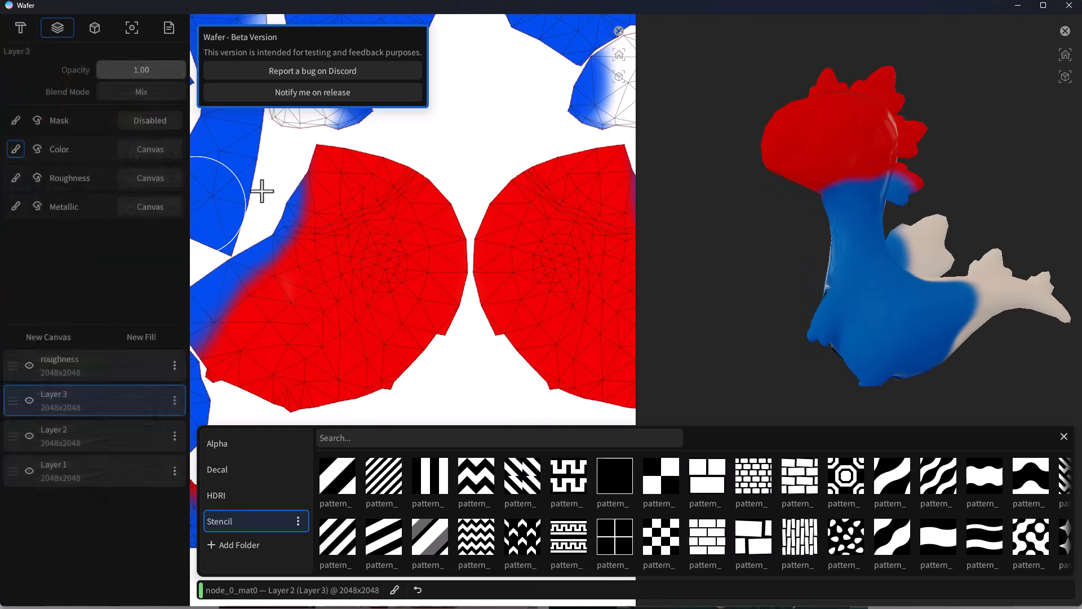
pyautogui.moveTo(349, 146)
pyautogui.mouseDown()
pyautogui.moveTo(441, 260)
pyautogui.moveTo(293, 390)
pyautogui.mouseUp()
pyautogui.moveTo(734, 229); pyautogui.dragTo(960, 256, button='middle')
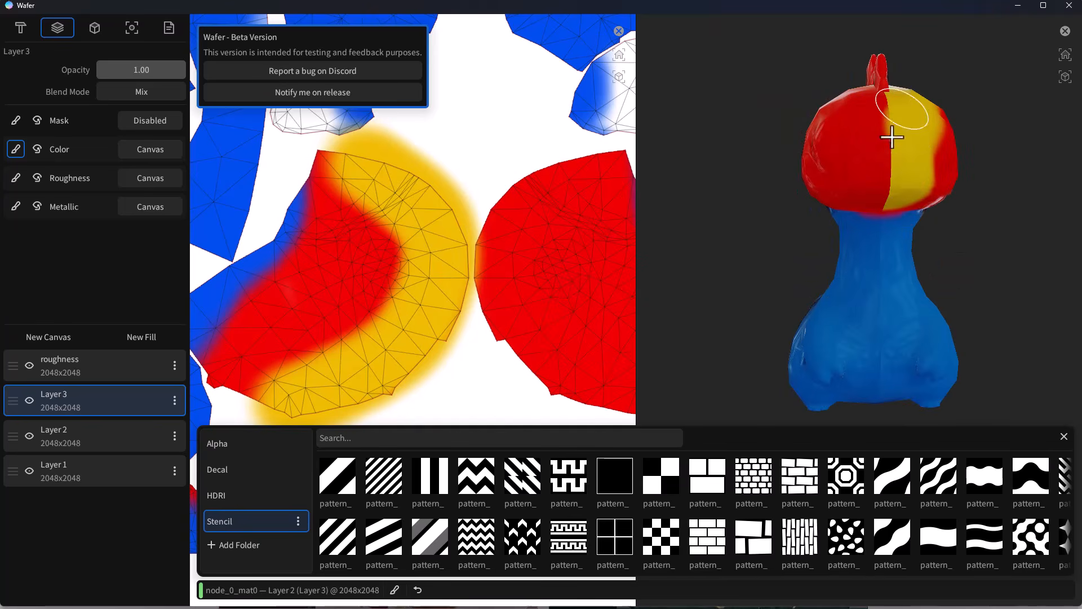
pyautogui.scroll(-4, 413, 311)
pyautogui.moveTo(515, 232)
pyautogui.mouseDown()
pyautogui.moveTo(445, 299)
pyautogui.moveTo(563, 369)
pyautogui.mouseUp()
pyautogui.moveTo(978, 205)
pyautogui.mouseDown(button='middle')
pyautogui.moveTo(844, 193)
pyautogui.moveTo(1041, 106)
pyautogui.moveTo(918, 204)
pyautogui.mouseUp(button='middle')
pyautogui.click(842, 195)
pyautogui.click(918, 204)
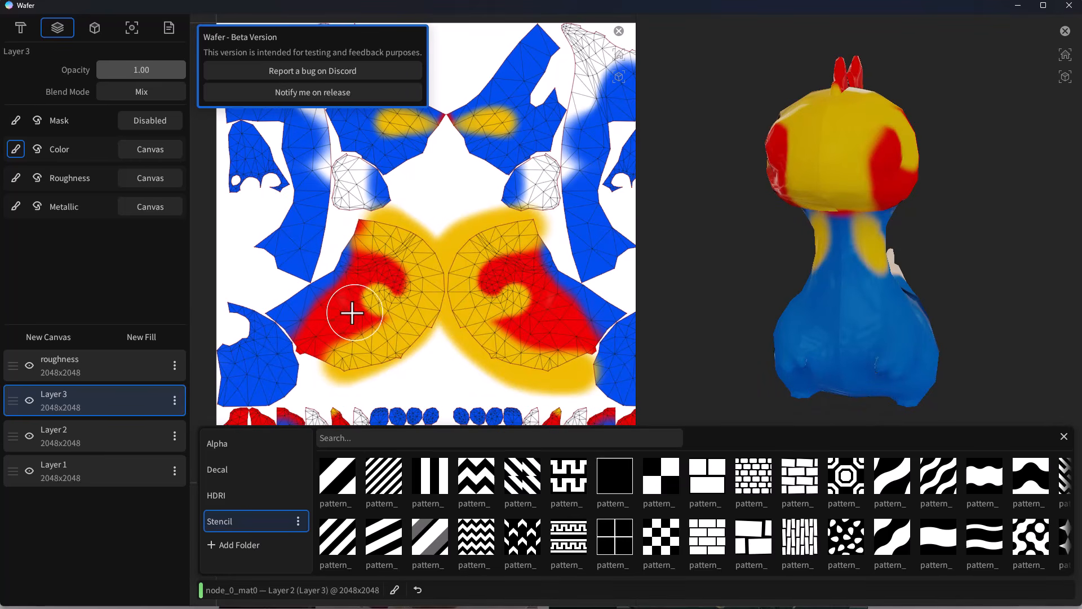
# Dab small yellow dots on both head islands in the UV view with a smaller brush and blend the yellow and red areas together
pyautogui.moveTo(348, 311)
pyautogui.mouseDown(button='right')
pyautogui.moveTo(496, 329)
pyautogui.moveTo(265, 282)
pyautogui.moveTo(338, 316)
pyautogui.moveTo(324, 311)
pyautogui.mouseUp(button='right')
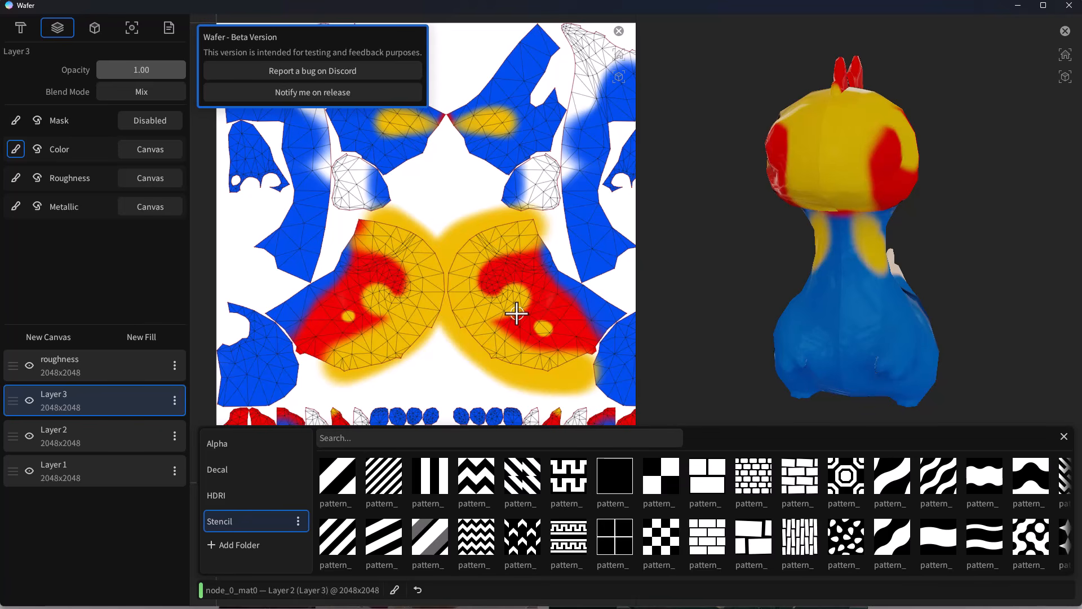
pyautogui.moveTo(516, 314)
pyautogui.mouseDown()
pyautogui.moveTo(568, 326)
pyautogui.moveTo(546, 324)
pyautogui.moveTo(536, 347)
pyautogui.moveTo(550, 306)
pyautogui.moveTo(515, 280)
pyautogui.moveTo(430, 302)
pyautogui.moveTo(338, 377)
pyautogui.moveTo(398, 250)
pyautogui.moveTo(357, 314)
pyautogui.moveTo(326, 313)
pyautogui.mouseUp()
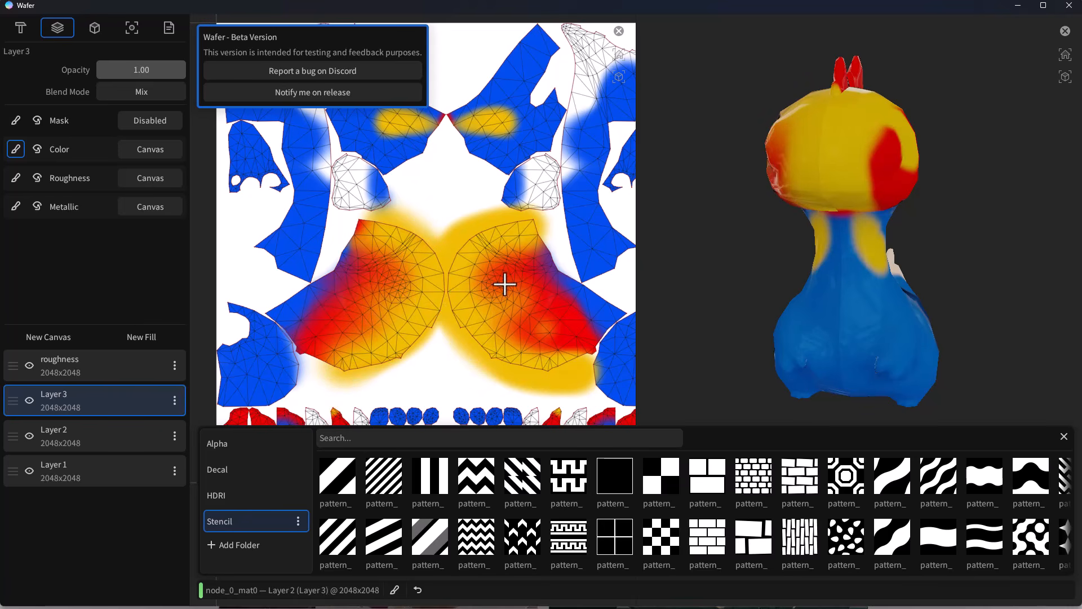
pyautogui.moveTo(504, 284)
pyautogui.mouseDown()
pyautogui.moveTo(575, 321)
pyautogui.moveTo(589, 314)
pyautogui.moveTo(306, 336)
pyautogui.moveTo(355, 266)
pyautogui.moveTo(273, 338)
pyautogui.moveTo(430, 302)
pyautogui.moveTo(598, 312)
pyautogui.mouseUp()
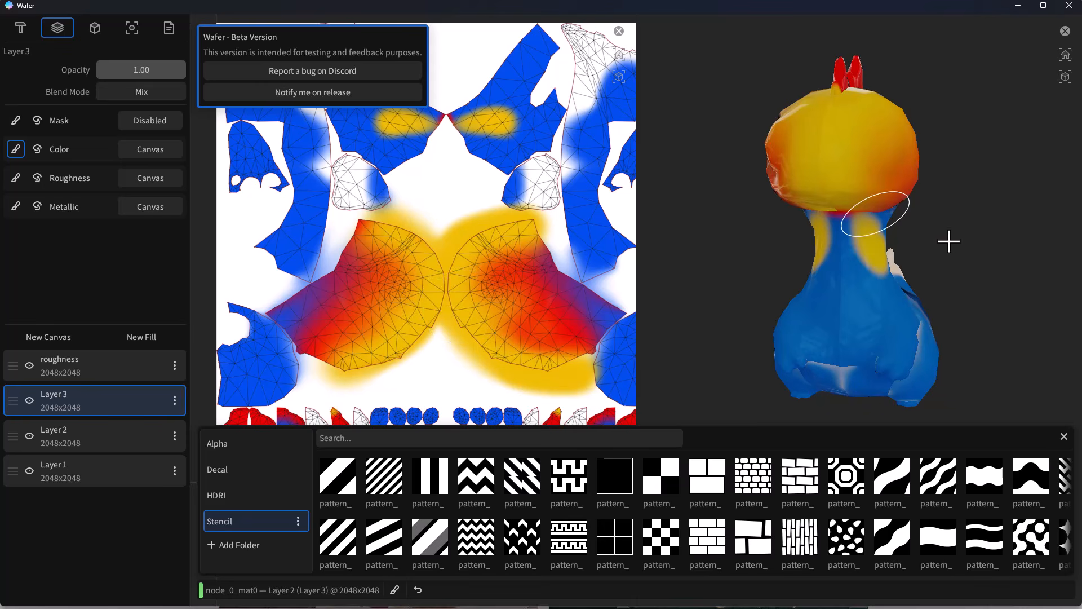
# Soften and blend the yellow, red, blue and white areas across the dinosaur's neck and body in the 3D view
pyautogui.scroll(3, 959, 232)
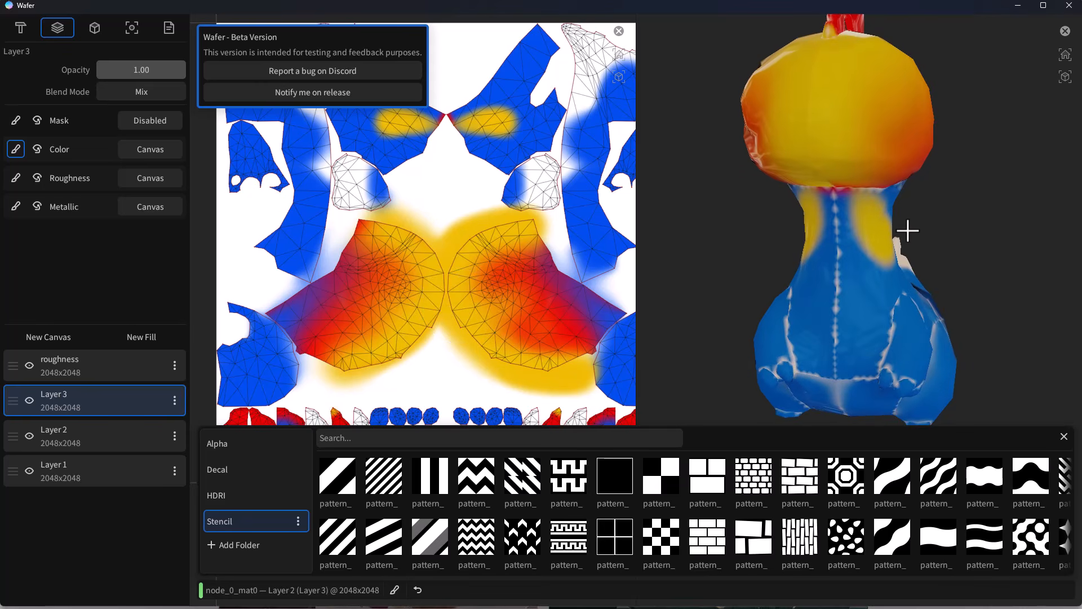
pyautogui.scroll(1, 801, 334)
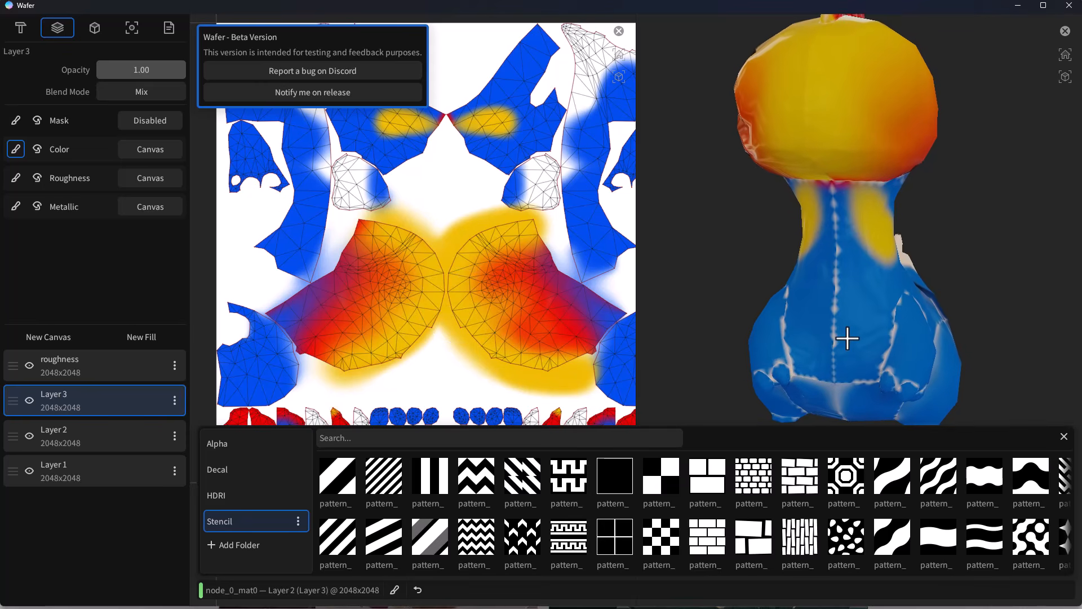
pyautogui.scroll(-5, 847, 338)
pyautogui.scroll(5, 843, 323)
pyautogui.scroll(-4, 906, 230)
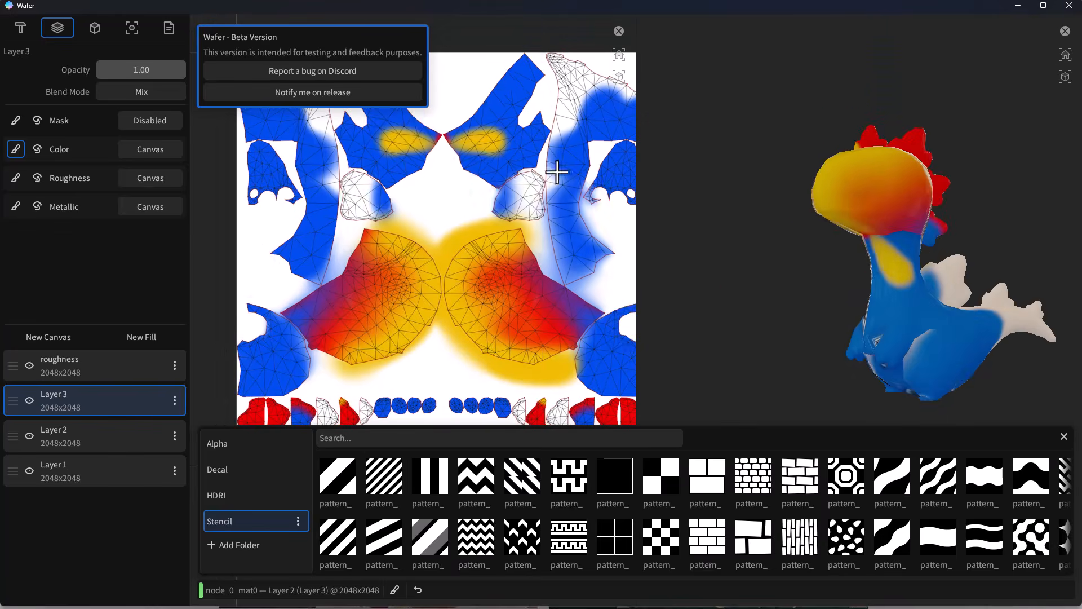
pyautogui.moveTo(902, 259); pyautogui.dragTo(928, 304)
pyautogui.moveTo(928, 304)
pyautogui.mouseDown(button='middle')
pyautogui.moveTo(931, 246)
pyautogui.moveTo(851, 323)
pyautogui.moveTo(883, 286)
pyautogui.moveTo(928, 411)
pyautogui.moveTo(844, 280)
pyautogui.moveTo(965, 186)
pyautogui.moveTo(768, 193)
pyautogui.moveTo(551, 280)
pyautogui.mouseUp(button='middle')
# Restrict painting to the Metallic domain and add a new canvas layer named Metallic
pyautogui.click(15, 207)
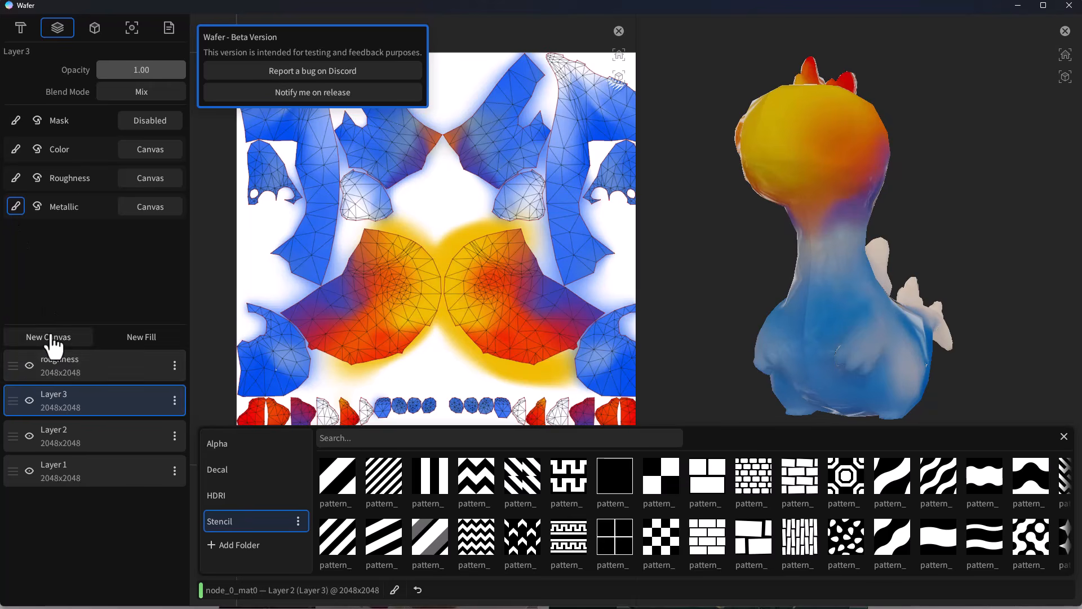
pyautogui.click(53, 338)
pyautogui.click(174, 365)
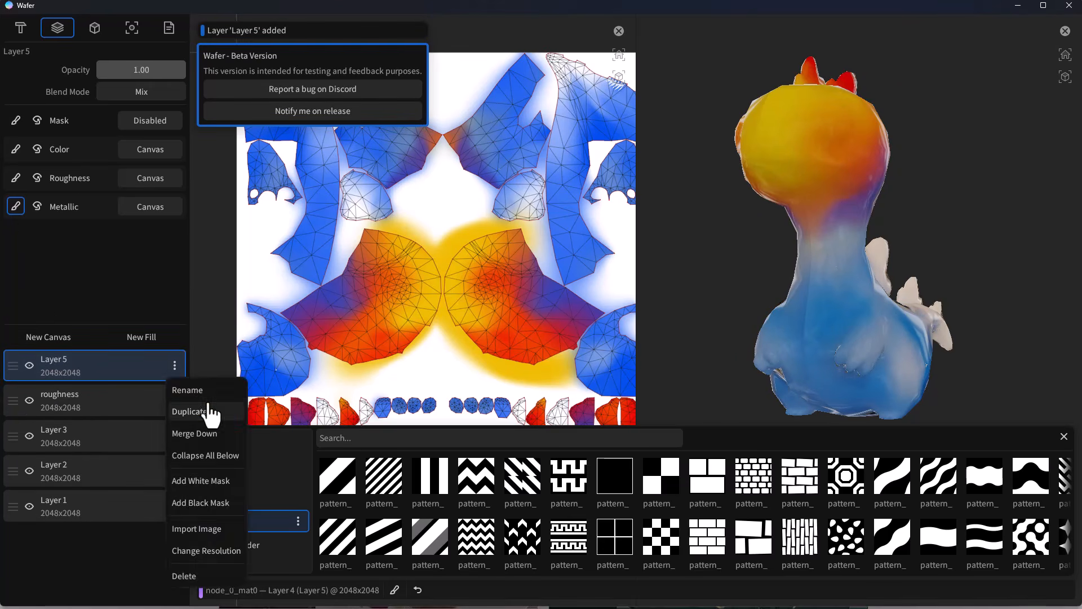
pyautogui.click(203, 393)
pyautogui.write('Metalic')
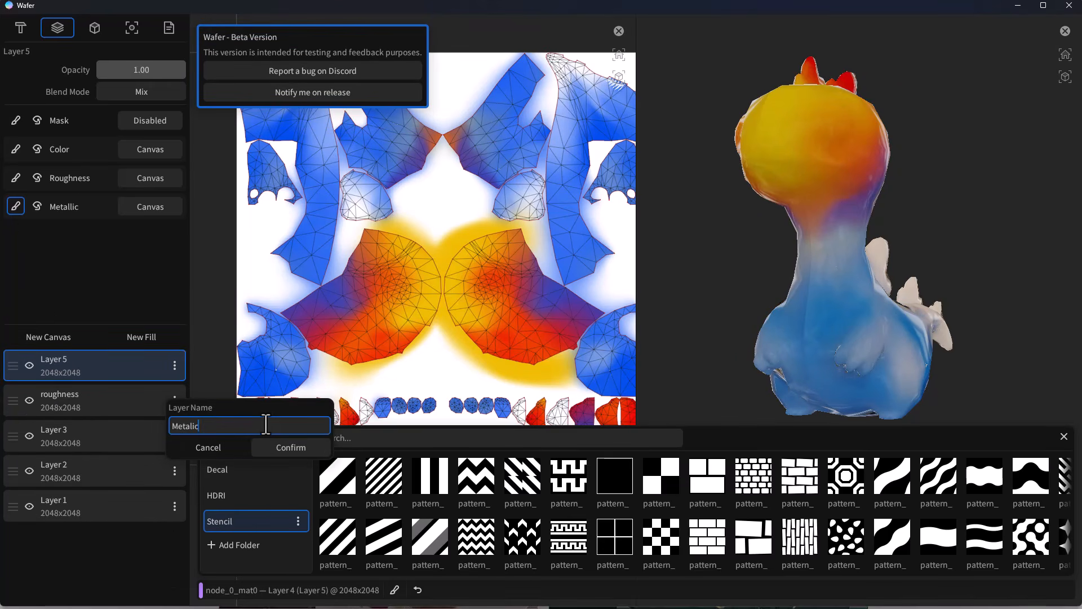
pyautogui.write('lic')
pyautogui.press('Return')
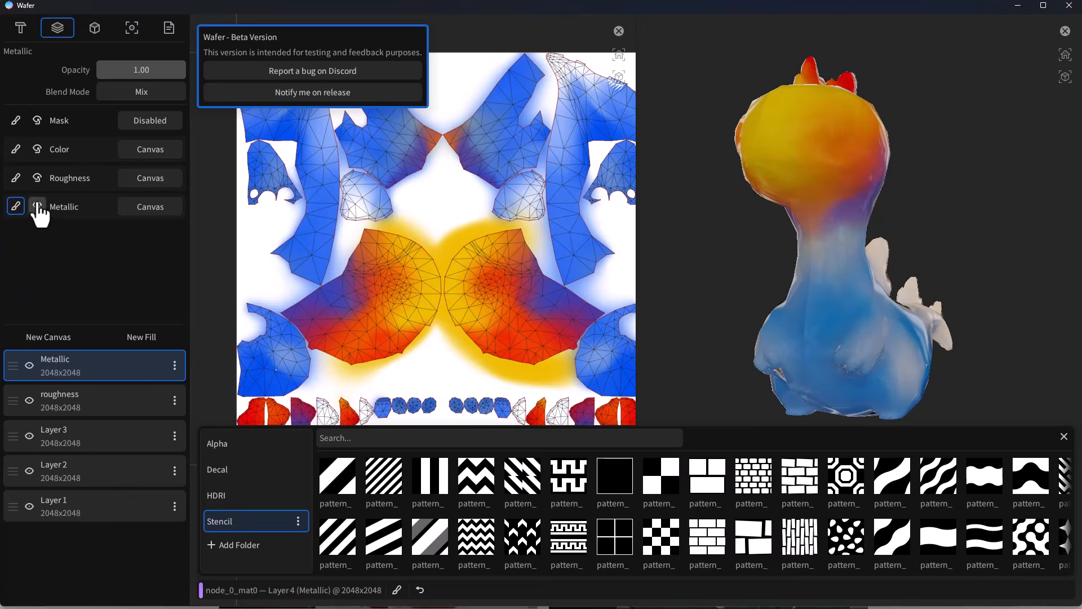
# Paint the front of the dinosaur's neck and belly metallic with the Metallic preview on, then disable the preview and inspect the reflections
pyautogui.click(37, 206)
pyautogui.moveTo(824, 295)
pyautogui.mouseDown()
pyautogui.moveTo(812, 338)
pyautogui.moveTo(831, 241)
pyautogui.moveTo(866, 310)
pyautogui.mouseUp()
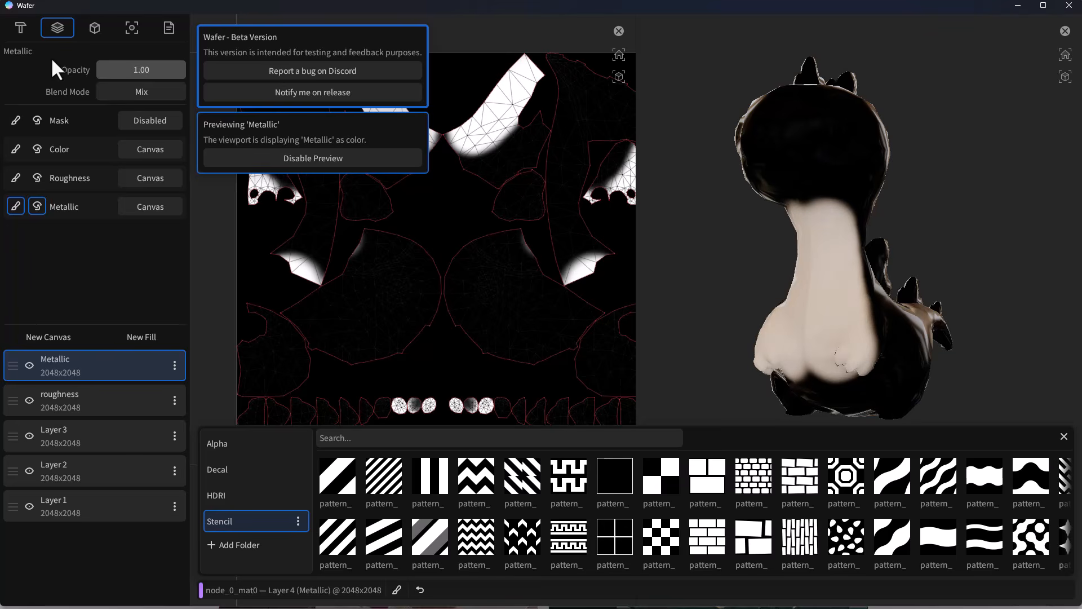
pyautogui.click(37, 207)
pyautogui.moveTo(950, 271); pyautogui.dragTo(1009, 257, button='middle')
pyautogui.keyDown('shift'); pyautogui.moveTo(963, 296); pyautogui.dragTo(947, 220, button='middle'); pyautogui.keyUp('shift')
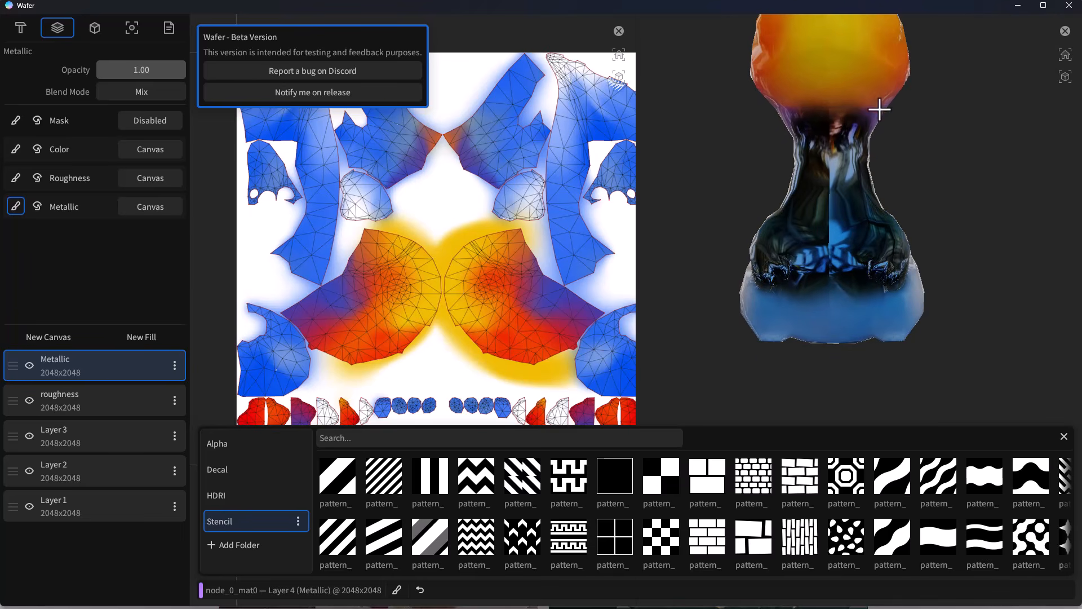
pyautogui.moveTo(880, 109); pyautogui.dragTo(858, 242, button='middle')
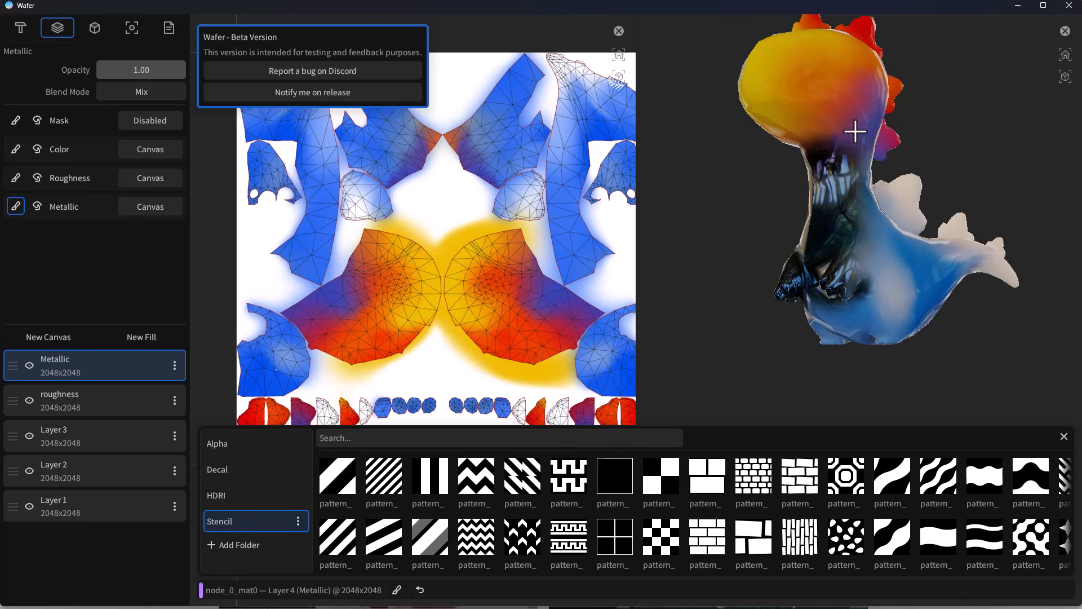
pyautogui.moveTo(771, 355); pyautogui.dragTo(850, 359, button='middle')
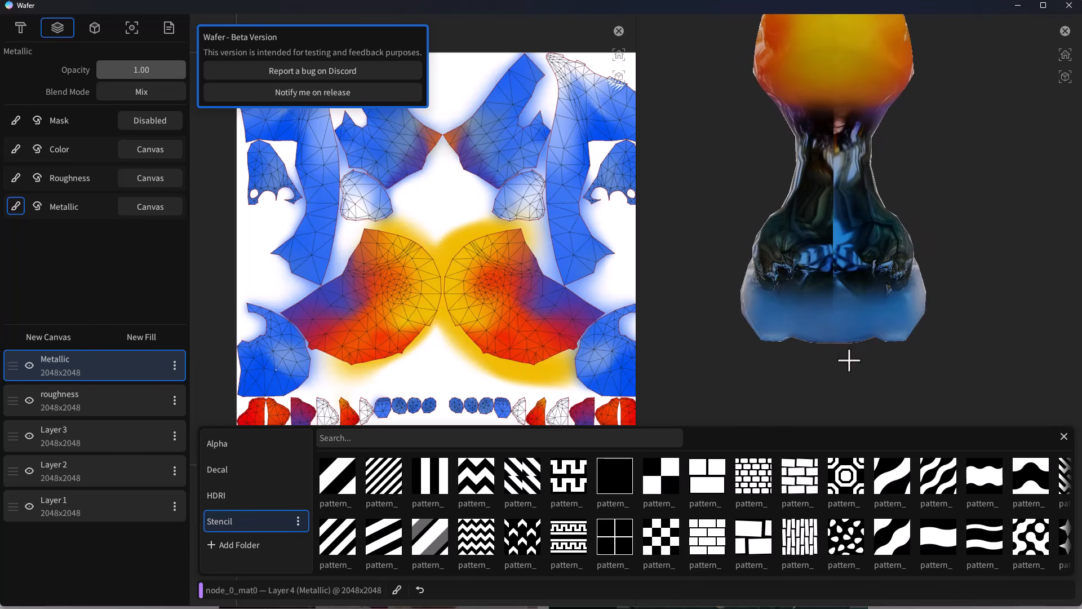
# Lower the Metallic layer's opacity to 0.69 to soften the reflections on the dinosaur's neck and belly
pyautogui.click(20, 27)
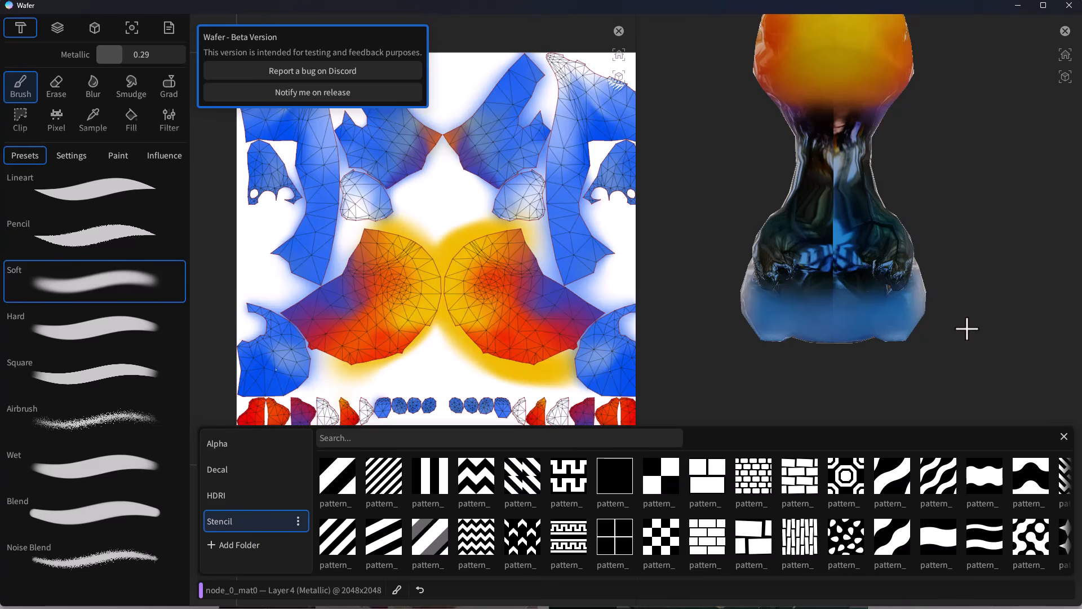
pyautogui.moveTo(967, 329); pyautogui.dragTo(854, 238, button='middle')
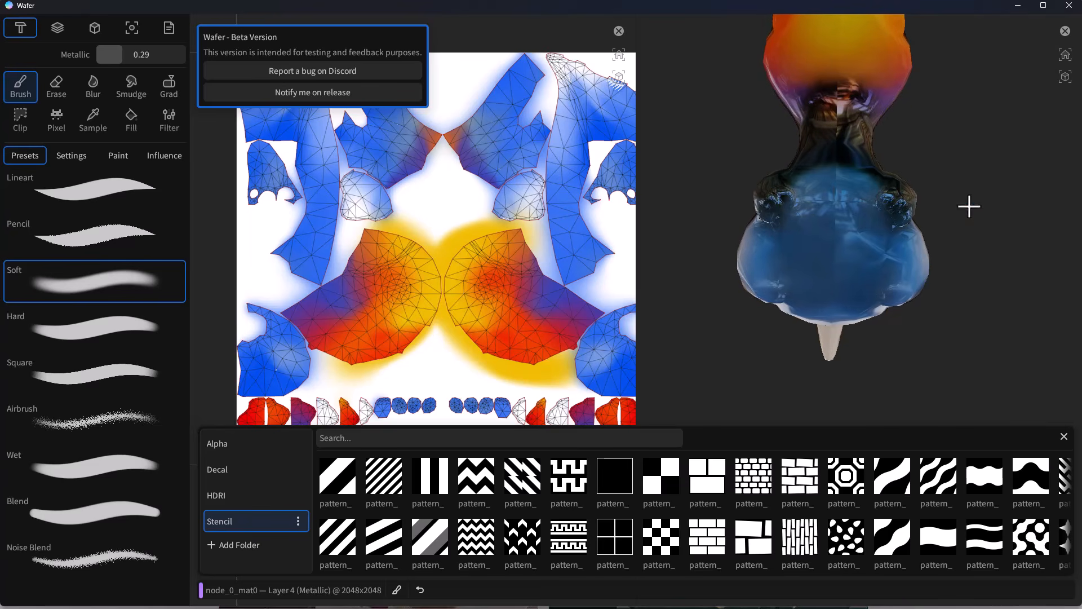
pyautogui.moveTo(969, 207); pyautogui.dragTo(895, 319, button='middle')
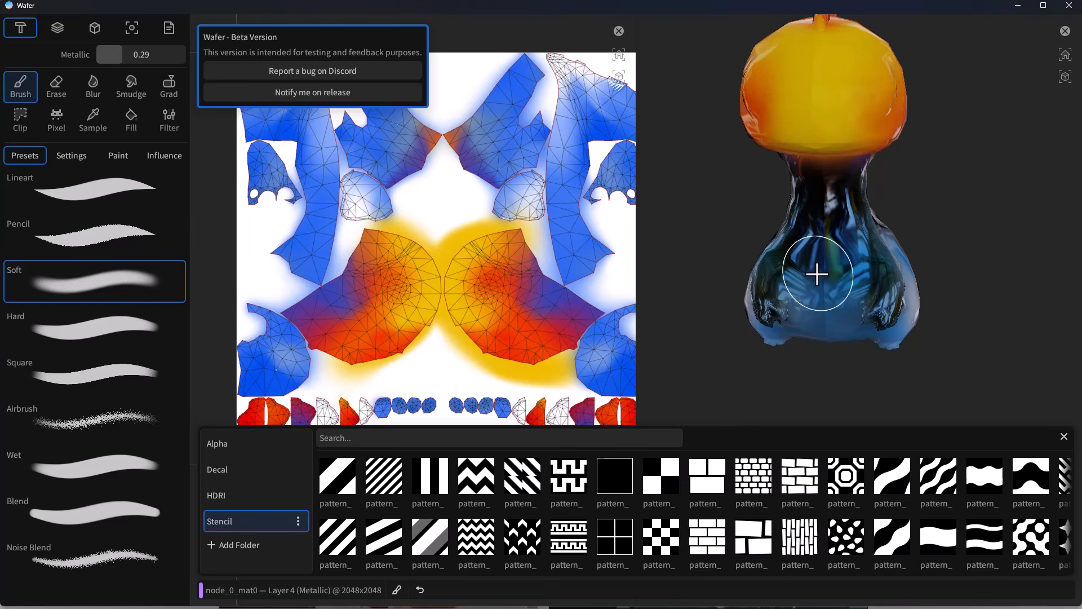
pyautogui.click(58, 28)
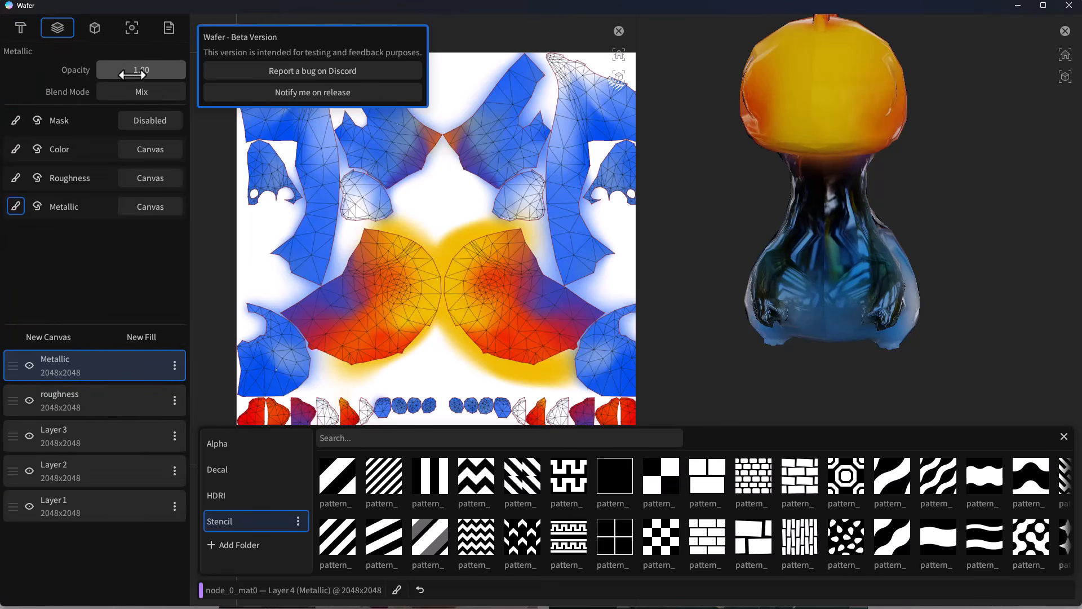
pyautogui.moveTo(141, 71)
pyautogui.mouseDown()
pyautogui.moveTo(103, 72)
pyautogui.moveTo(158, 71)
pyautogui.mouseUp()
# Try the Multiply and Overlay blend modes on the Metallic layer and return it to Mix
pyautogui.click(157, 88)
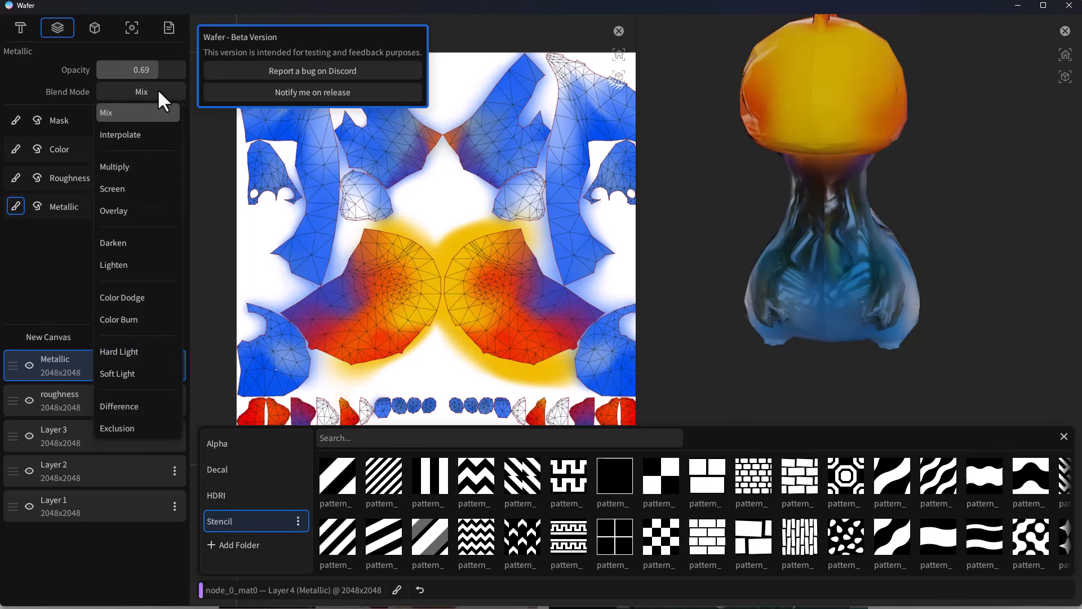
pyautogui.click(148, 168)
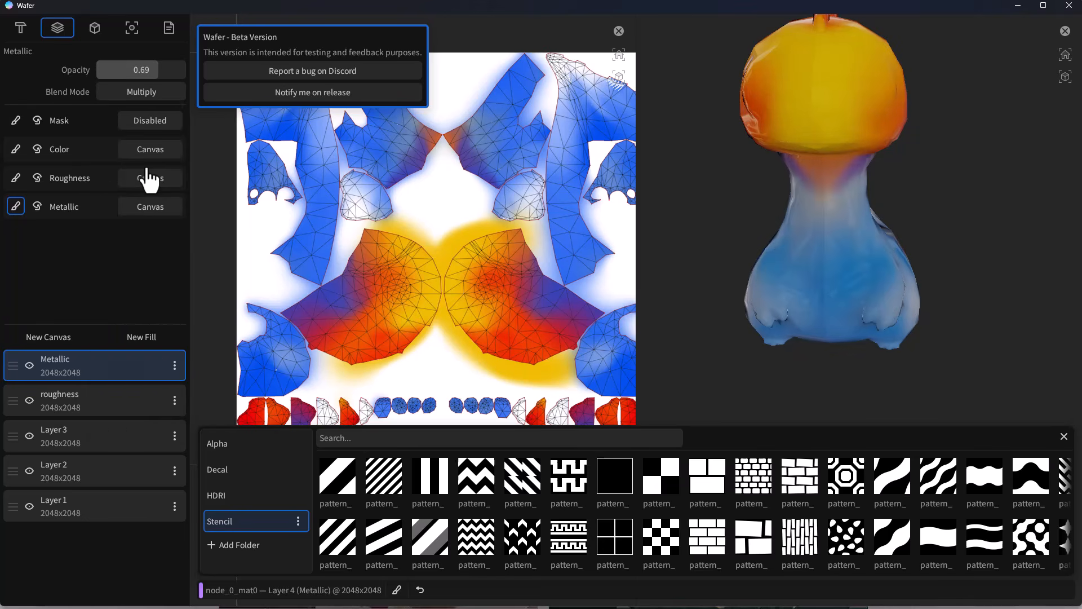
pyautogui.click(145, 95)
pyautogui.click(143, 213)
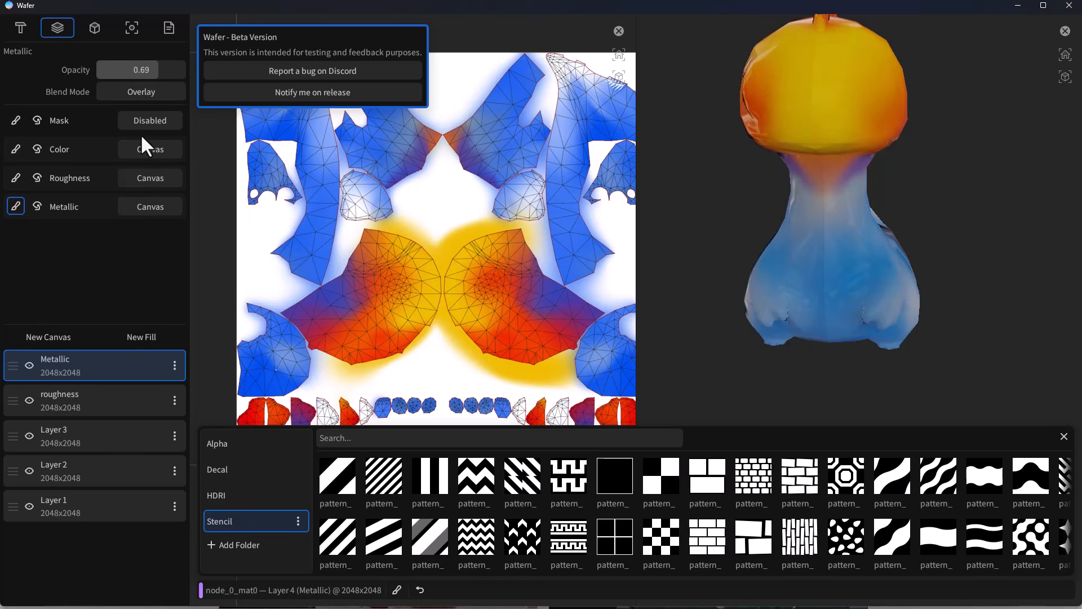
pyautogui.click(149, 92)
pyautogui.click(141, 116)
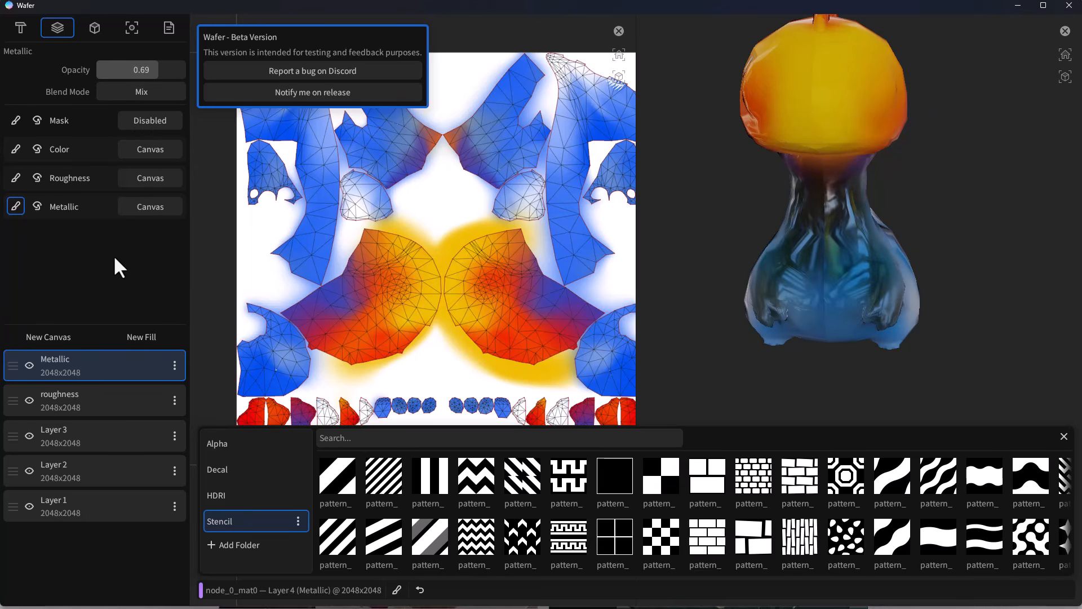
# Turn off X symmetry for the node_0_mat0 surface and load normal_map.jpg as its normal map
pyautogui.scroll(-5, 756, 331)
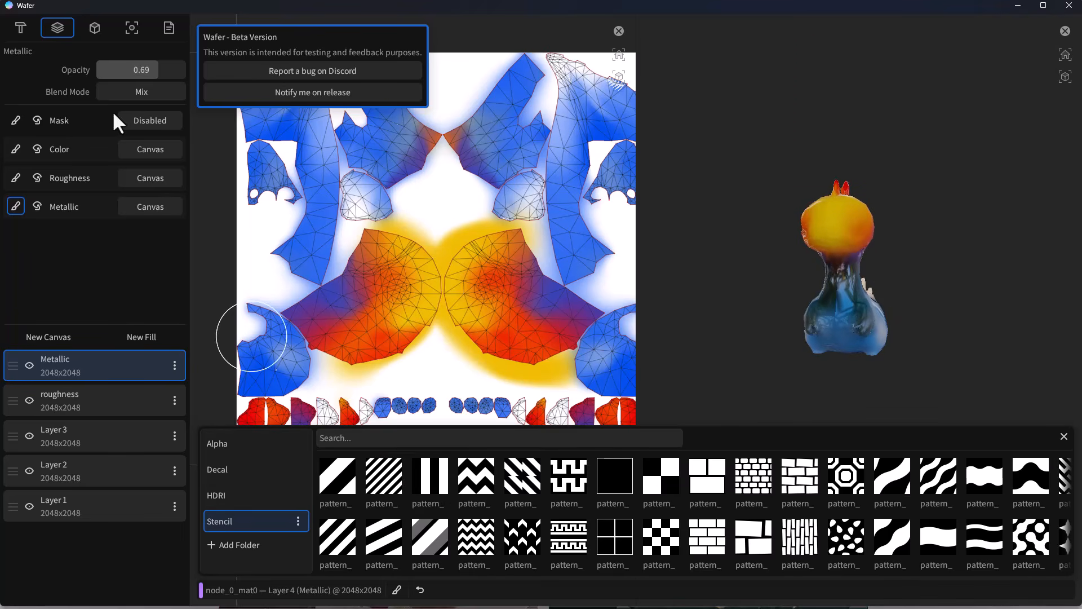
pyautogui.click(95, 29)
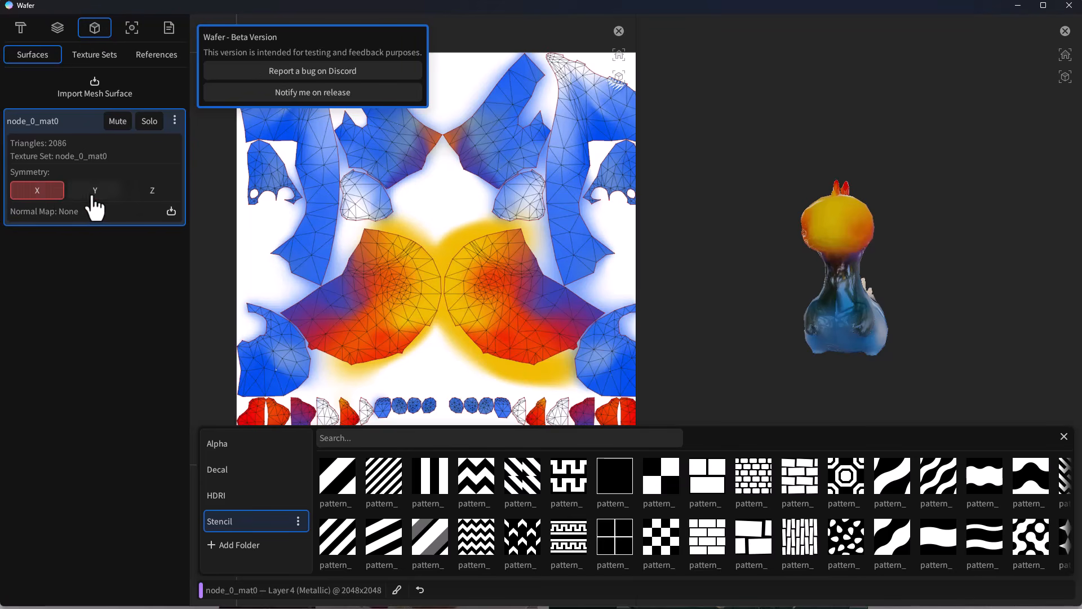
pyautogui.click(51, 194)
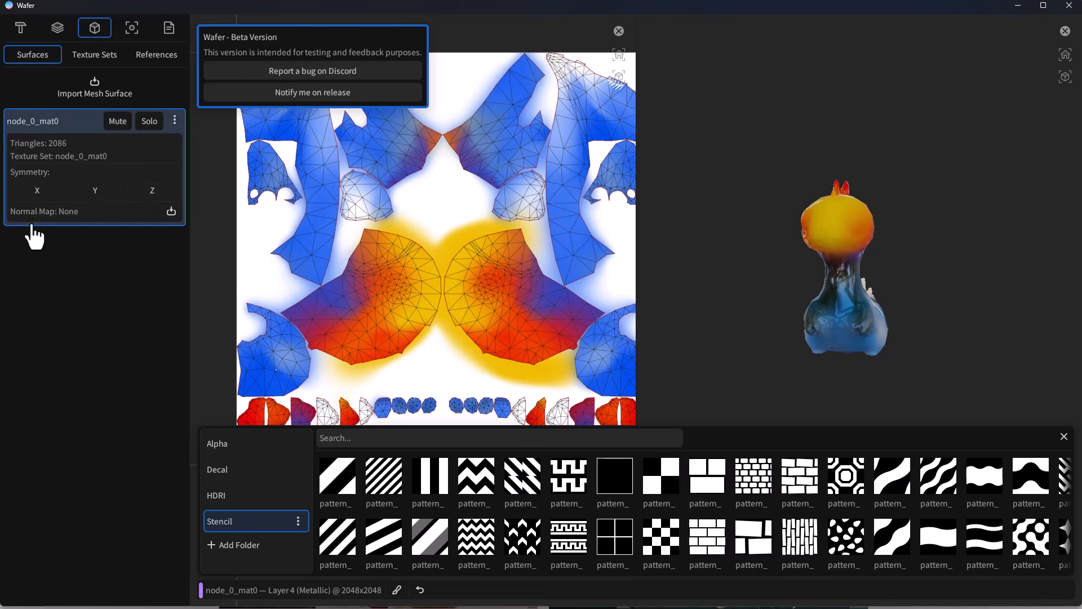
pyautogui.click(171, 213)
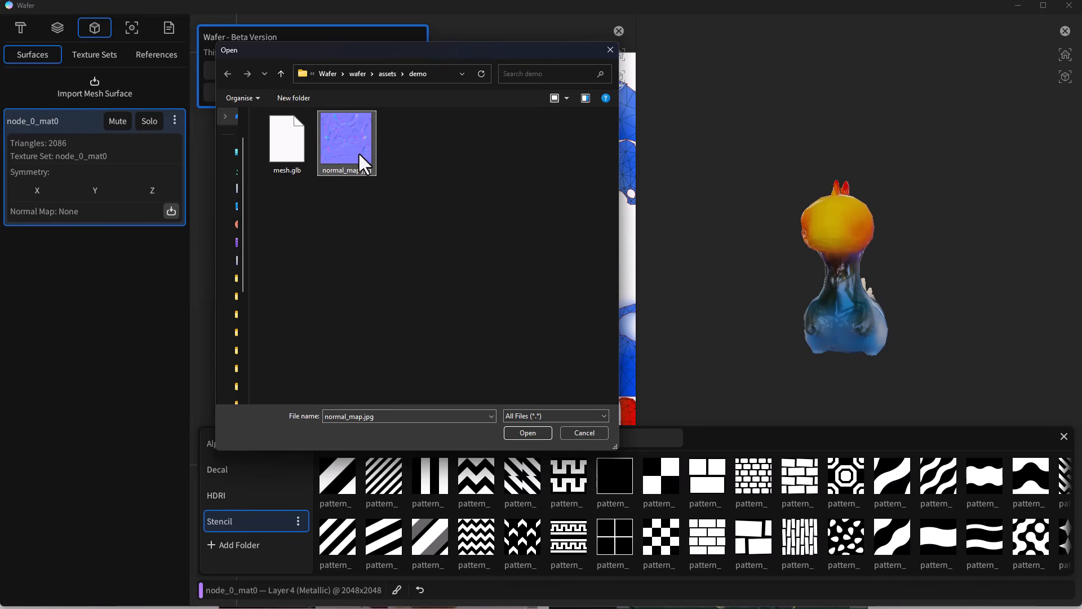
pyautogui.click(534, 432)
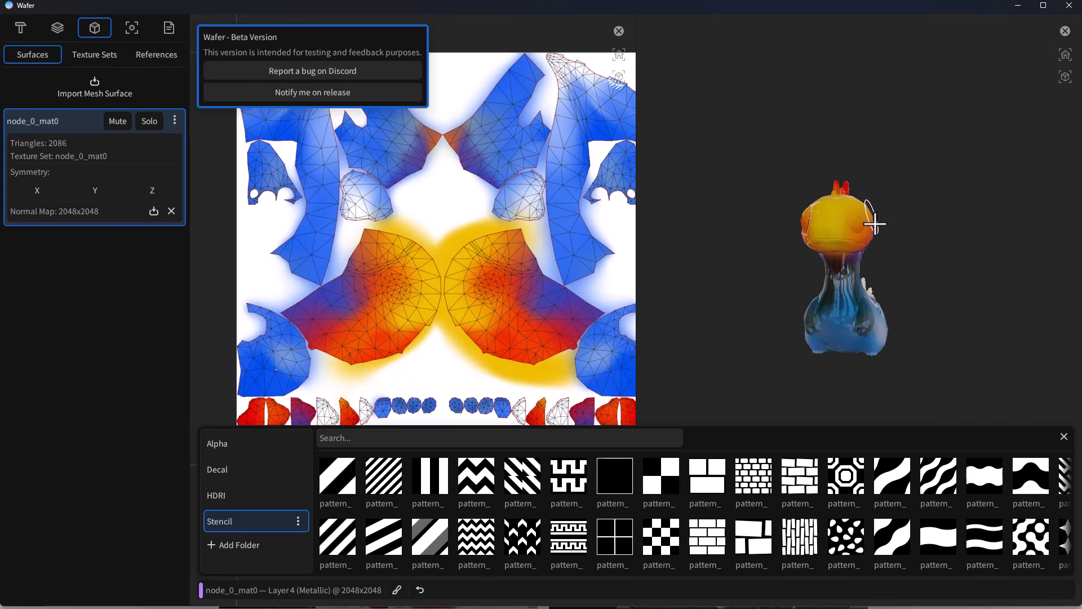
# Examine the normal map detail on the dinosaur's head, neck and body from several angles in the 3D view
pyautogui.keyDown('alt'); pyautogui.moveTo(896, 263); pyautogui.dragTo(1053, 354, button='right'); pyautogui.keyUp('alt')
pyautogui.moveTo(917, 245)
pyautogui.keyDown('alt'); pyautogui.mouseDown()
pyautogui.moveTo(837, 248)
pyautogui.moveTo(855, 295)
pyautogui.mouseUp(); pyautogui.keyUp('alt')
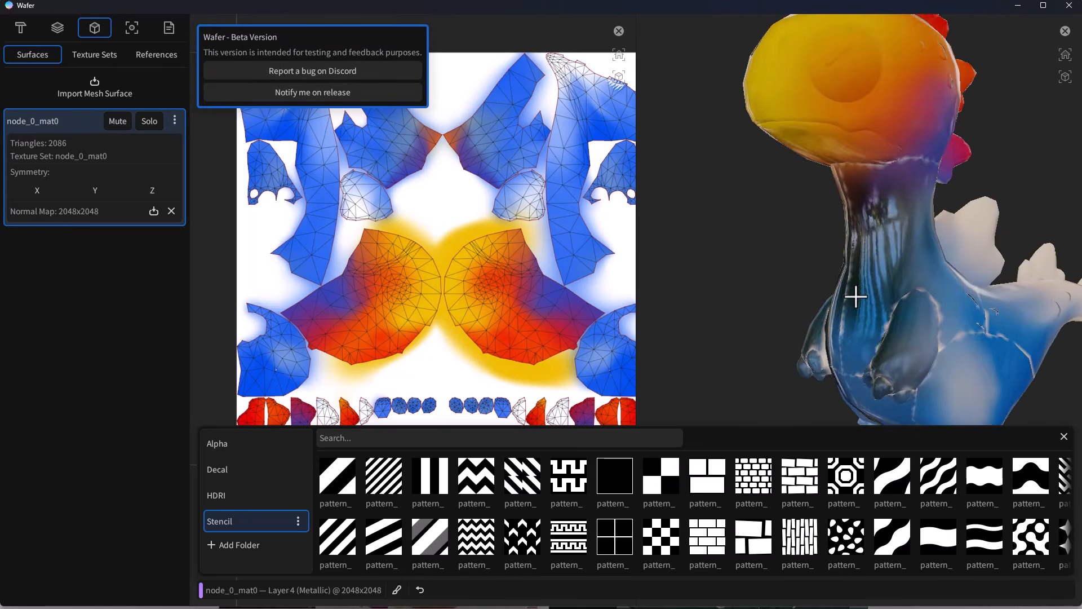
pyautogui.keyDown('alt'); pyautogui.moveTo(856, 295); pyautogui.dragTo(816, 403, button='middle'); pyautogui.keyUp('alt')
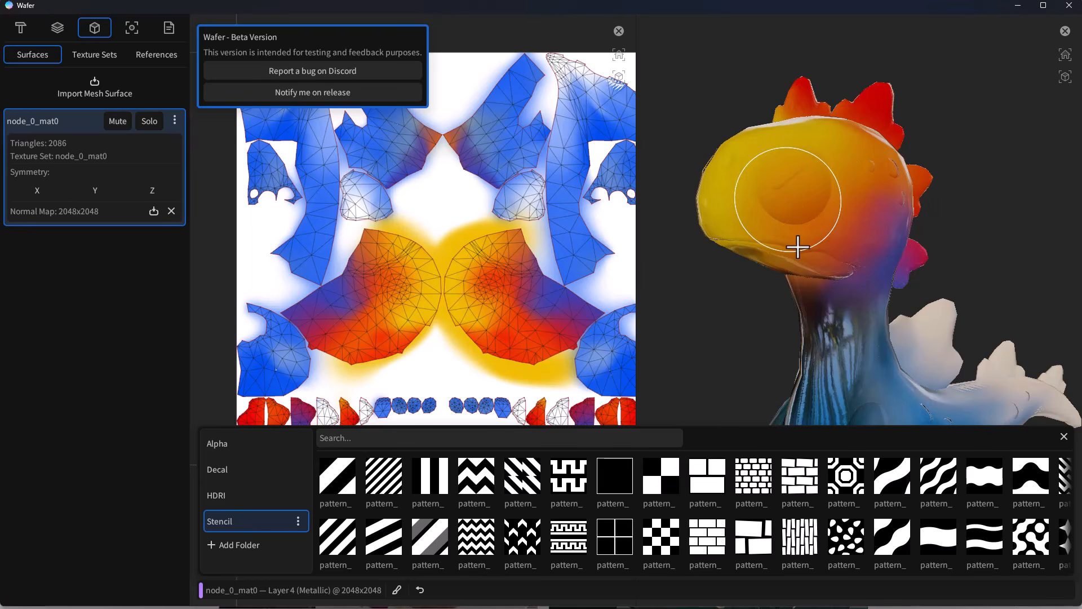
pyautogui.keyDown('alt'); pyautogui.moveTo(759, 311); pyautogui.dragTo(843, 198); pyautogui.keyUp('alt')
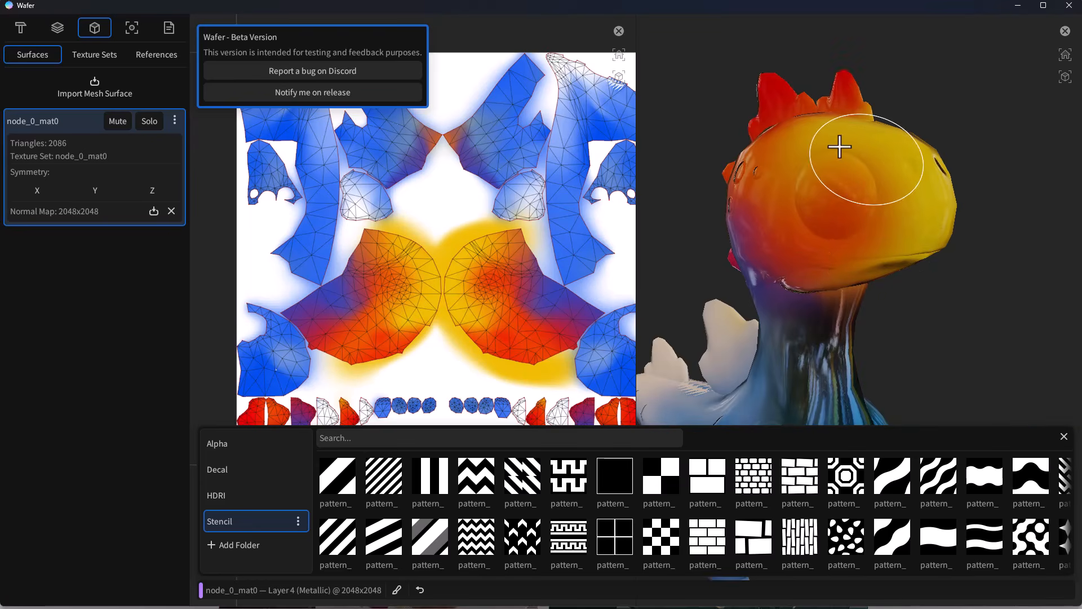
pyautogui.keyDown('alt'); pyautogui.moveTo(793, 251); pyautogui.dragTo(851, 310); pyautogui.keyUp('alt')
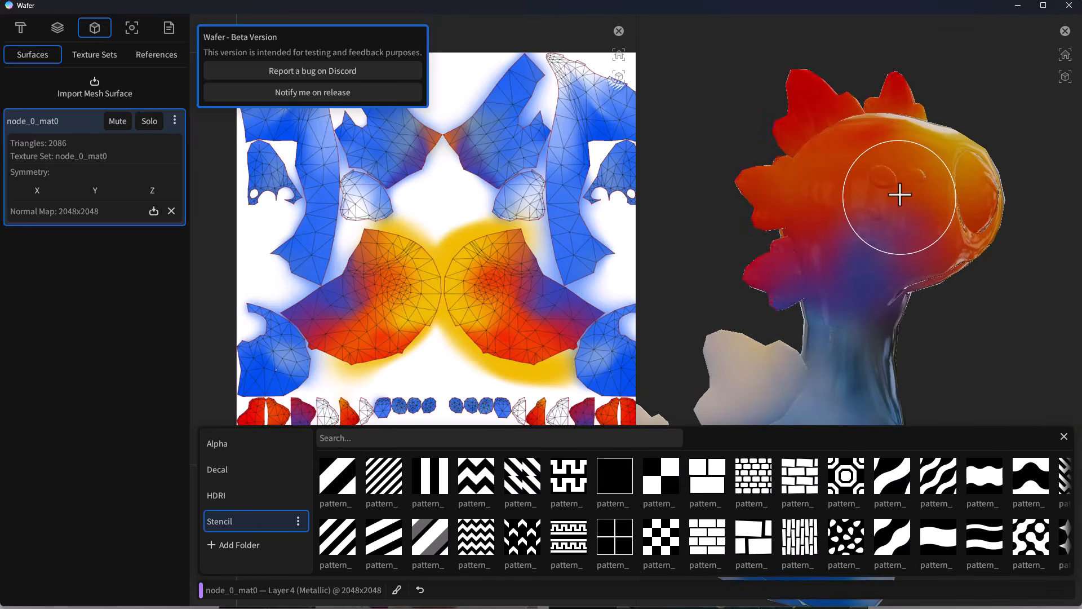
pyautogui.keyDown('alt'); pyautogui.moveTo(942, 261); pyautogui.dragTo(744, 254); pyautogui.keyUp('alt')
pyautogui.scroll(-3, 900, 332)
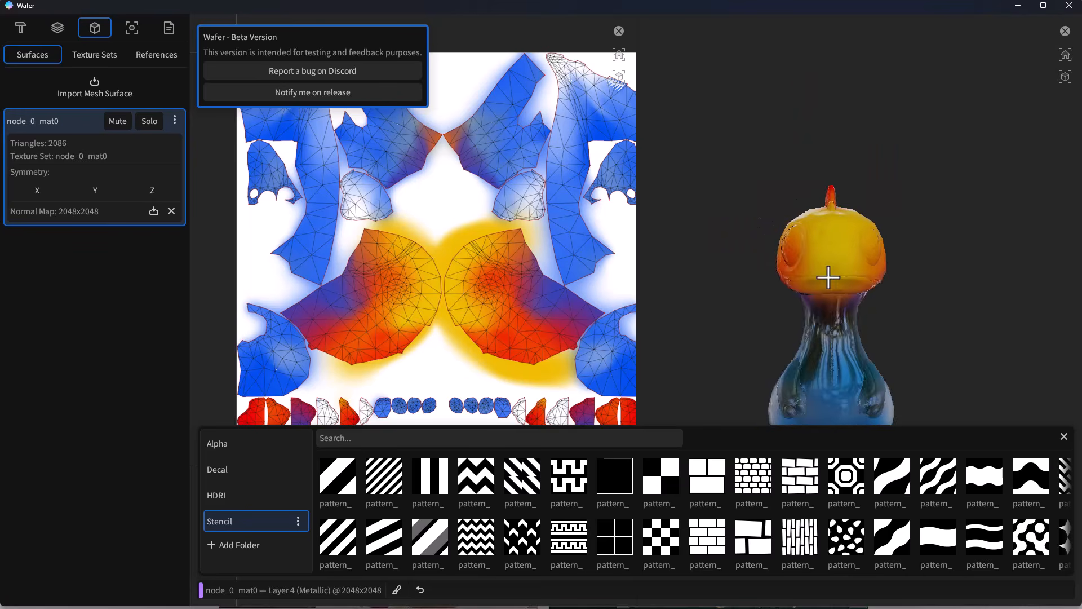
pyautogui.keyDown('alt'); pyautogui.moveTo(894, 316); pyautogui.dragTo(848, 324); pyautogui.keyUp('alt')
pyautogui.moveTo(848, 324); pyautogui.dragTo(869, 278, button='middle')
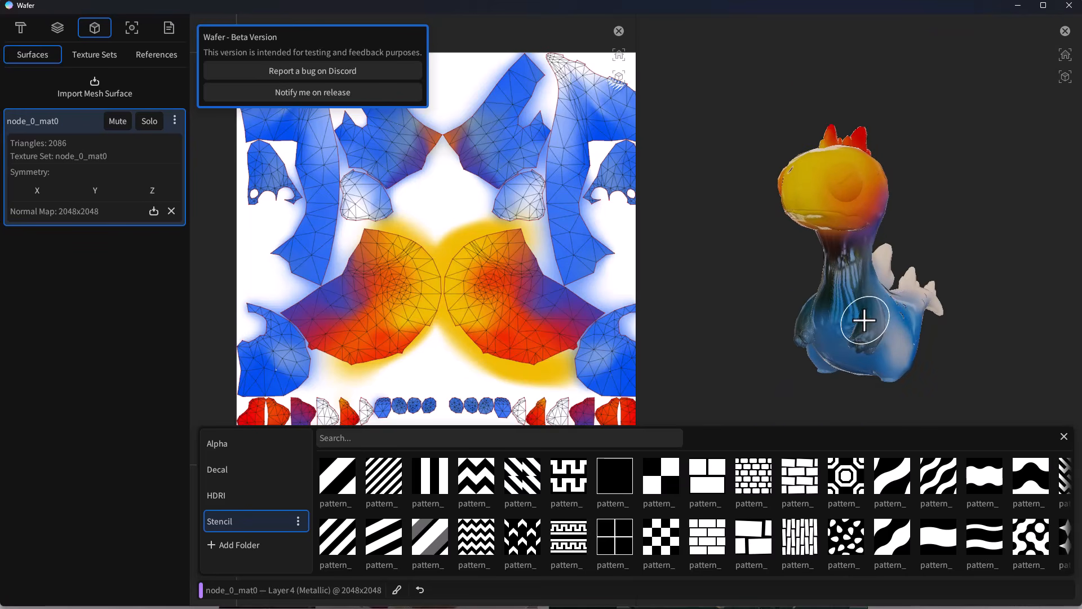
# Try the Environment and Color backgrounds in the 3D view and return it to Default
pyautogui.click(133, 34)
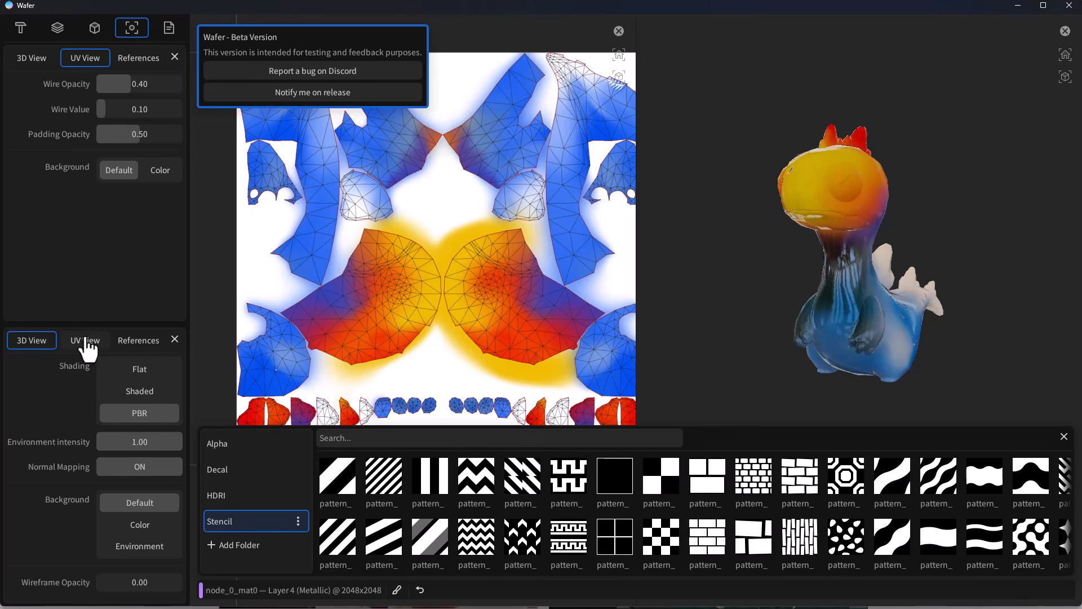
pyautogui.scroll(-3, 85, 340)
pyautogui.click(144, 545)
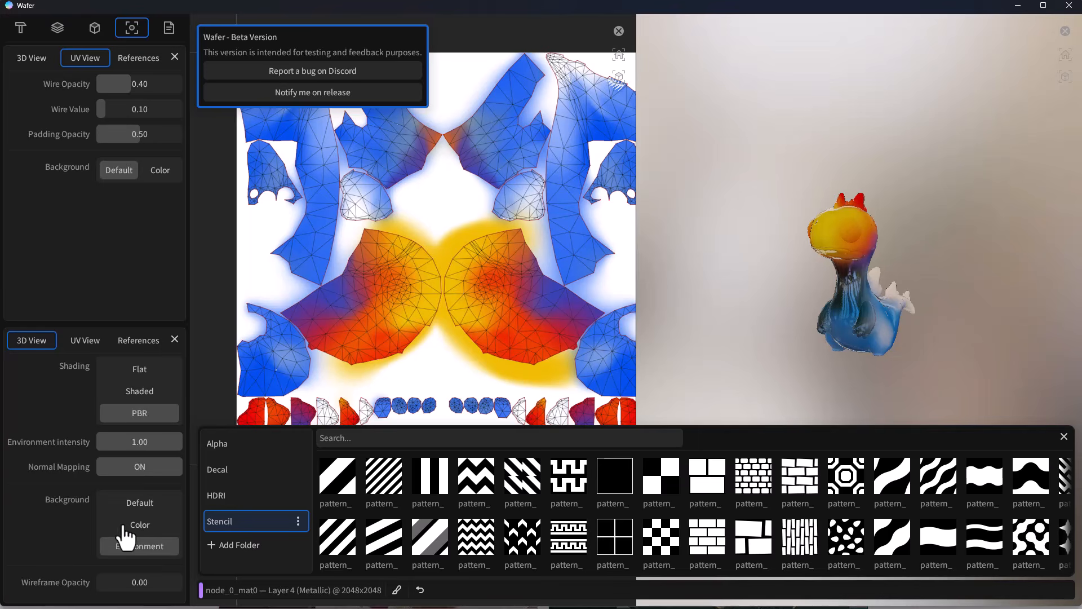
pyautogui.scroll(5, 858, 286)
pyautogui.click(140, 527)
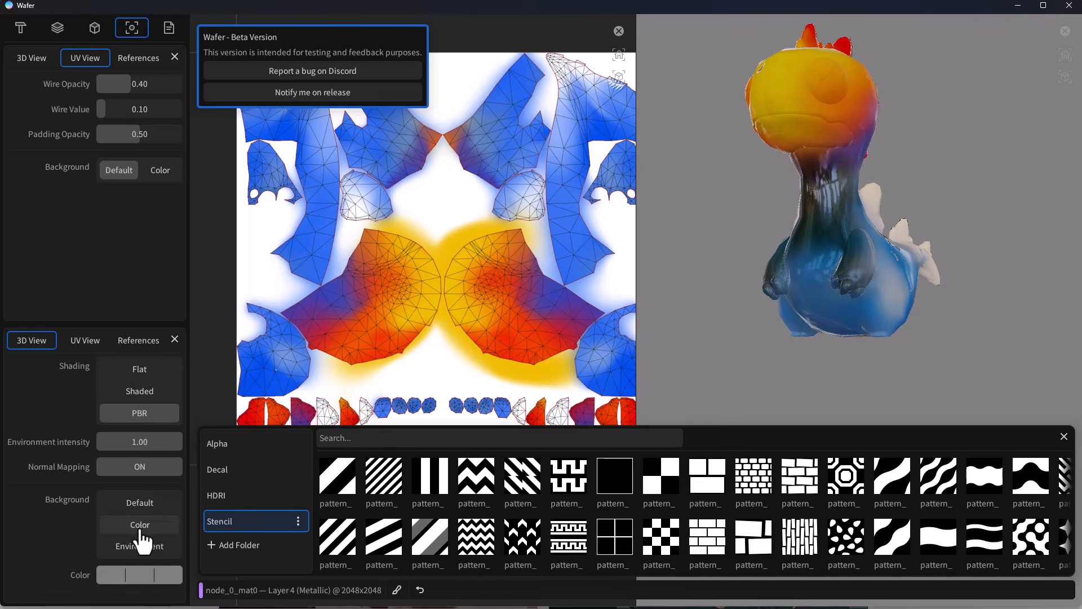
pyautogui.click(146, 502)
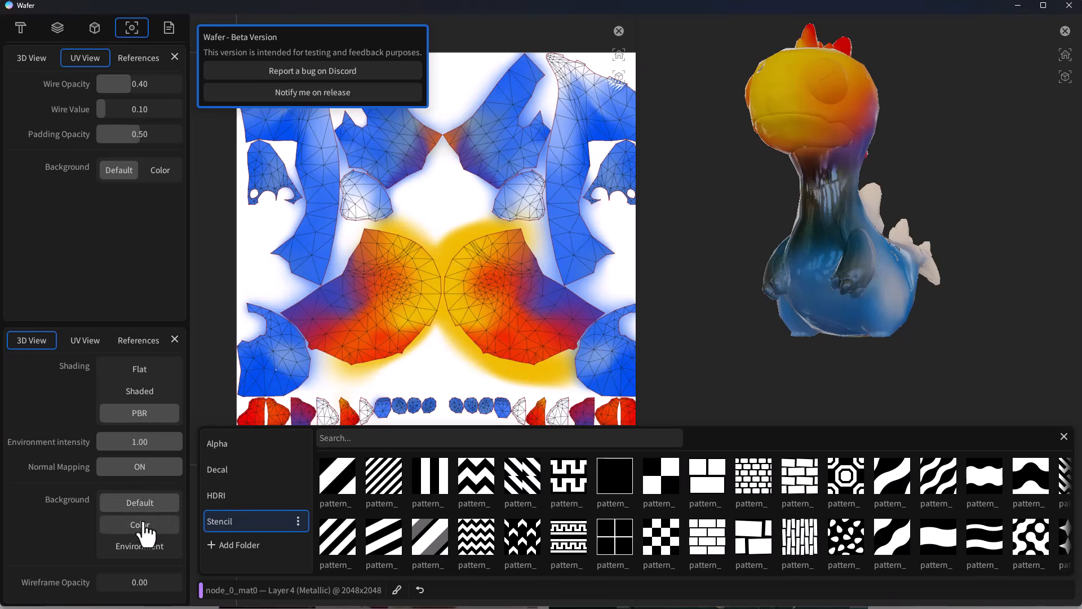
# Give the 3D view a solid background and change its color to a muted red
pyautogui.click(142, 525)
pyautogui.click(132, 576)
pyautogui.moveTo(172, 401); pyautogui.dragTo(185, 406)
pyautogui.click(209, 557)
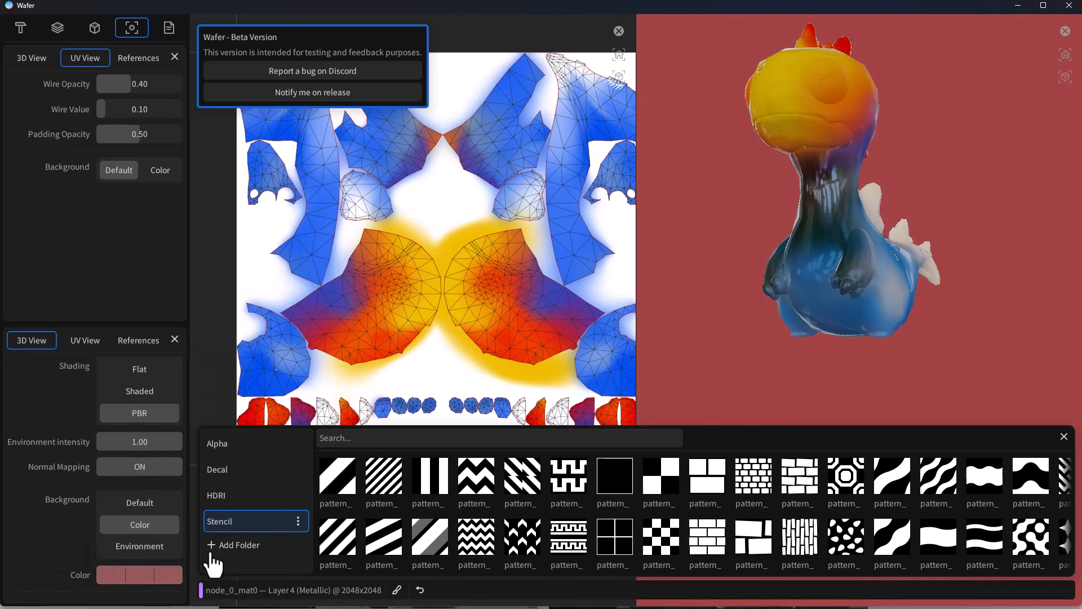
# Set the 3D view's background to Environment and lower the environment intensity to 0.41
pyautogui.click(128, 550)
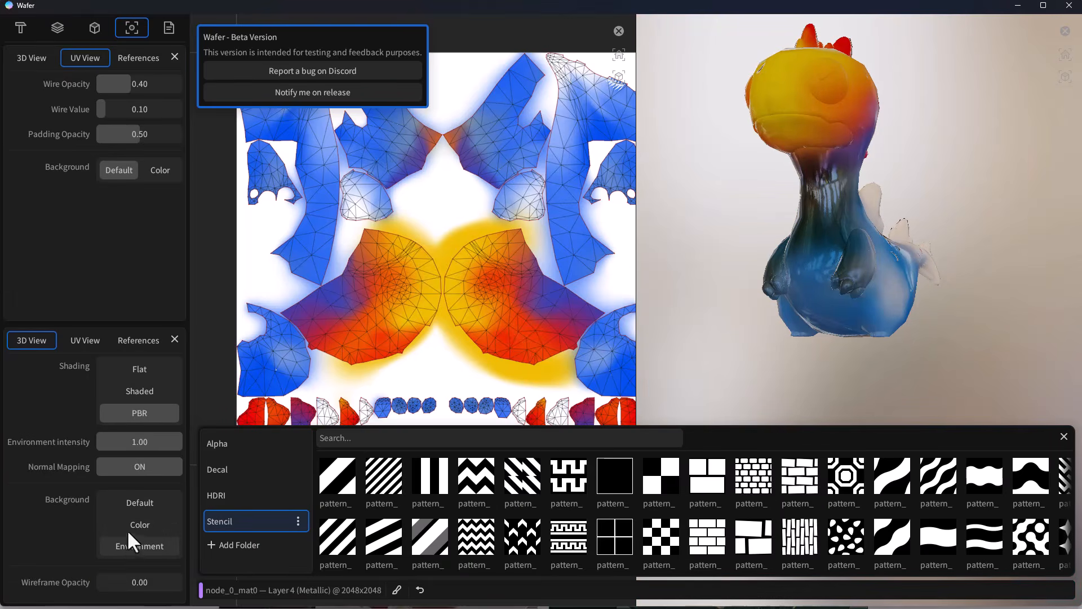
pyautogui.moveTo(132, 441)
pyautogui.mouseDown()
pyautogui.moveTo(83, 442)
pyautogui.moveTo(163, 442)
pyautogui.moveTo(133, 442)
pyautogui.mouseUp()
# Show the HDRI assets and open the folder chooser for adding an asset folder, cancelling it without a selection
pyautogui.click(228, 495)
pyautogui.scroll(-1, 266, 546)
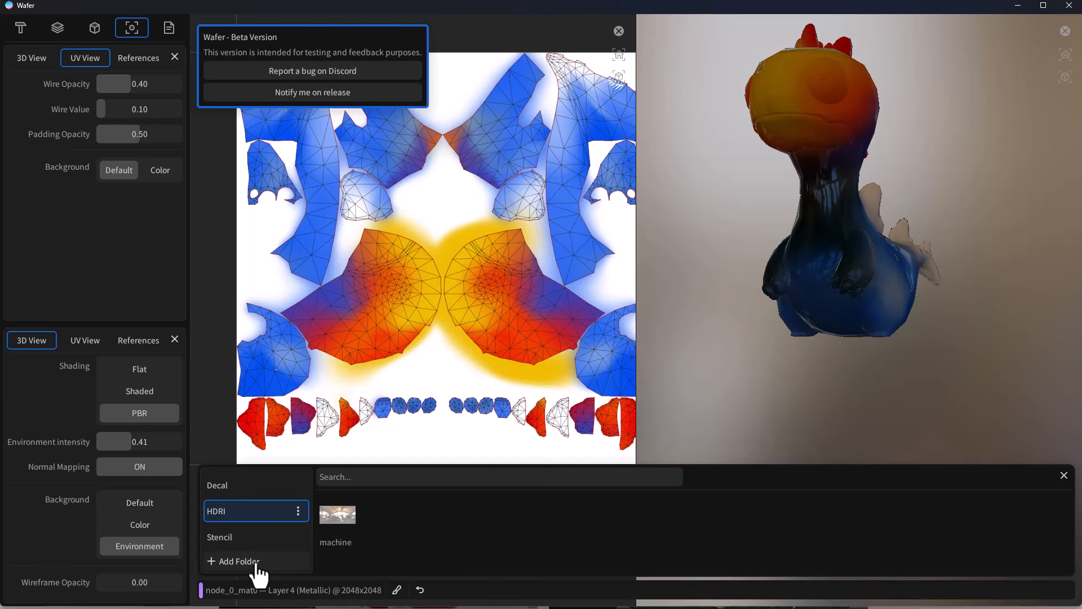
pyautogui.click(257, 563)
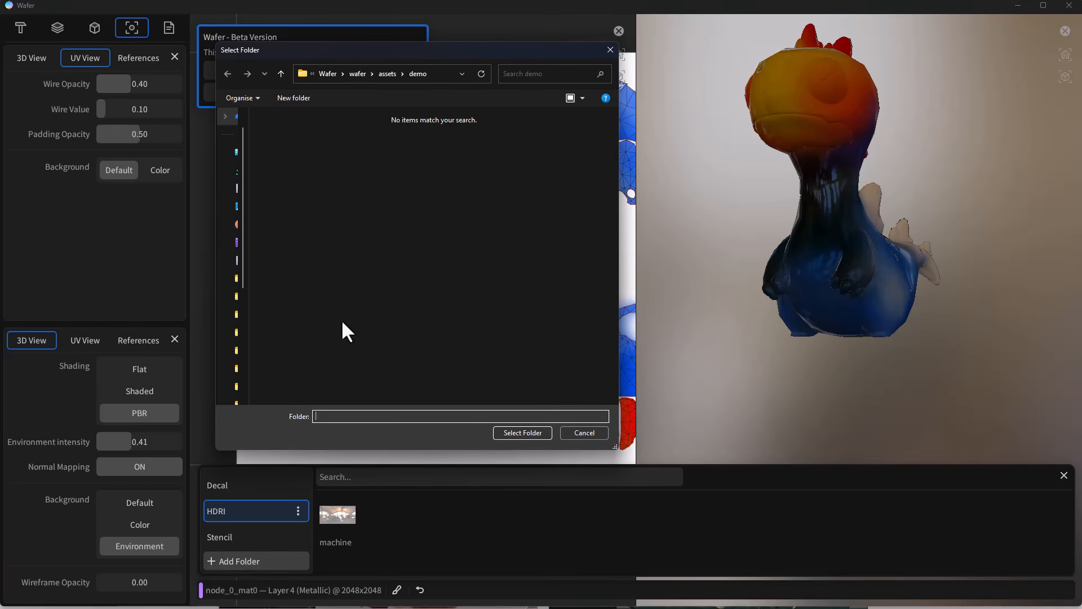
pyautogui.click(592, 429)
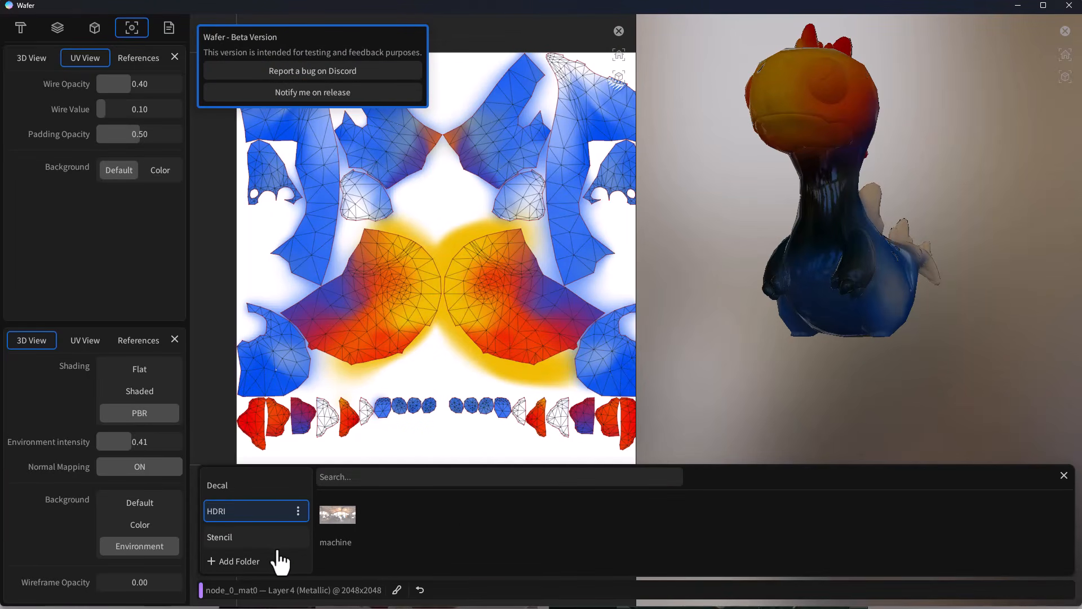
# Try the second viewport as a UV View and a References view, and return it to the 3D View
pyautogui.click(86, 348)
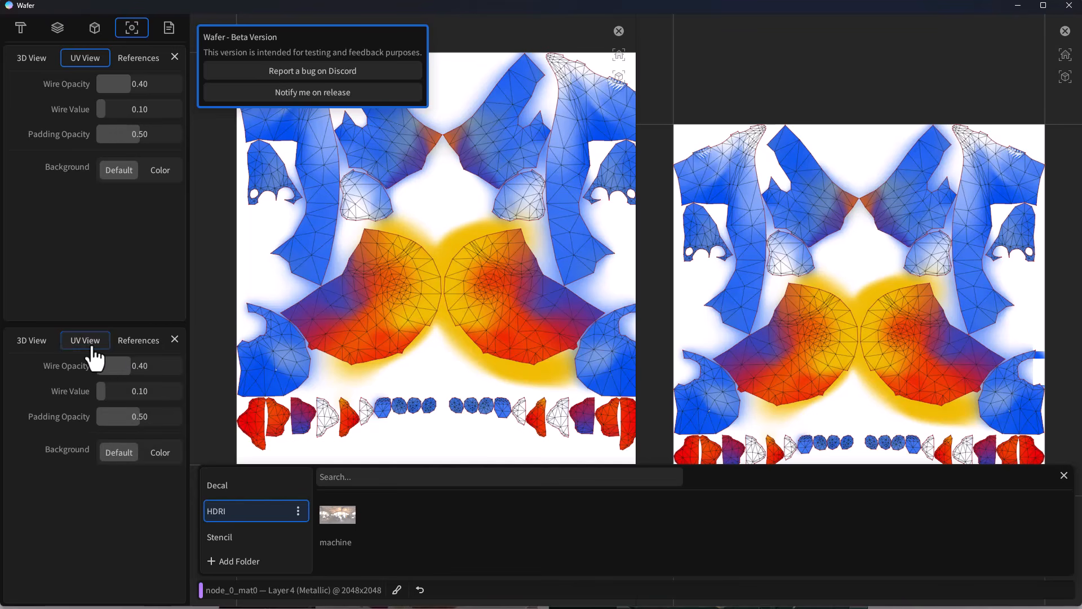
pyautogui.click(127, 347)
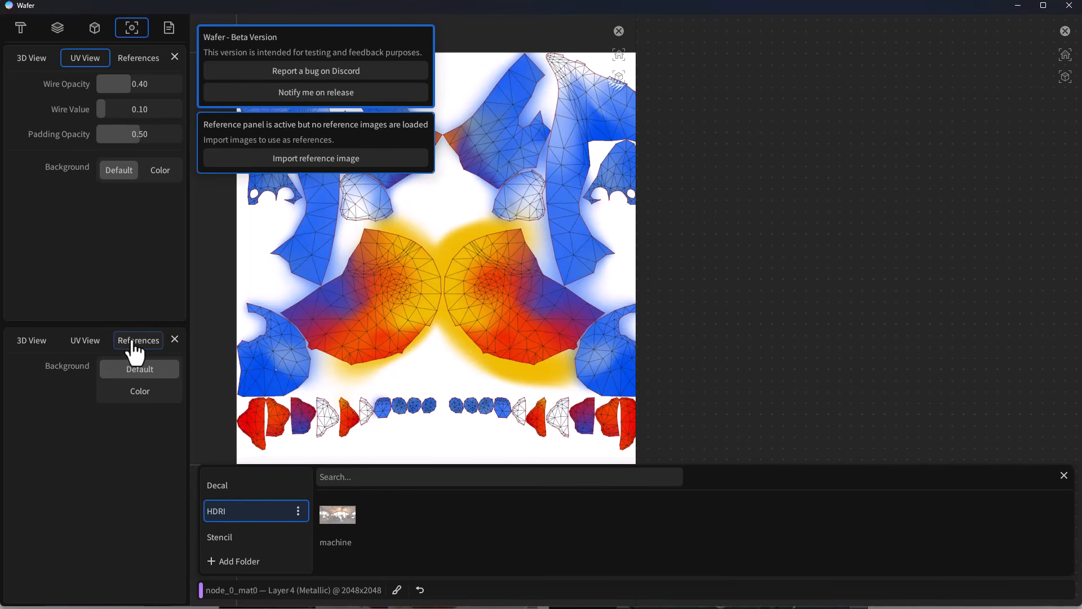
pyautogui.click(31, 341)
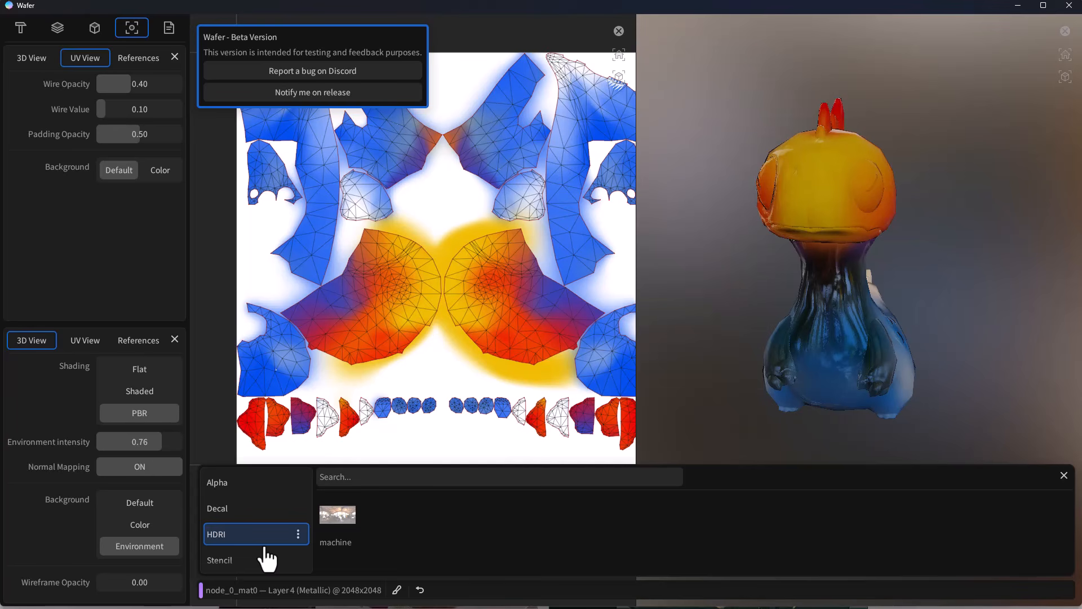
# Browse the Alpha, Decal and Stencil asset folders and return to the Alpha images
pyautogui.click(245, 483)
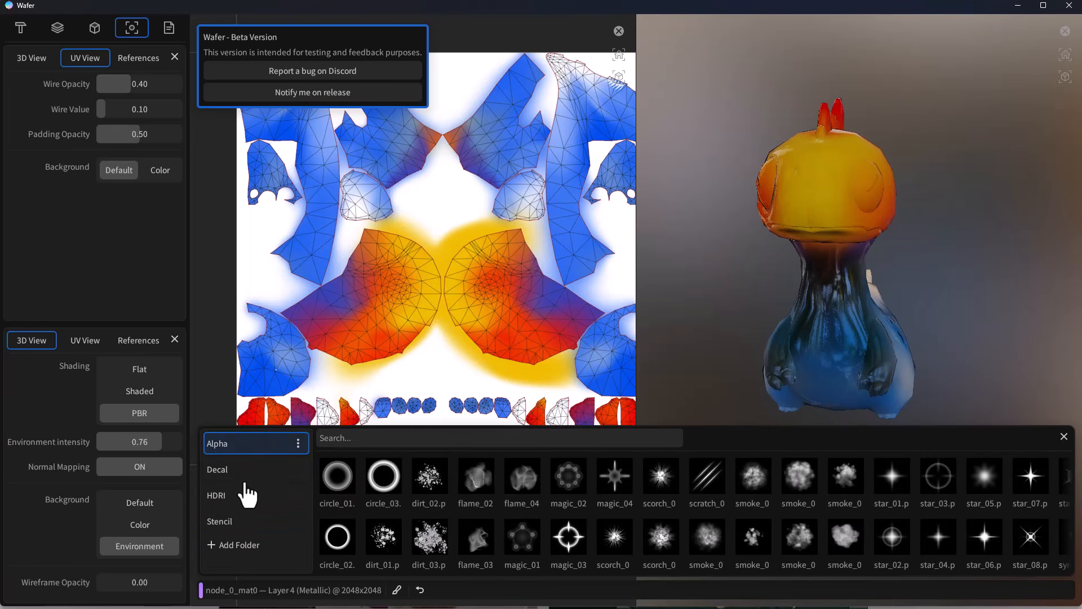
pyautogui.click(238, 471)
pyautogui.click(239, 523)
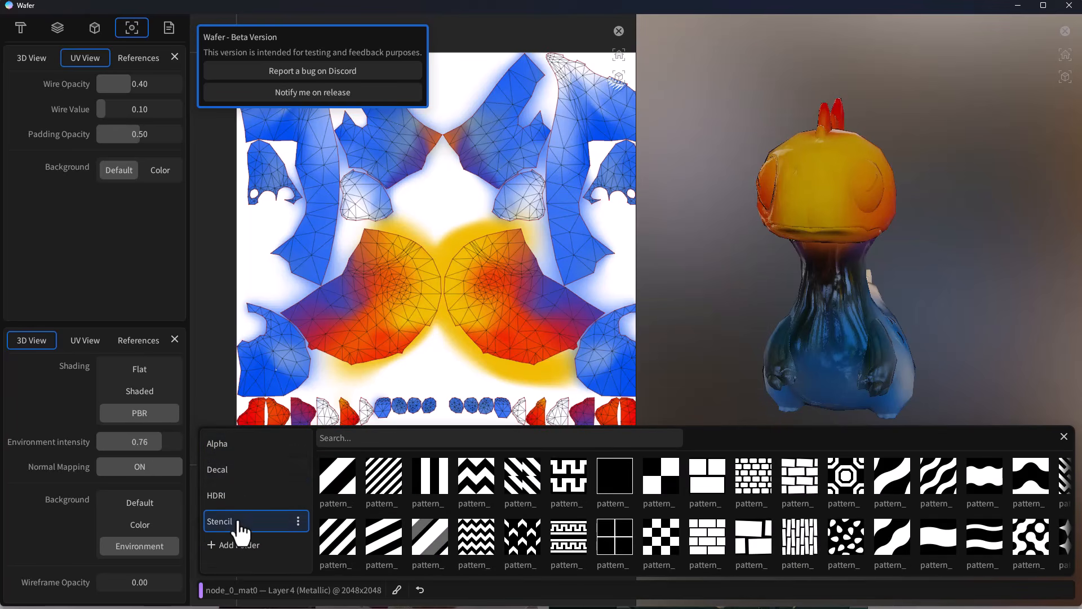
pyautogui.click(225, 447)
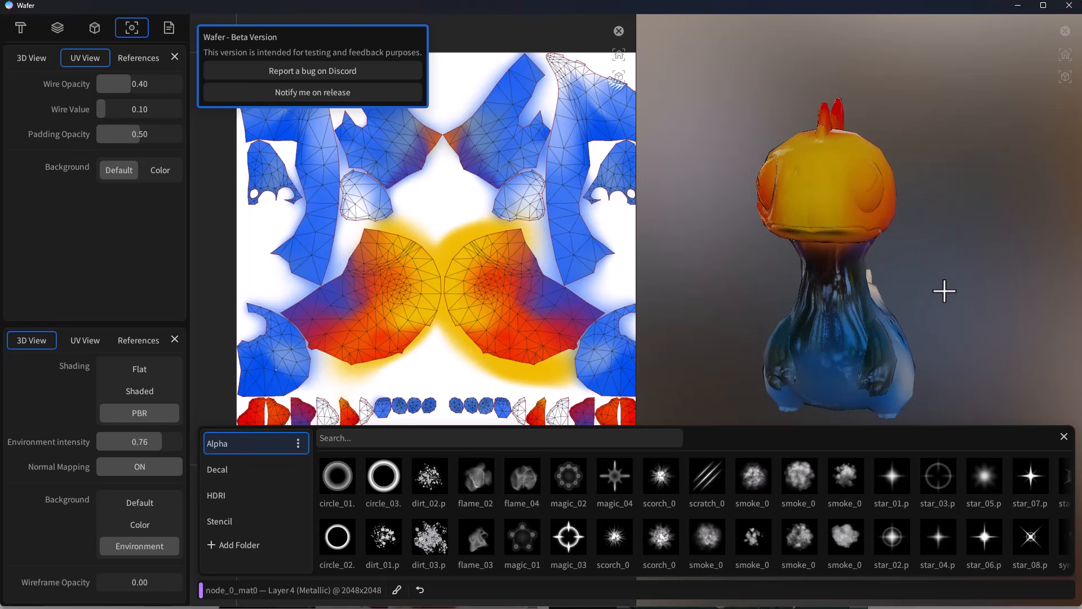
# Examine the side of the dinosaur's head and neck up close in the 3D view
pyautogui.moveTo(945, 290); pyautogui.dragTo(781, 302, button='middle')
pyautogui.scroll(4, 819, 158)
pyautogui.moveTo(783, 251)
pyautogui.keyDown('shift'); pyautogui.mouseDown(button='middle')
pyautogui.moveTo(822, 359)
pyautogui.moveTo(919, 278)
pyautogui.mouseUp(button='middle'); pyautogui.keyUp('shift')
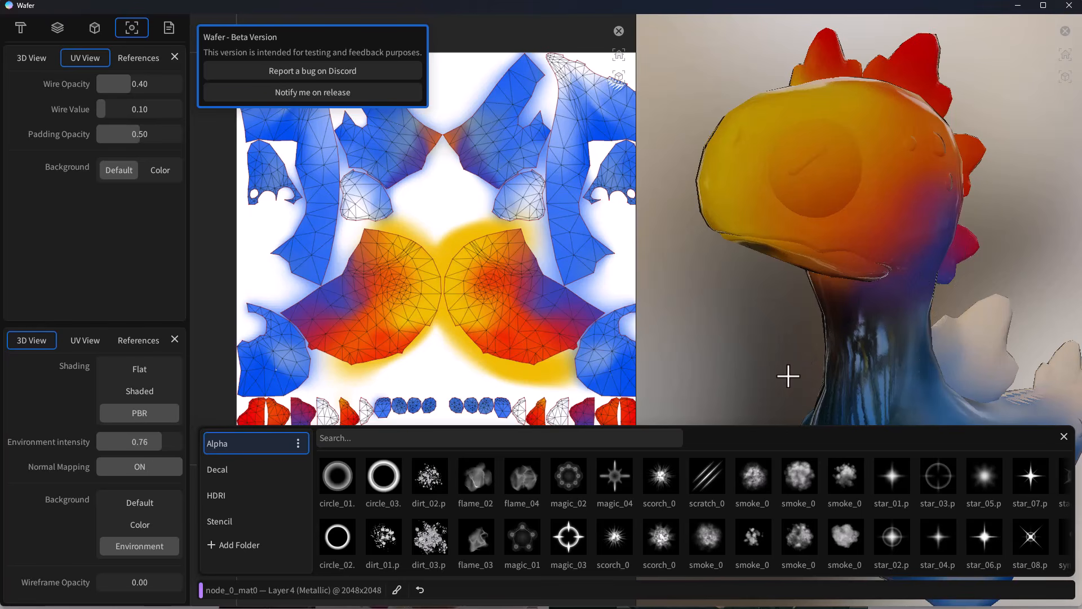
# Hide the Metallic, roughness, Layer 3 and Layer 2 layers so only Layer 1 stays visible
pyautogui.click(57, 28)
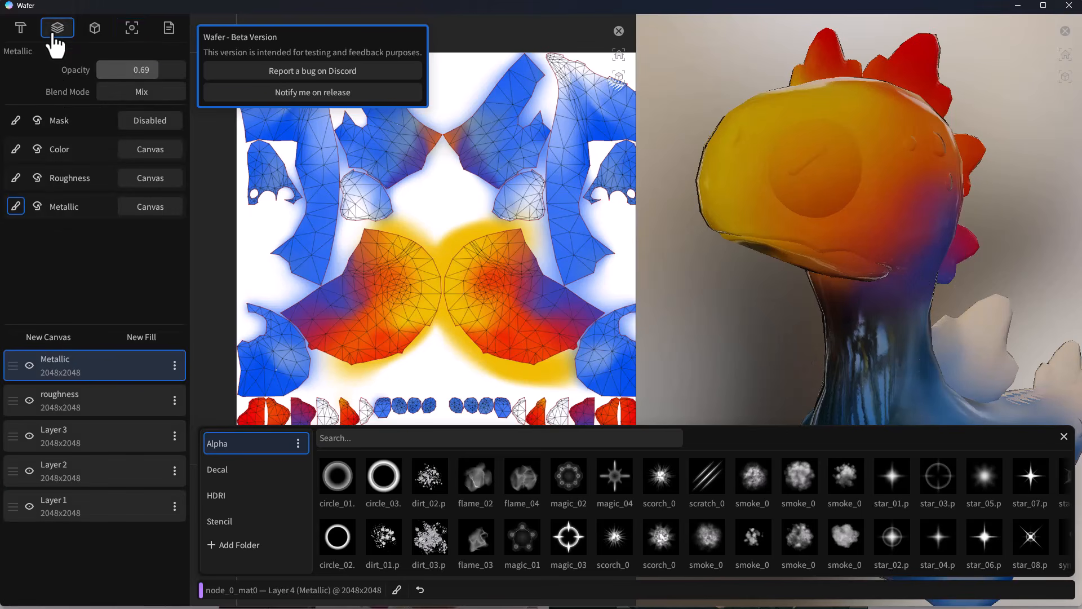
pyautogui.click(29, 366)
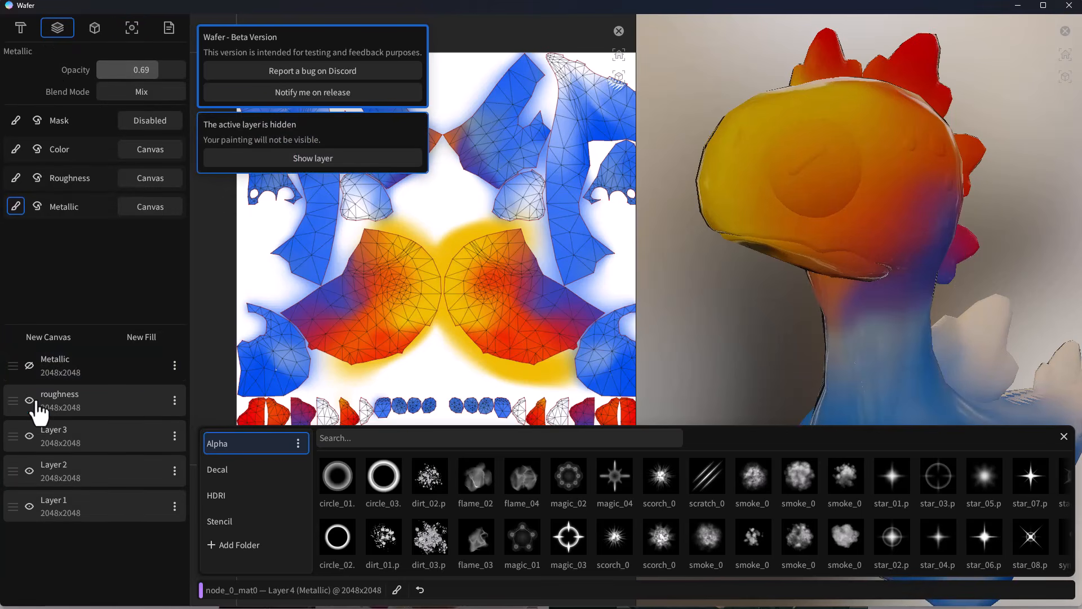
pyautogui.click(30, 401)
pyautogui.click(29, 436)
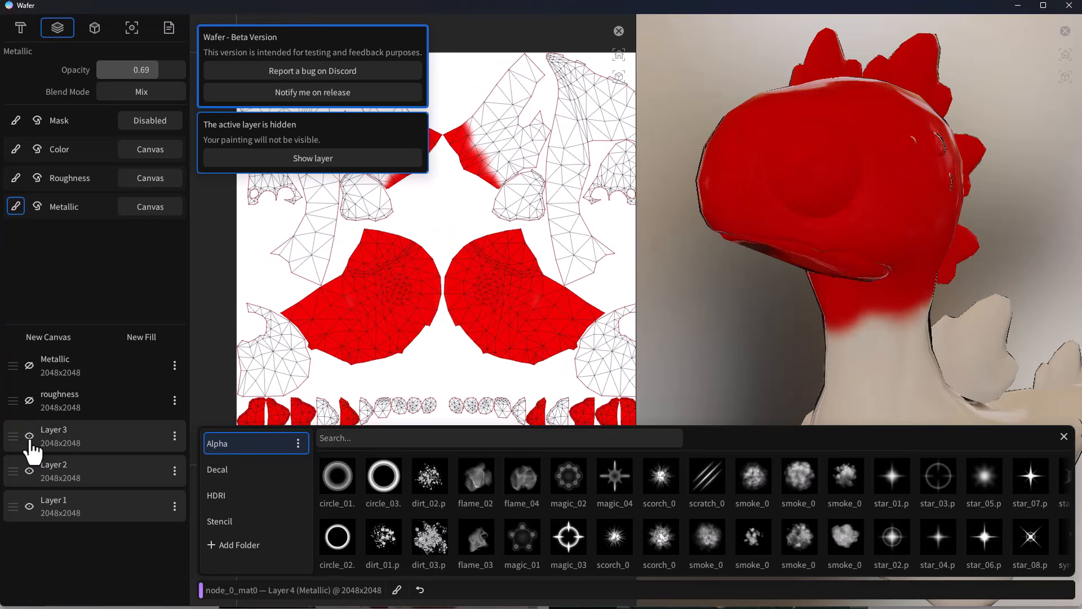
pyautogui.click(30, 473)
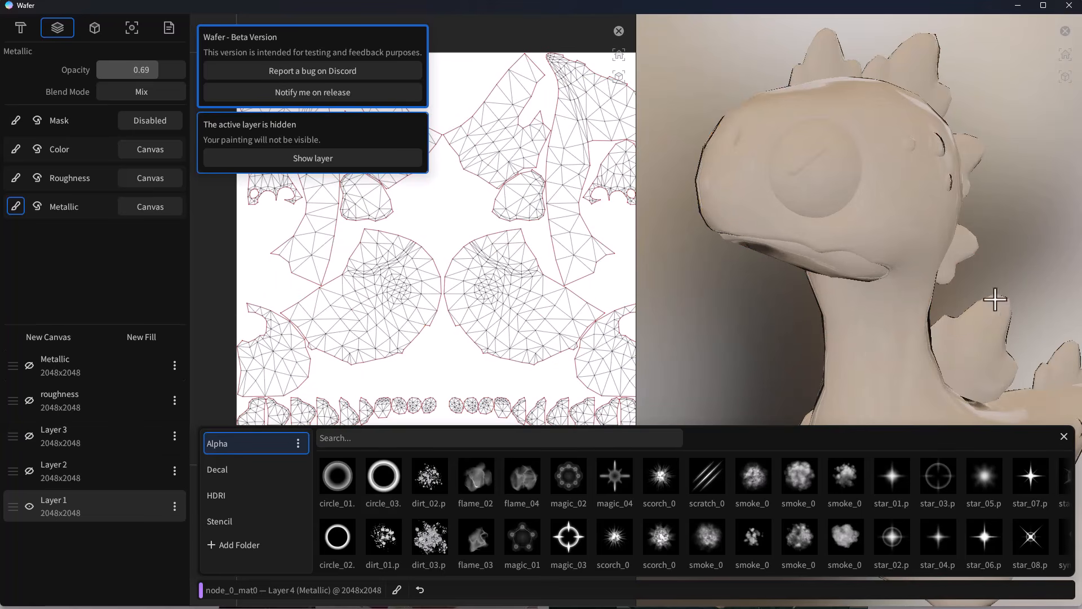
# Add a new canvas layer on top of the stack and select the Hard brush preset
pyautogui.scroll(-3, 995, 300)
pyautogui.moveTo(995, 300); pyautogui.dragTo(975, 237, button='middle')
pyautogui.scroll(-2, 964, 214)
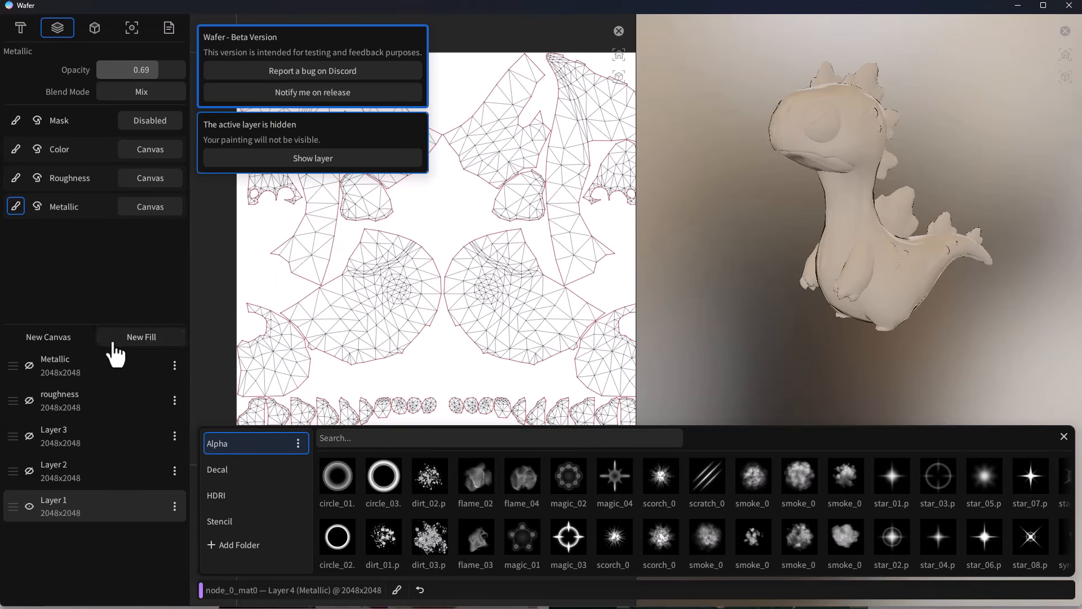
pyautogui.click(54, 339)
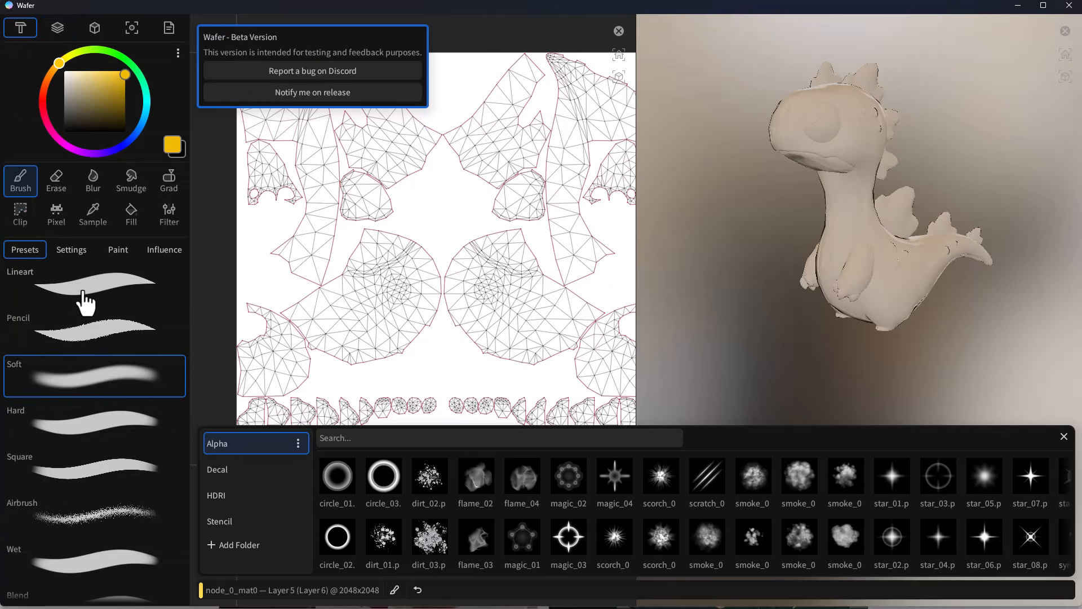
pyautogui.click(86, 299)
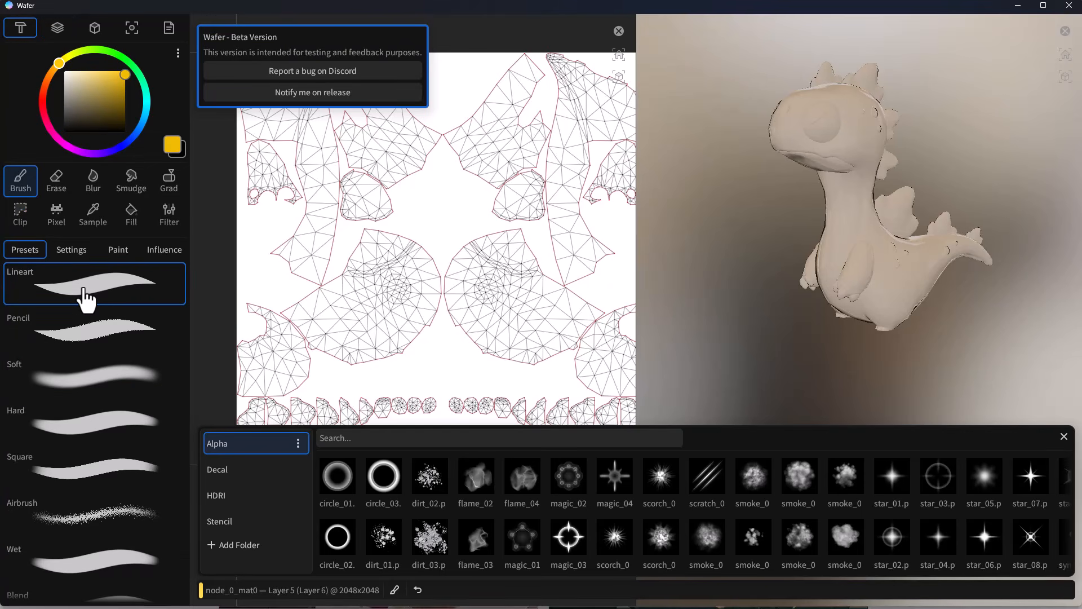
pyautogui.click(101, 433)
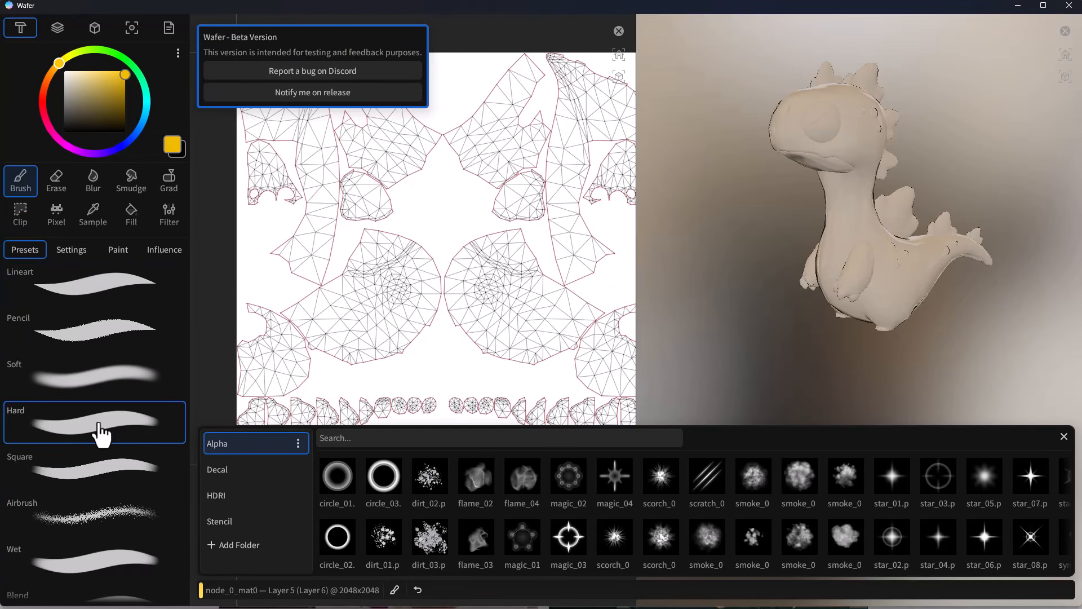
# Set magic_03 as the brush alpha and stamp it once in yellow on the side of the dinosaur's neck
pyautogui.rightClick(569, 553)
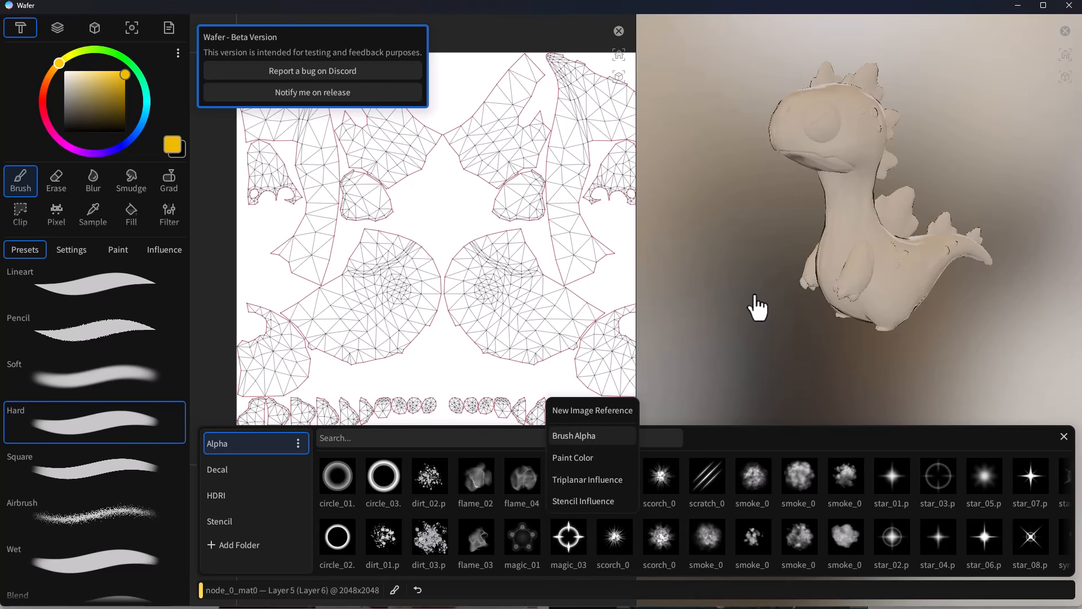
pyautogui.scroll(5, 858, 198)
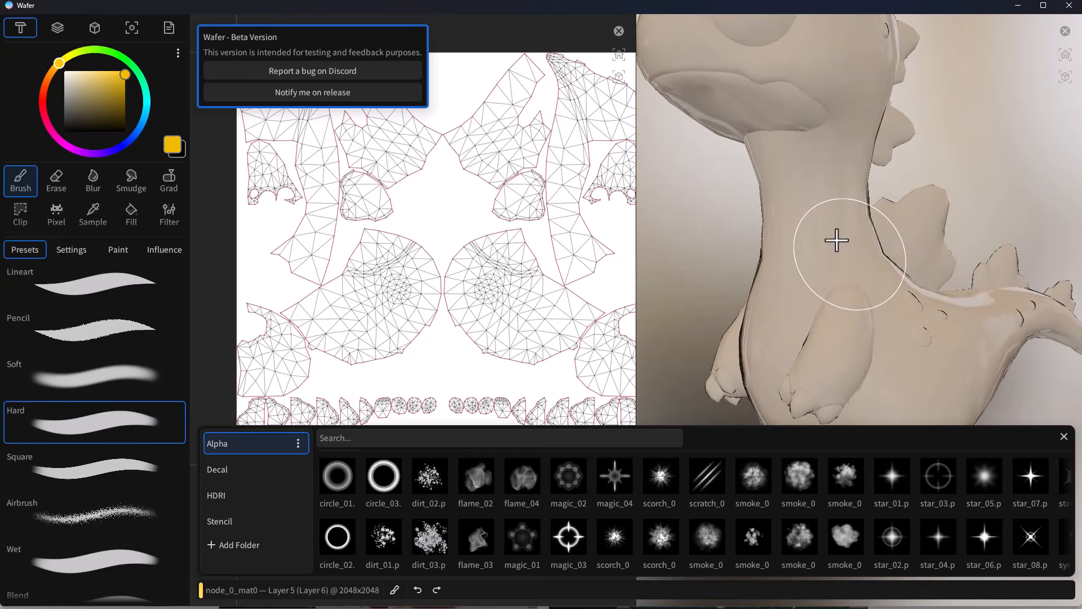
pyautogui.click(817, 228)
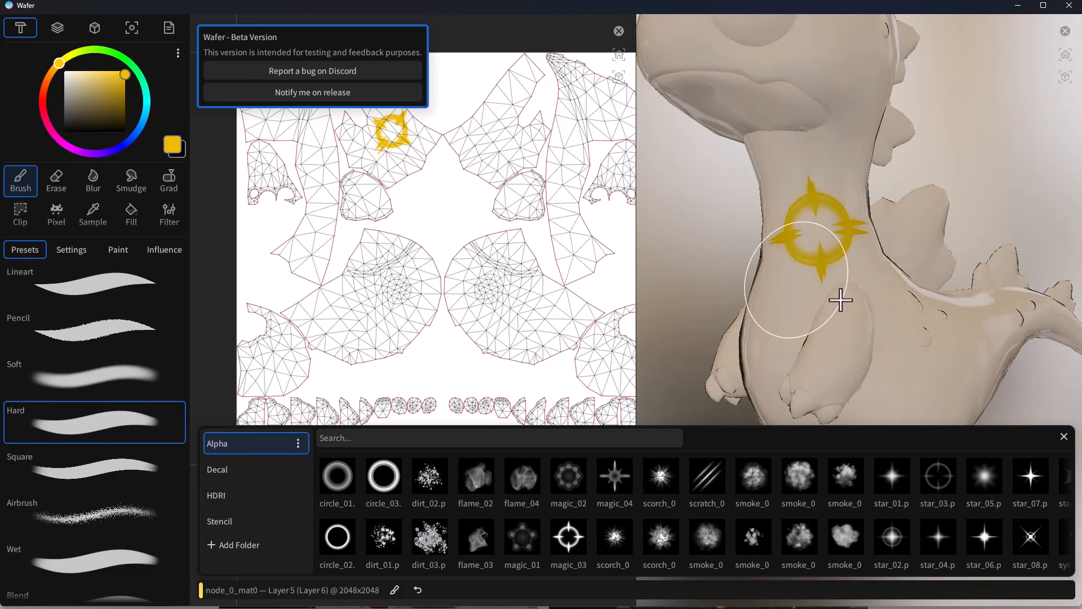
# Change the paint color to red and stamp the alpha once on the front of the dinosaur's chest
pyautogui.scroll(-3, 846, 298)
pyautogui.moveTo(839, 314); pyautogui.dragTo(886, 317, button='middle')
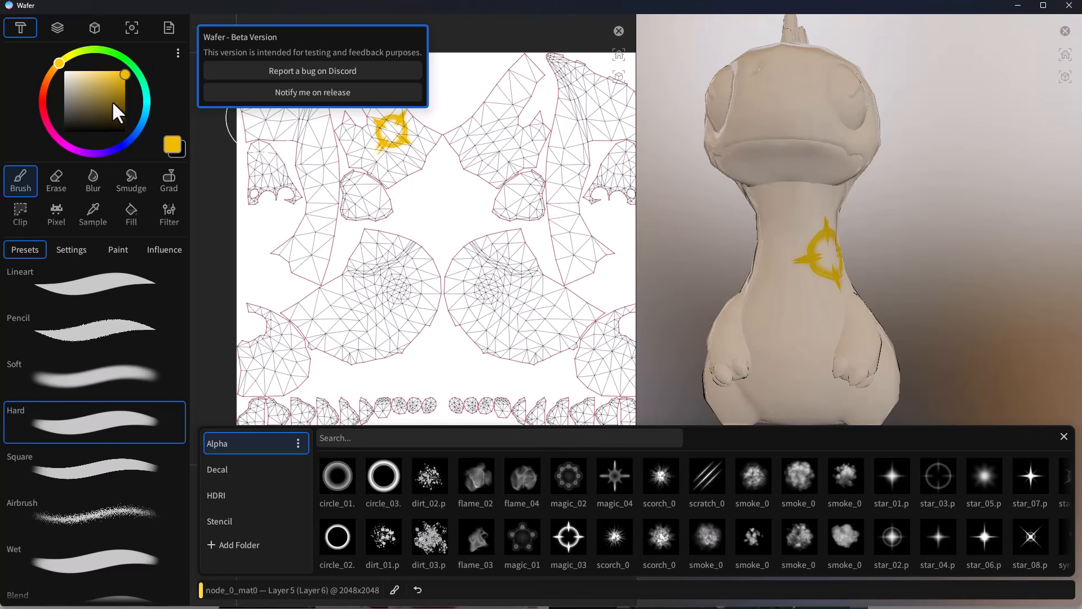
pyautogui.click(42, 106)
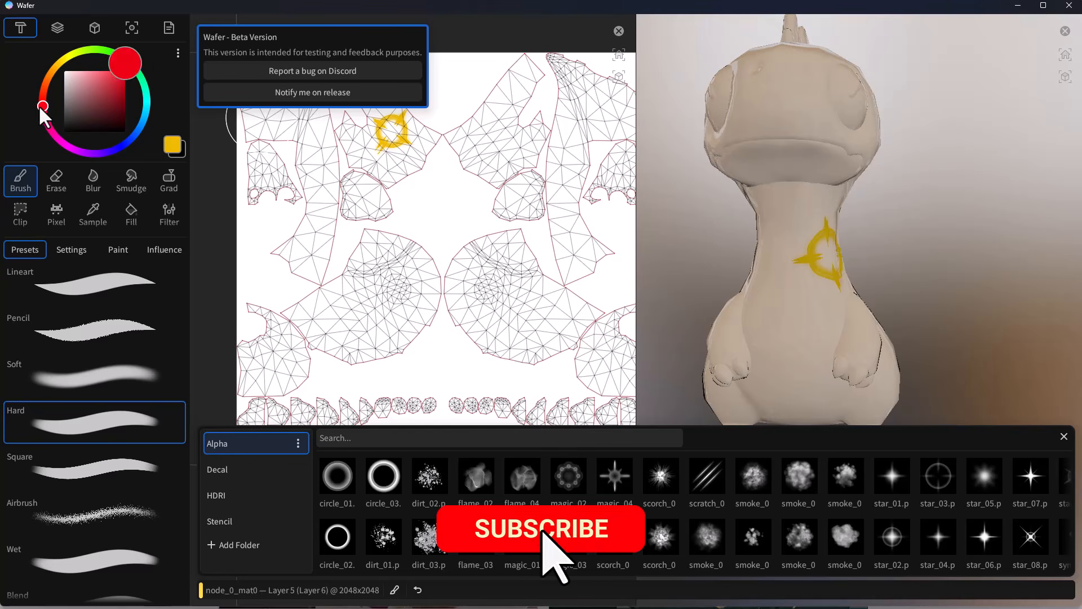
pyautogui.moveTo(788, 314); pyautogui.dragTo(808, 309, button='middle')
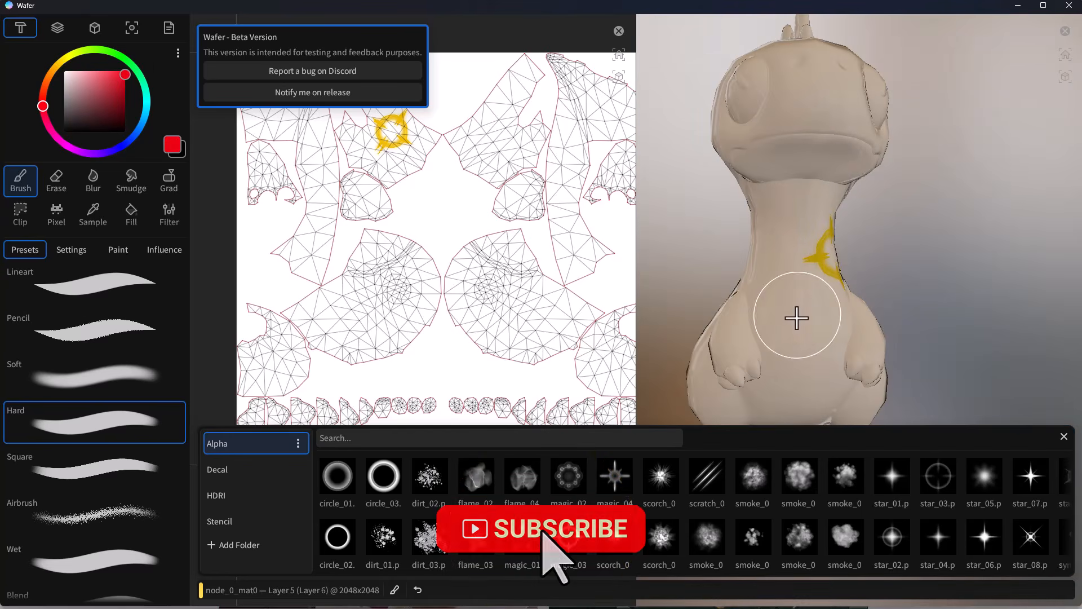
pyautogui.click(785, 311)
# Try stamping the alpha in blue on the other side of the dinosaur's neck, undoing each stamp
pyautogui.moveTo(947, 259); pyautogui.dragTo(1044, 259, button='middle')
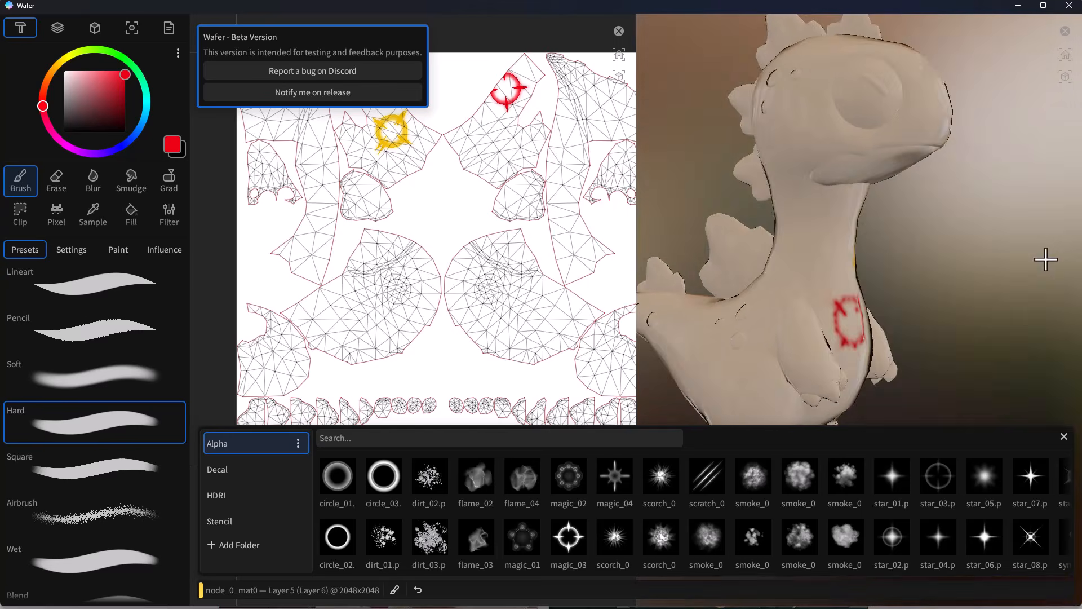
pyautogui.click(123, 144)
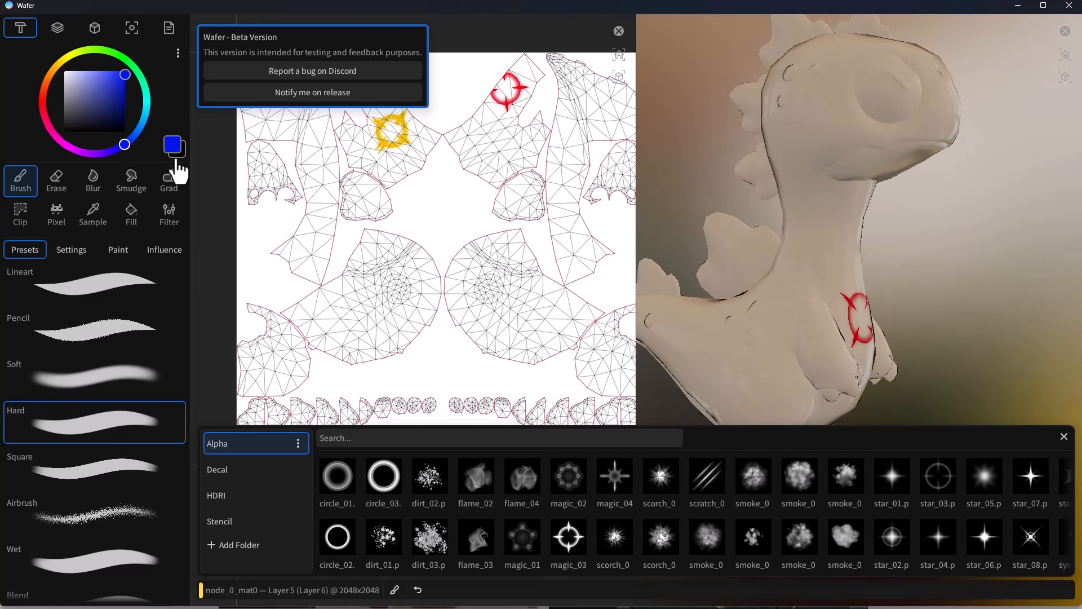
pyautogui.click(818, 226)
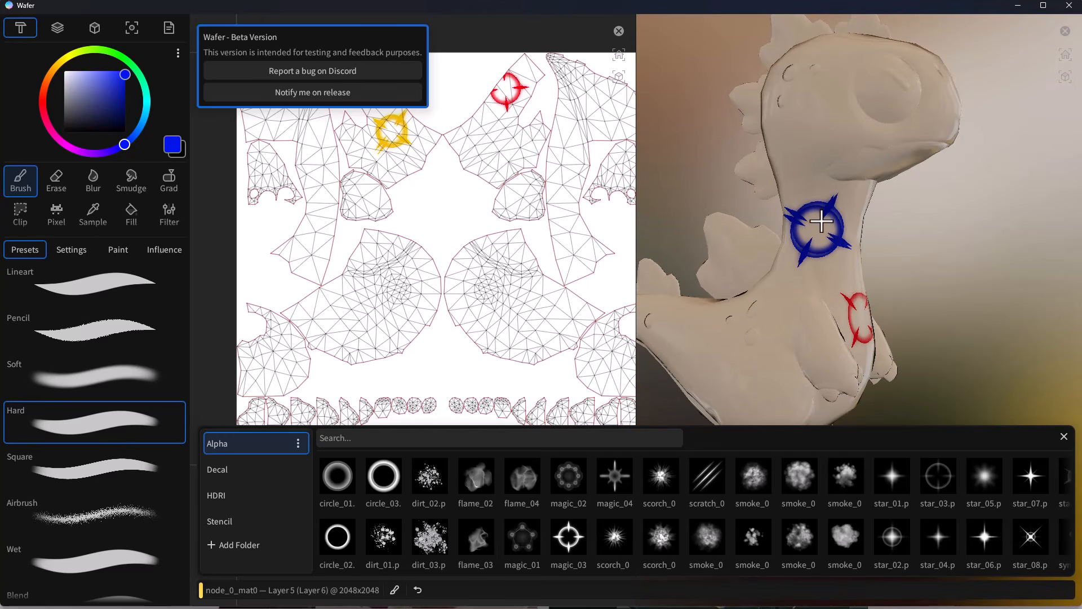
pyautogui.hotkey('ctrl', 'z')
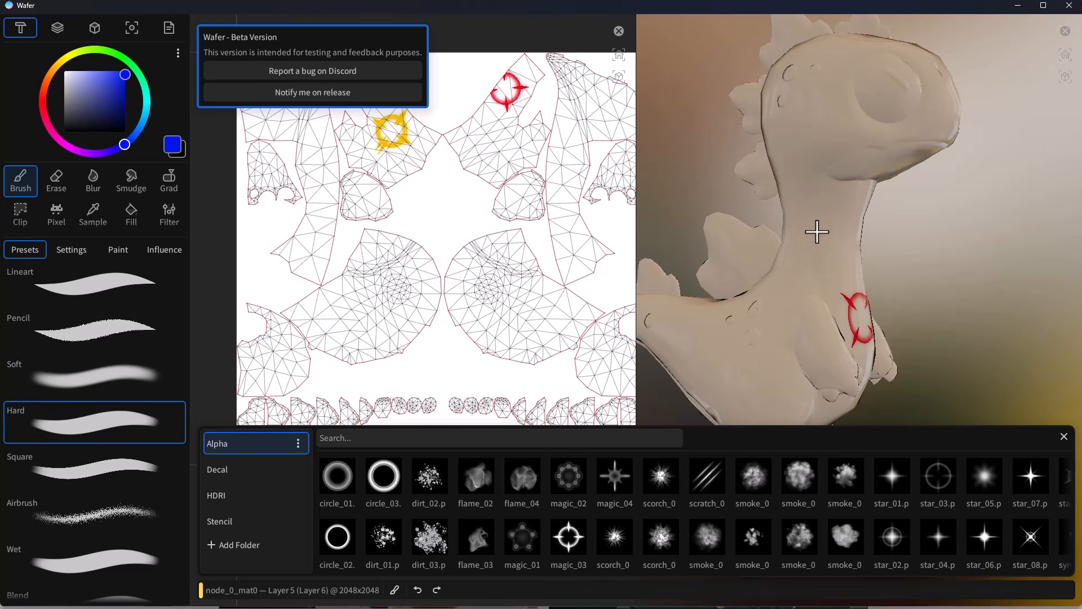
pyautogui.click(819, 238)
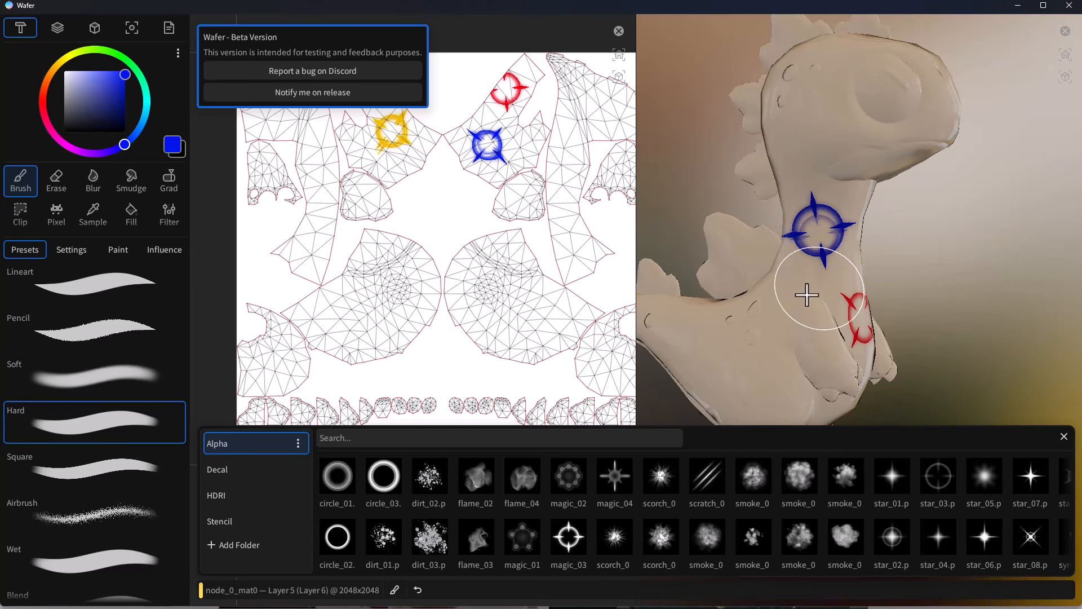
pyautogui.hotkey('ctrl', 'z')
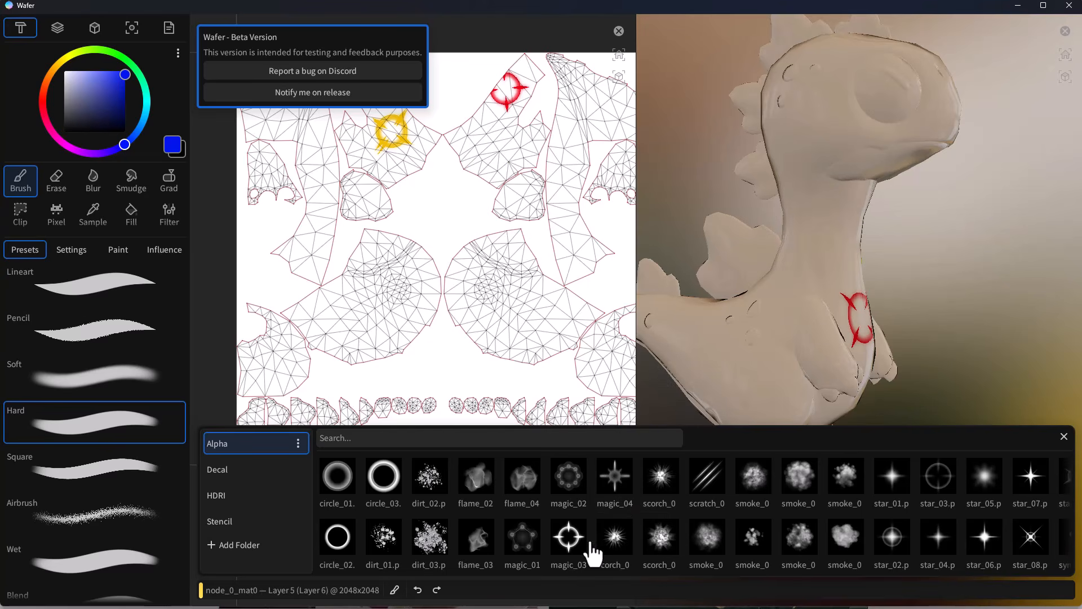
# Set the magic_03 image as the paint color and paint strokes over the dinosaur's neck, jaw, chest and arm
pyautogui.rightClick(578, 555)
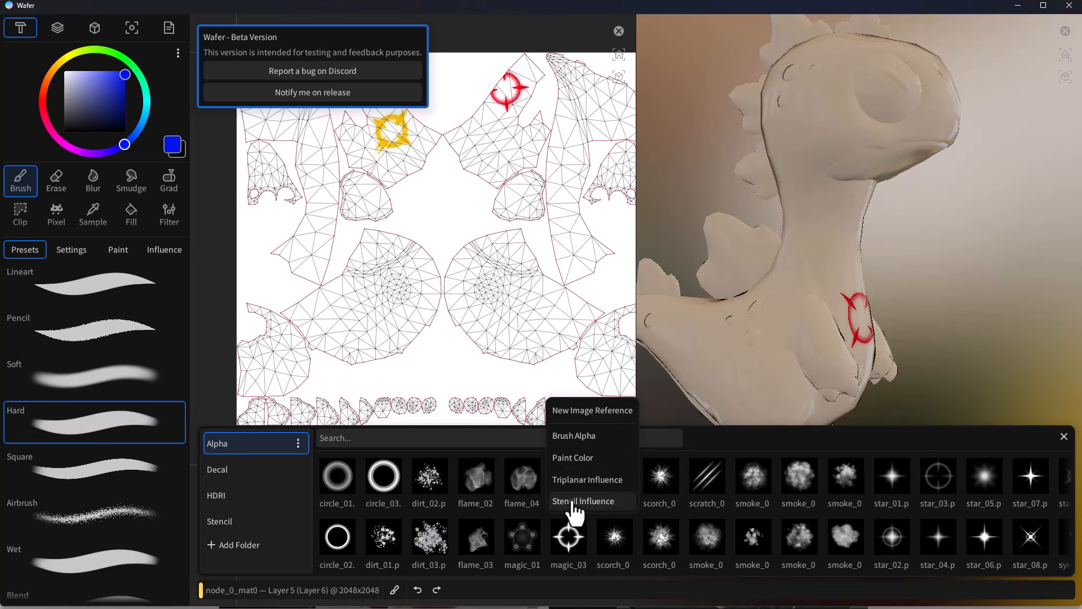
pyautogui.click(584, 463)
pyautogui.moveTo(807, 294)
pyautogui.mouseDown()
pyautogui.moveTo(822, 283)
pyautogui.moveTo(788, 310)
pyautogui.moveTo(831, 235)
pyautogui.moveTo(815, 243)
pyautogui.moveTo(830, 159)
pyautogui.mouseUp()
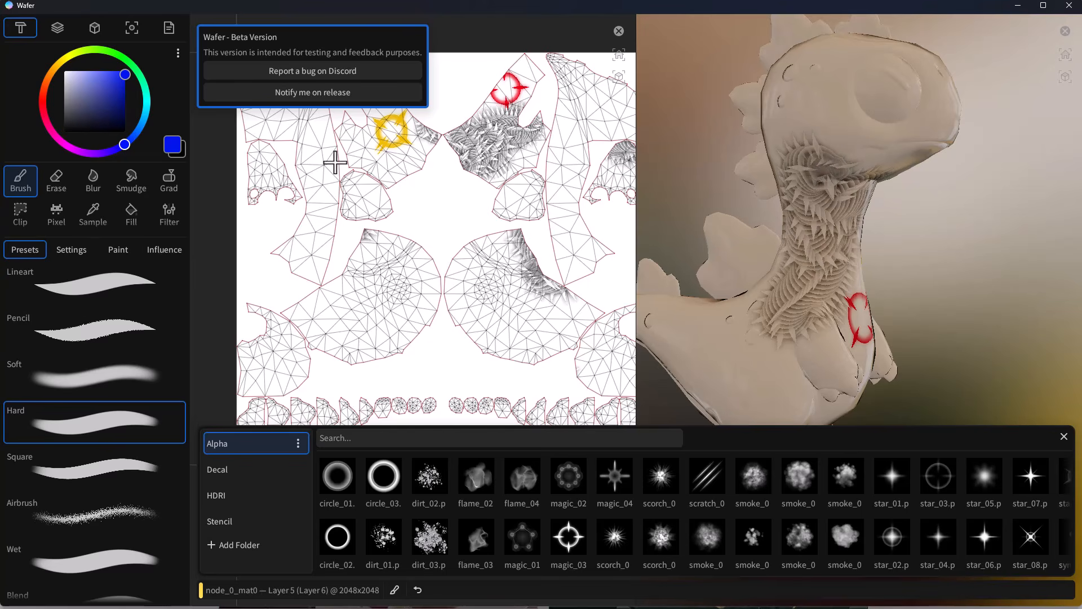
pyautogui.moveTo(797, 234)
pyautogui.mouseDown()
pyautogui.moveTo(783, 363)
pyautogui.moveTo(805, 328)
pyautogui.mouseUp()
pyautogui.moveTo(992, 236); pyautogui.dragTo(869, 279)
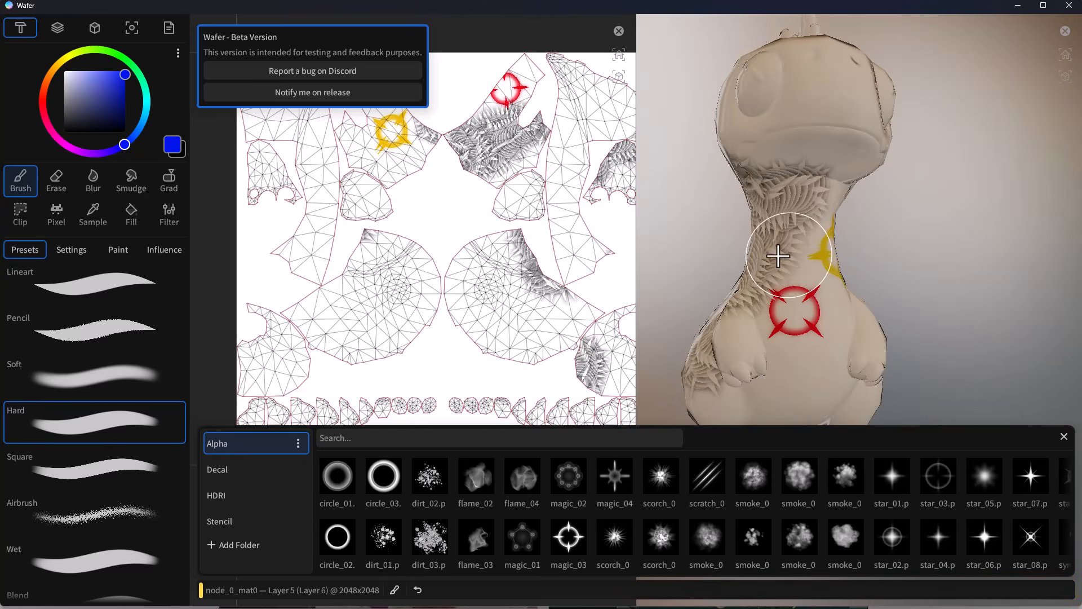
pyautogui.moveTo(778, 257)
pyautogui.mouseDown()
pyautogui.moveTo(800, 261)
pyautogui.moveTo(790, 341)
pyautogui.moveTo(761, 305)
pyautogui.moveTo(805, 261)
pyautogui.moveTo(829, 179)
pyautogui.moveTo(796, 154)
pyautogui.moveTo(827, 179)
pyautogui.moveTo(849, 226)
pyautogui.mouseUp()
pyautogui.moveTo(974, 266)
pyautogui.mouseDown()
pyautogui.moveTo(1036, 277)
pyautogui.moveTo(937, 302)
pyautogui.mouseUp()
# Open the magic_03 alpha as a new image reference
pyautogui.click(570, 542)
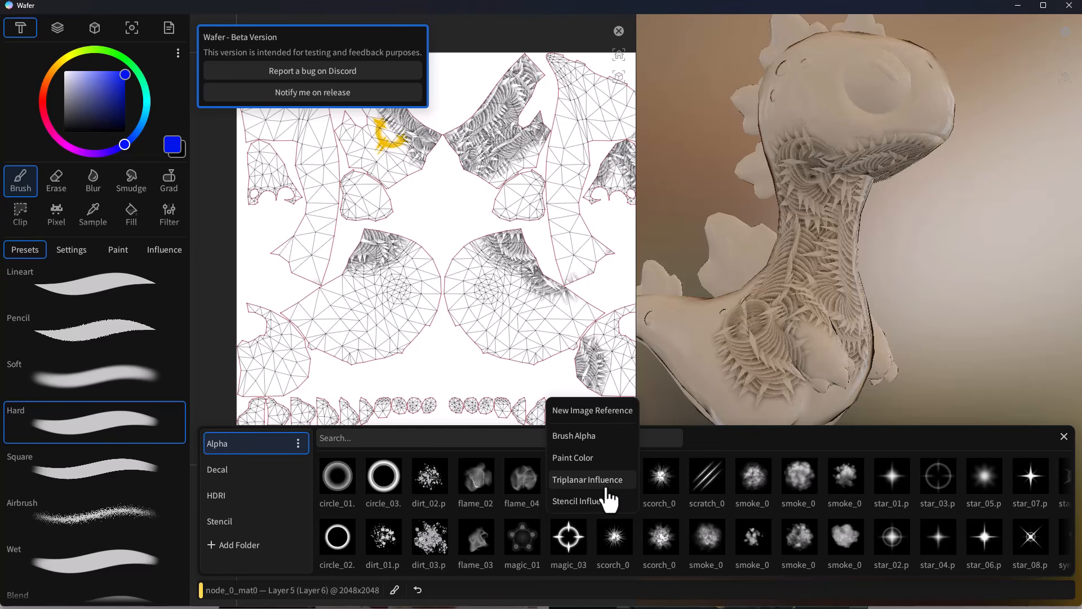
pyautogui.click(587, 411)
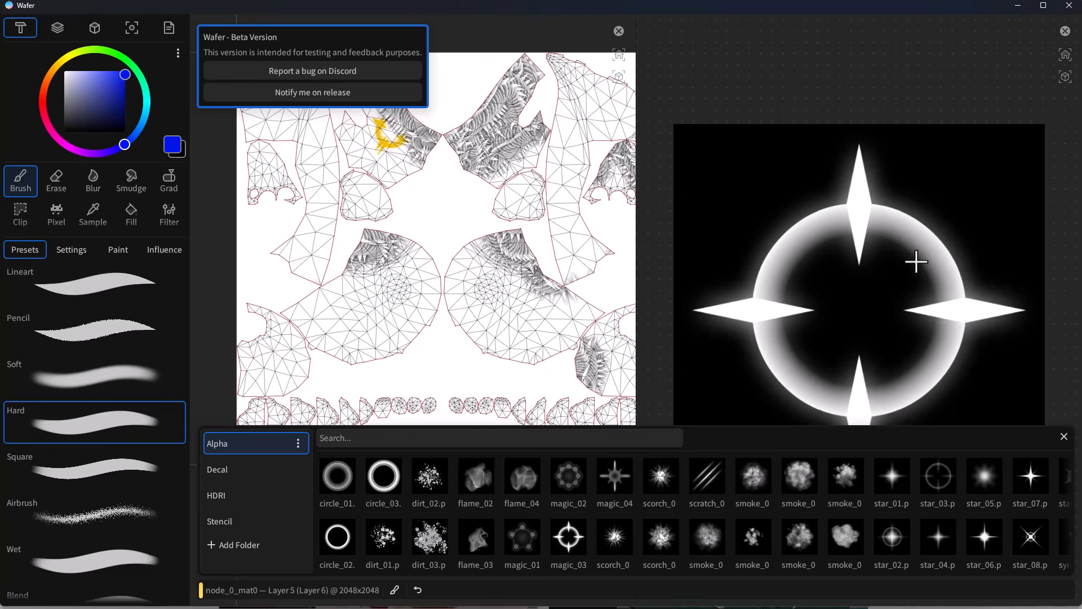
# Create a new layer from the upper dripping paint circle image in the Decal assets
pyautogui.click(231, 473)
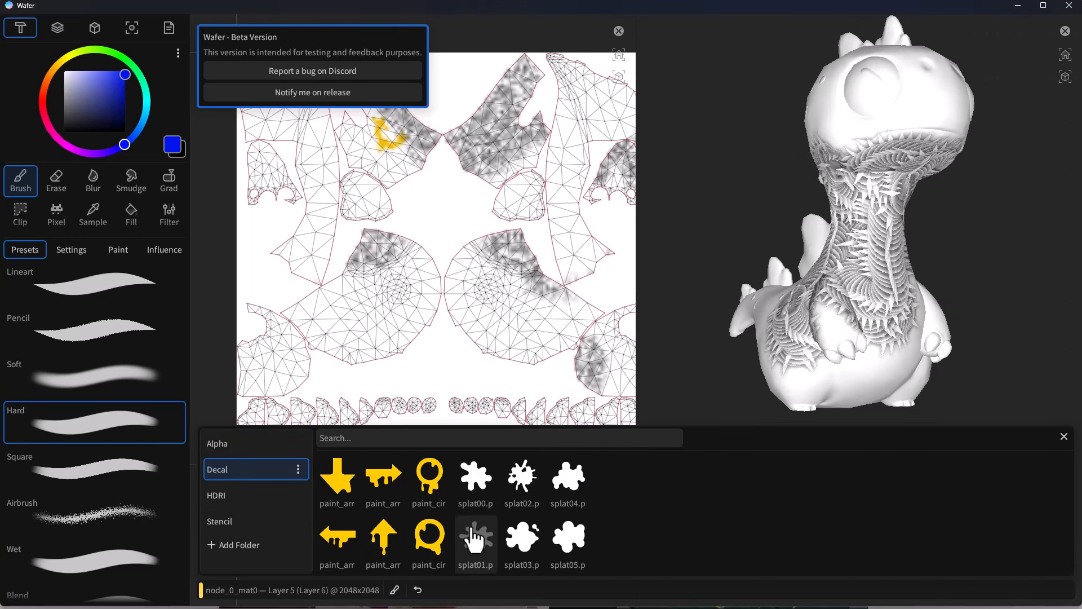
pyautogui.rightClick(410, 515)
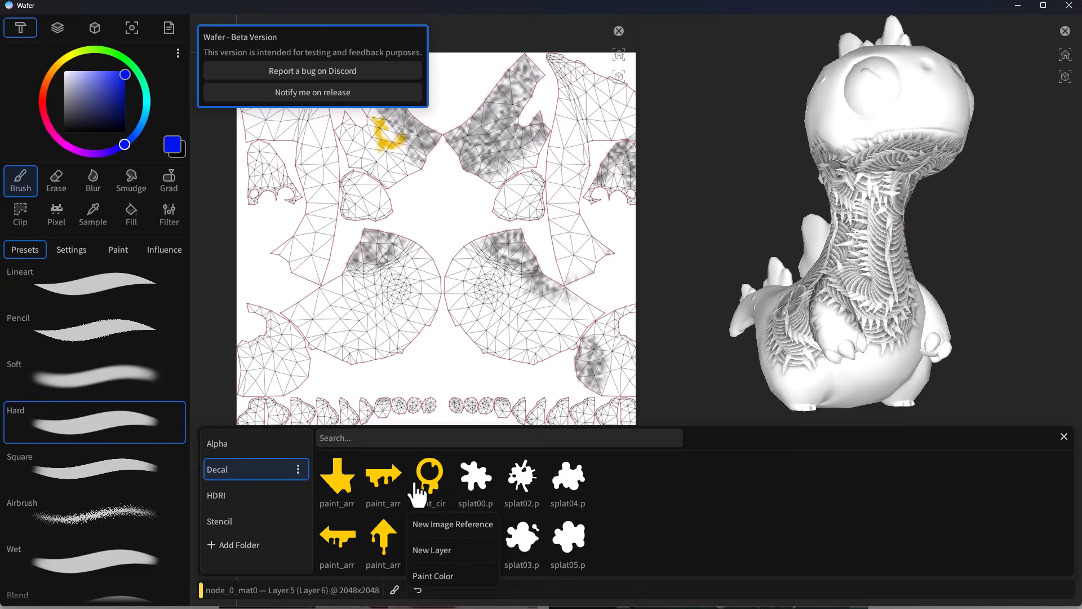
pyautogui.click(449, 550)
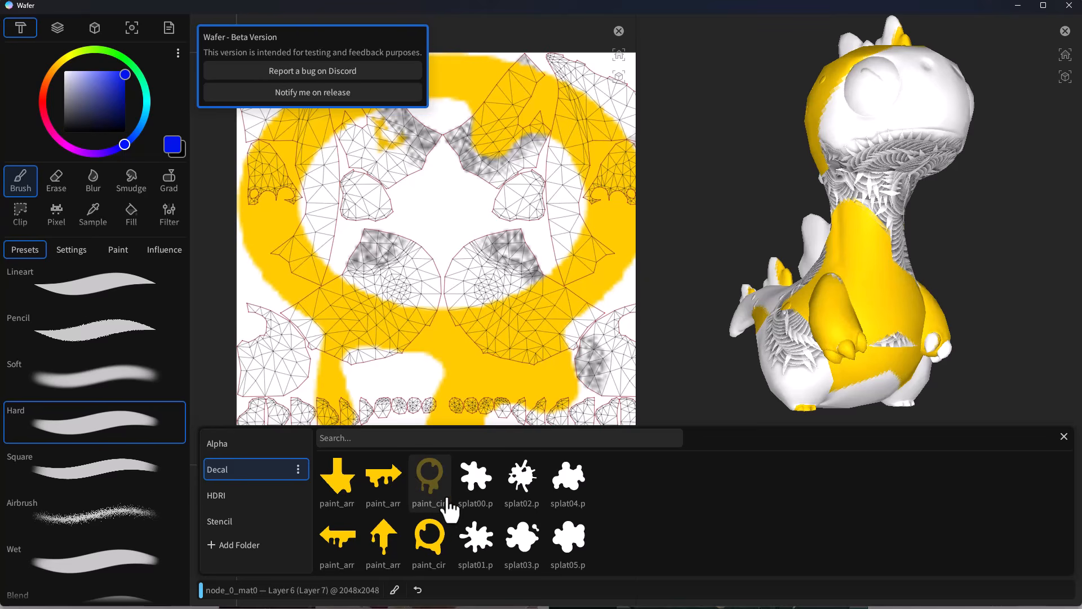
# Toggle the visibility of the decal layer several times to compare the model with and without it, leaving it hidden
pyautogui.click(57, 28)
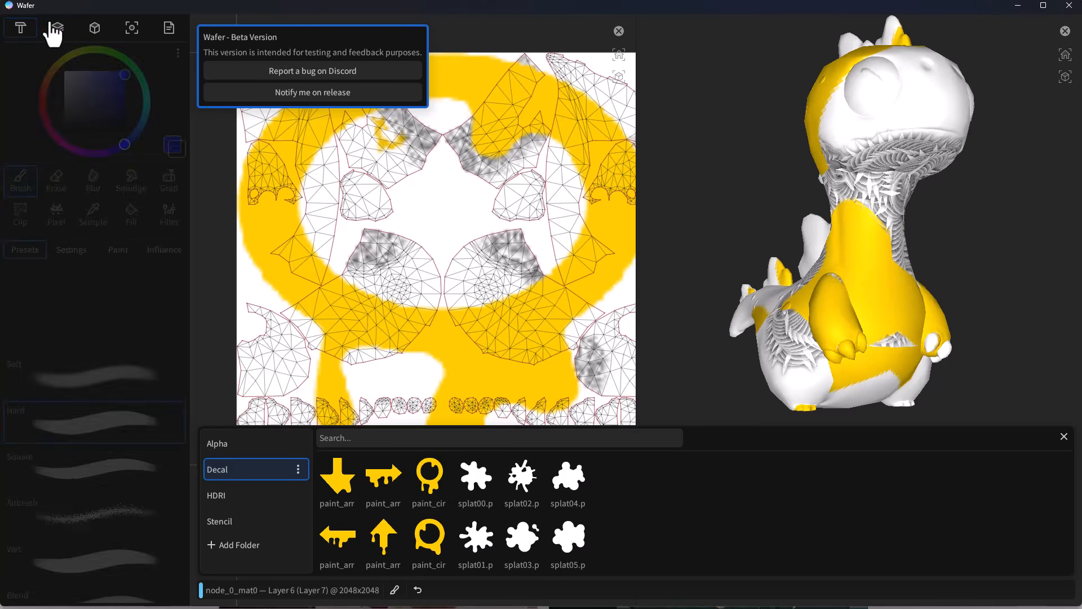
pyautogui.click(30, 366)
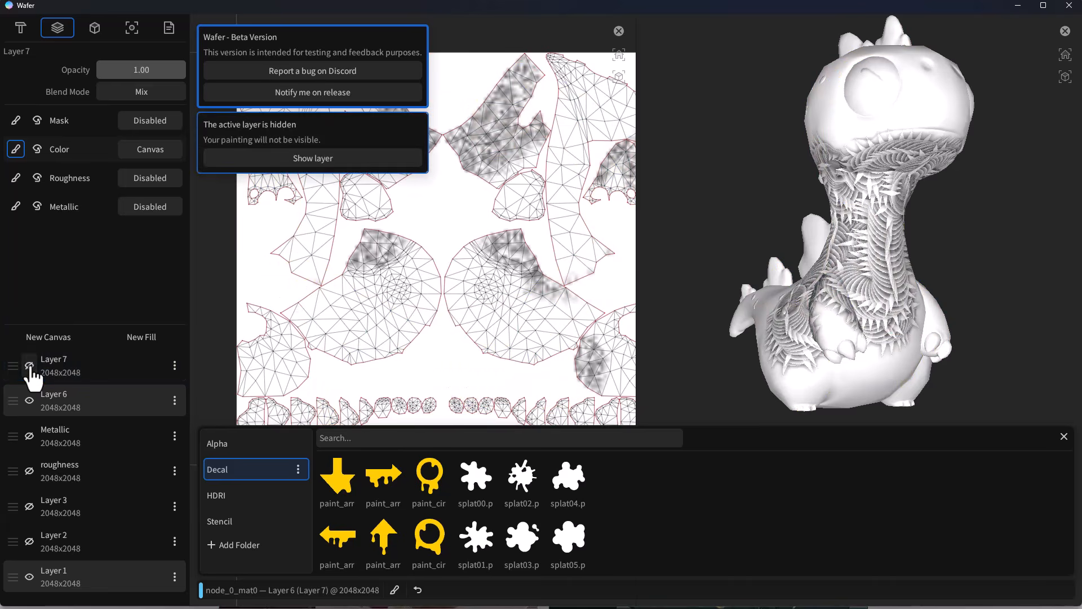
pyautogui.click(29, 366)
pyautogui.click(30, 366)
pyautogui.click(29, 366)
pyautogui.click(29, 366)
pyautogui.click(29, 366)
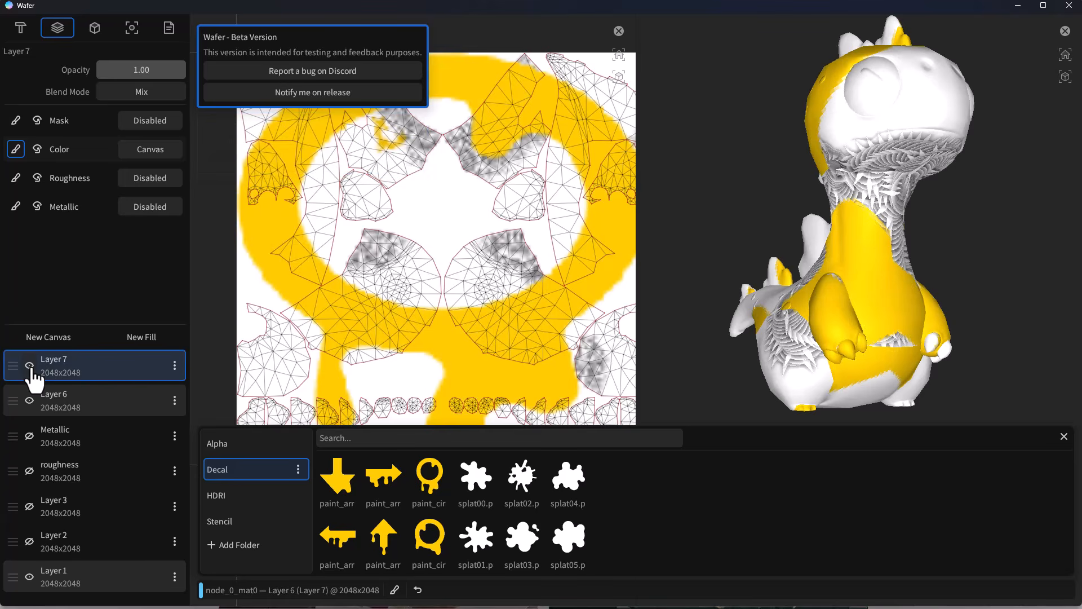
pyautogui.click(30, 366)
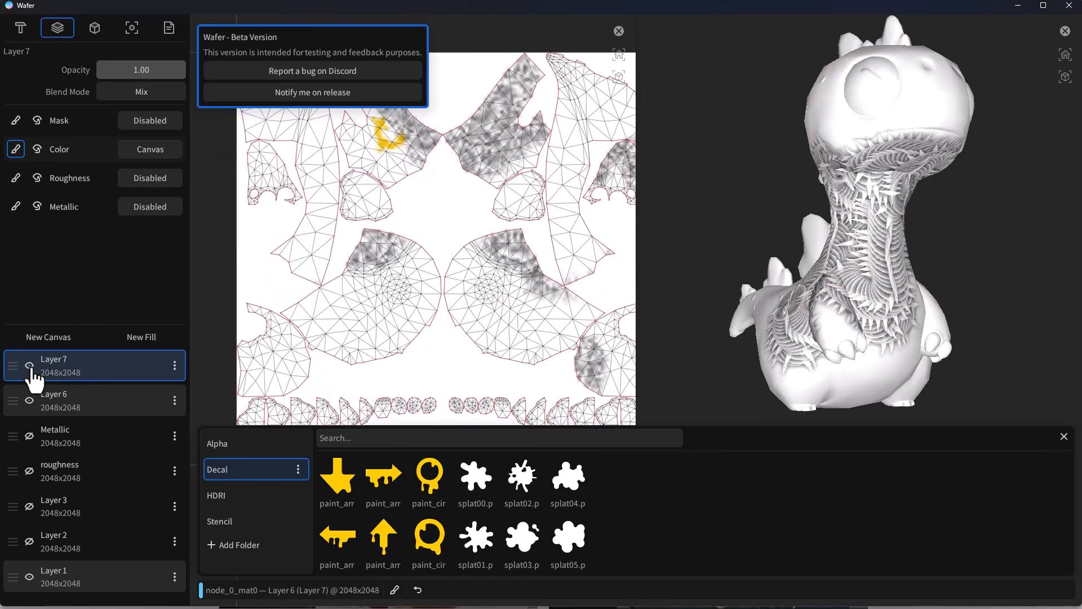
# Add another new canvas layer, delete the hidden decal layer Layer 7 and return to the brush tools
pyautogui.click(53, 341)
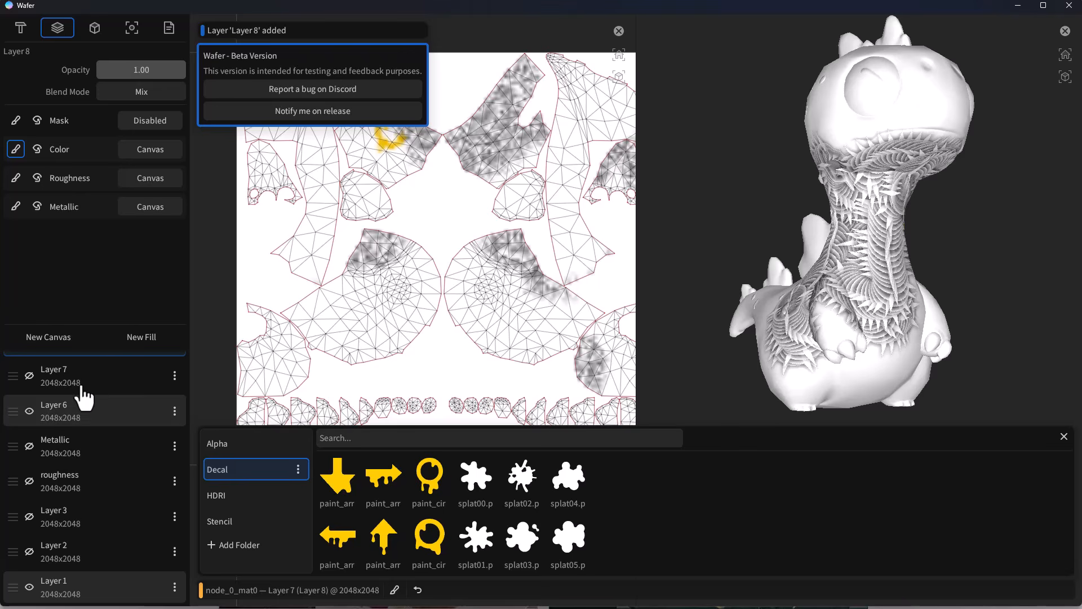
pyautogui.scroll(1, 93, 375)
pyautogui.press('Delete')
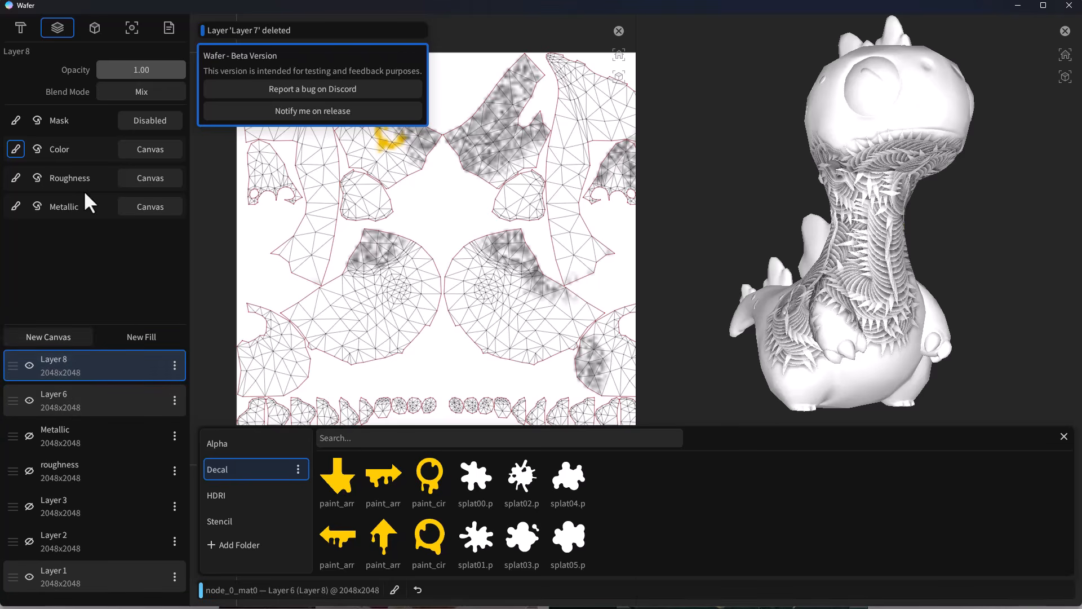
pyautogui.click(21, 29)
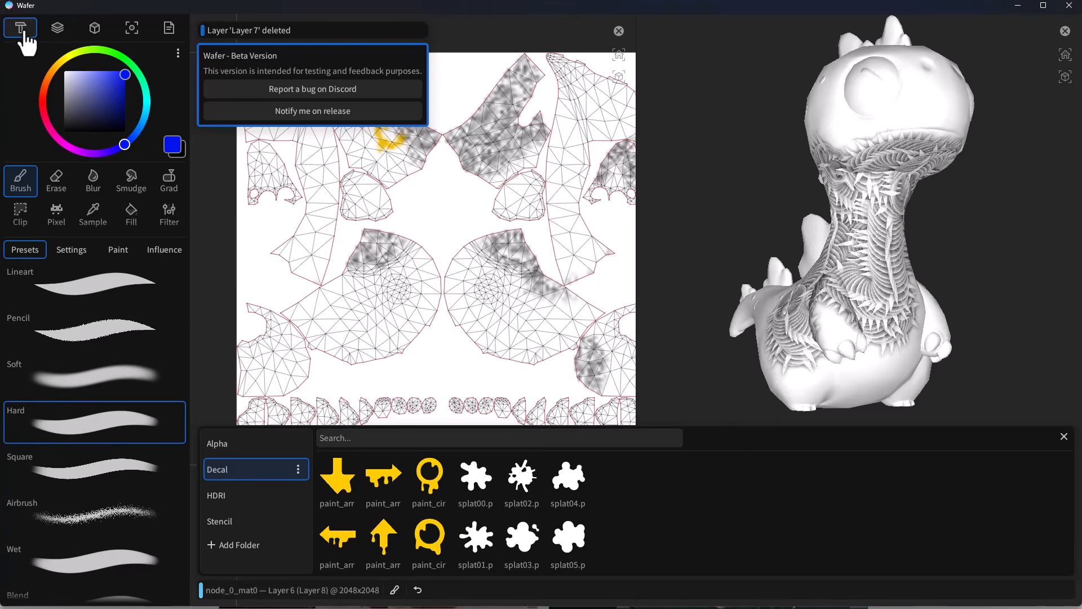
pyautogui.scroll(-1, 56, 213)
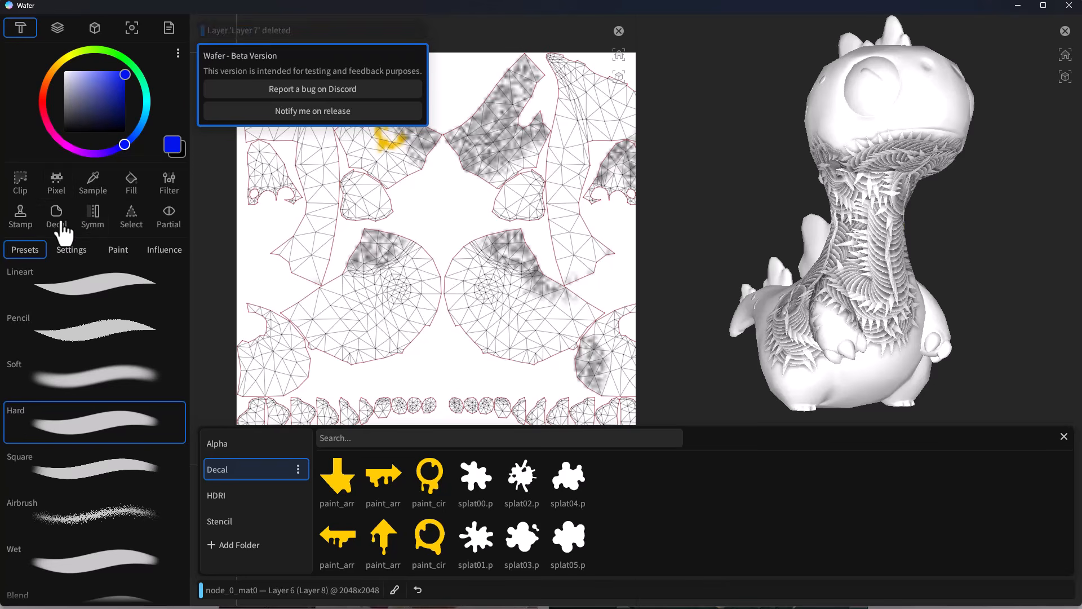
pyautogui.click(57, 217)
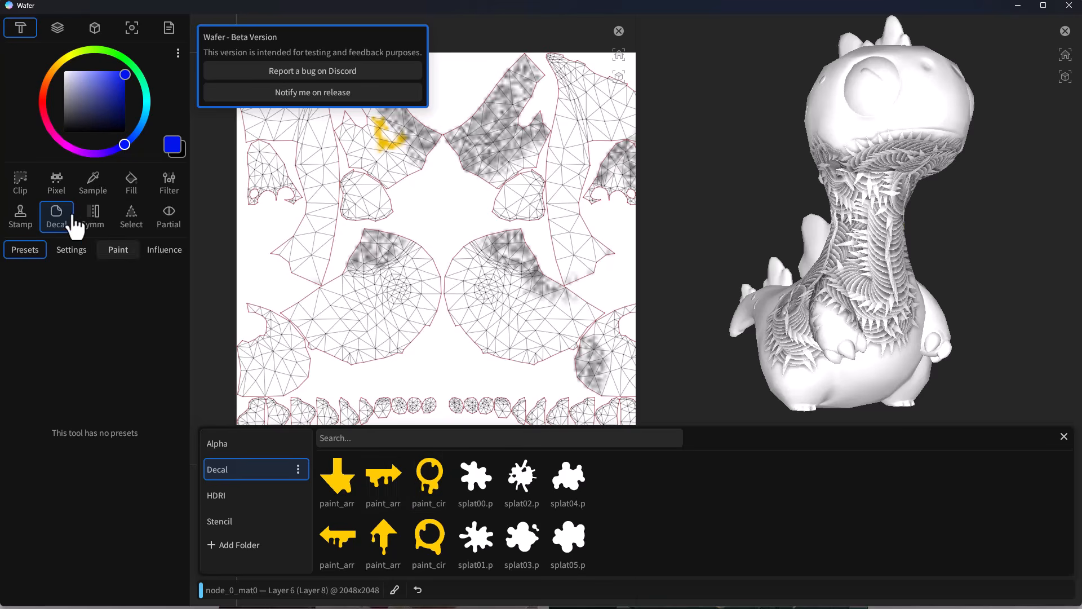
pyautogui.scroll(1, 35, 210)
pyautogui.click(23, 181)
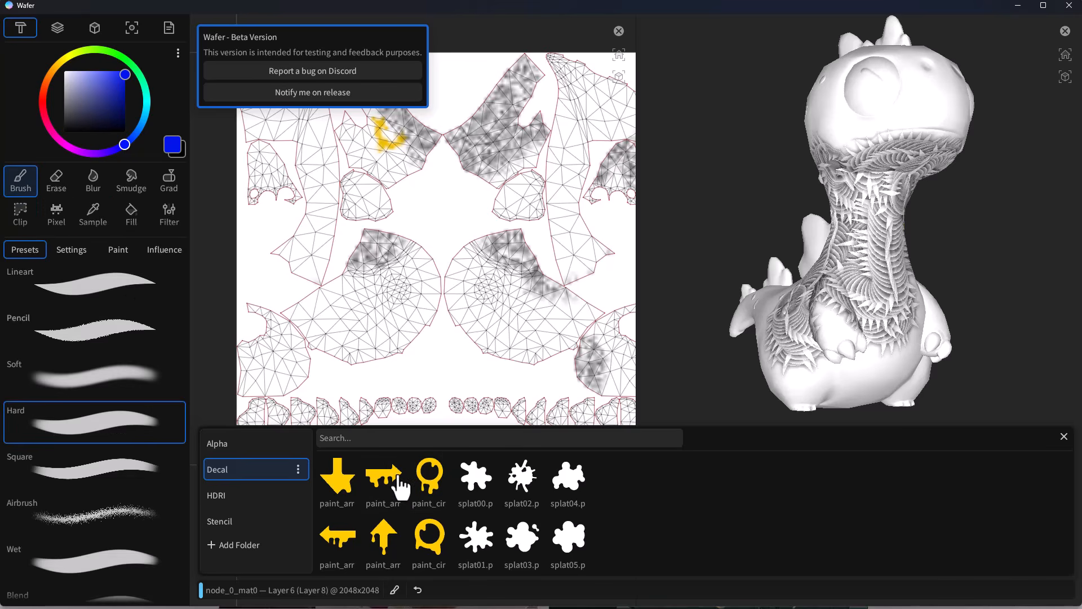
pyautogui.rightClick(430, 488)
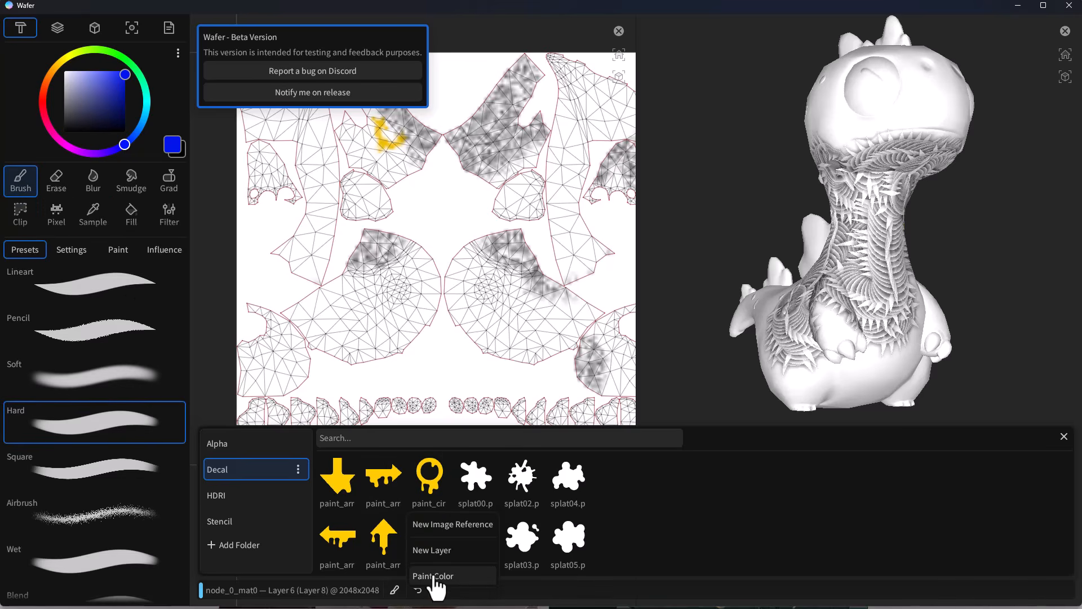
# Set the upper dripping paint circle as the Decal tool's paint color and place it twice on the UV layout
pyautogui.scroll(-1, 55, 220)
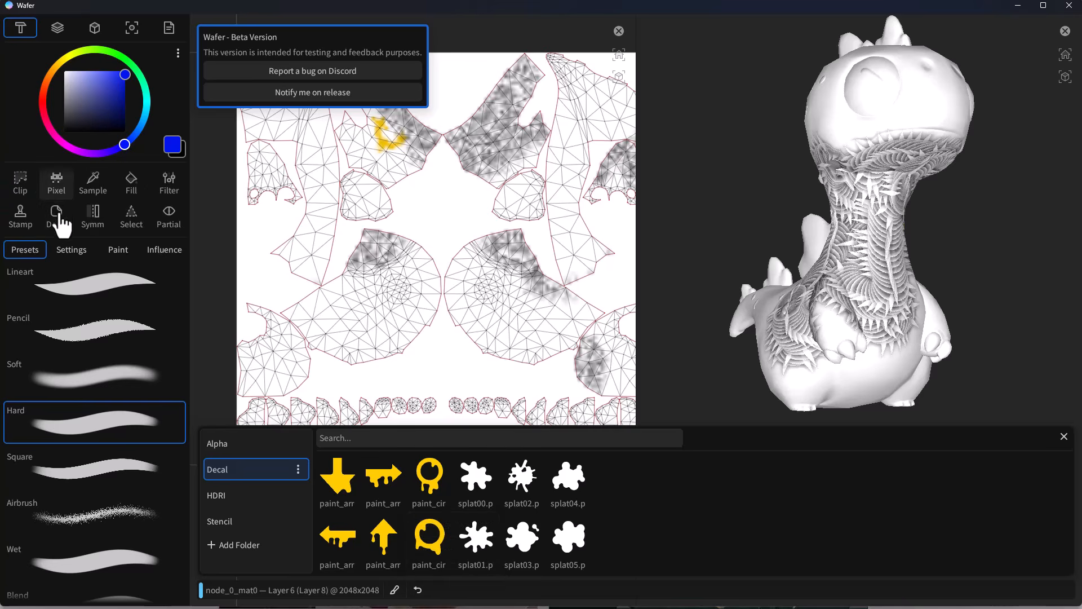
pyautogui.click(58, 217)
pyautogui.rightClick(431, 485)
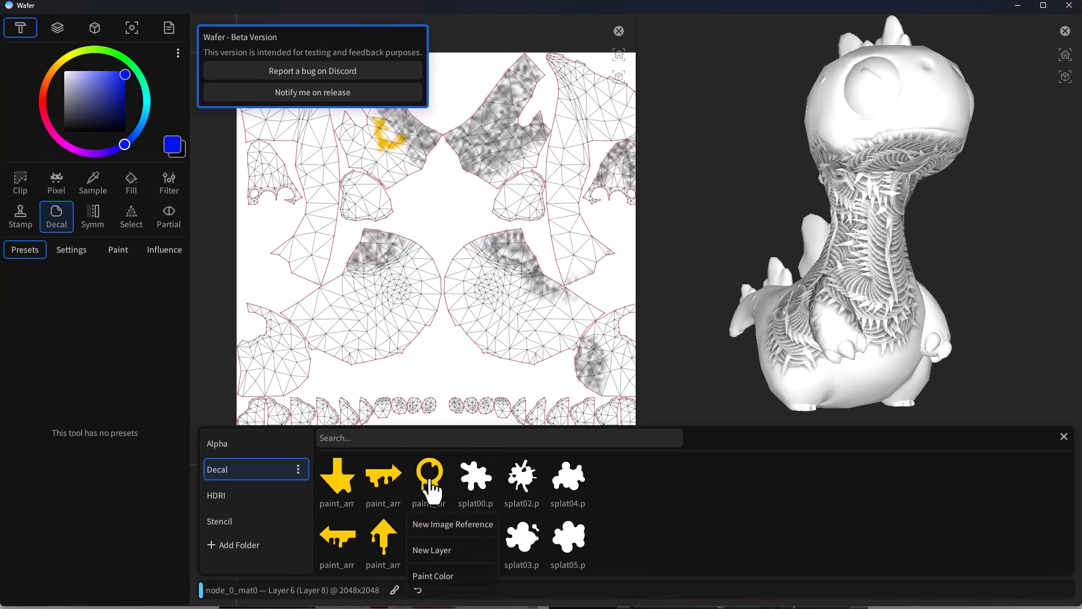
pyautogui.click(445, 581)
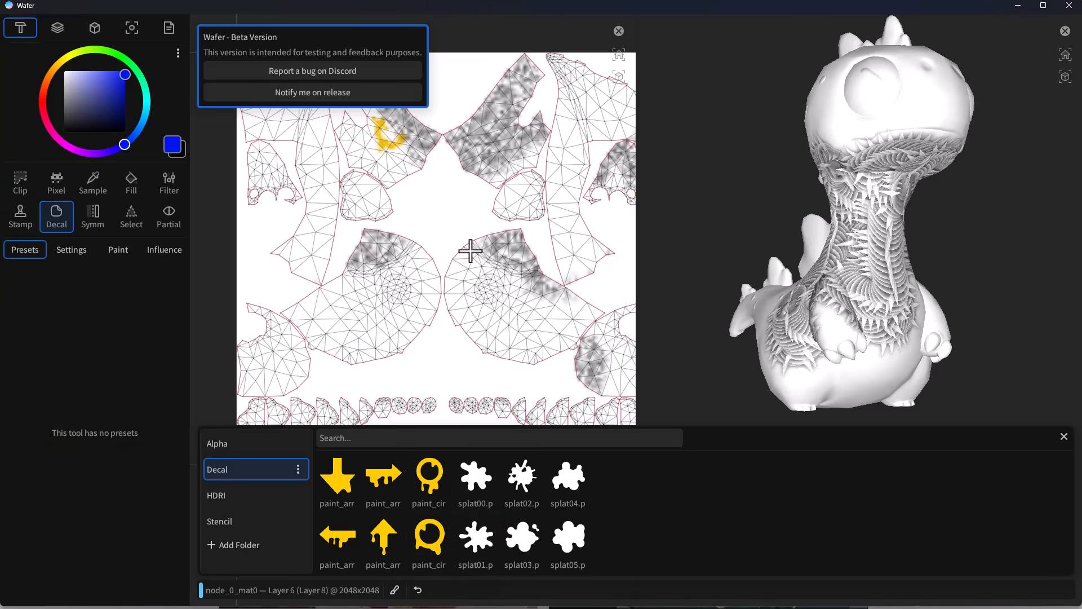
pyautogui.click(447, 222)
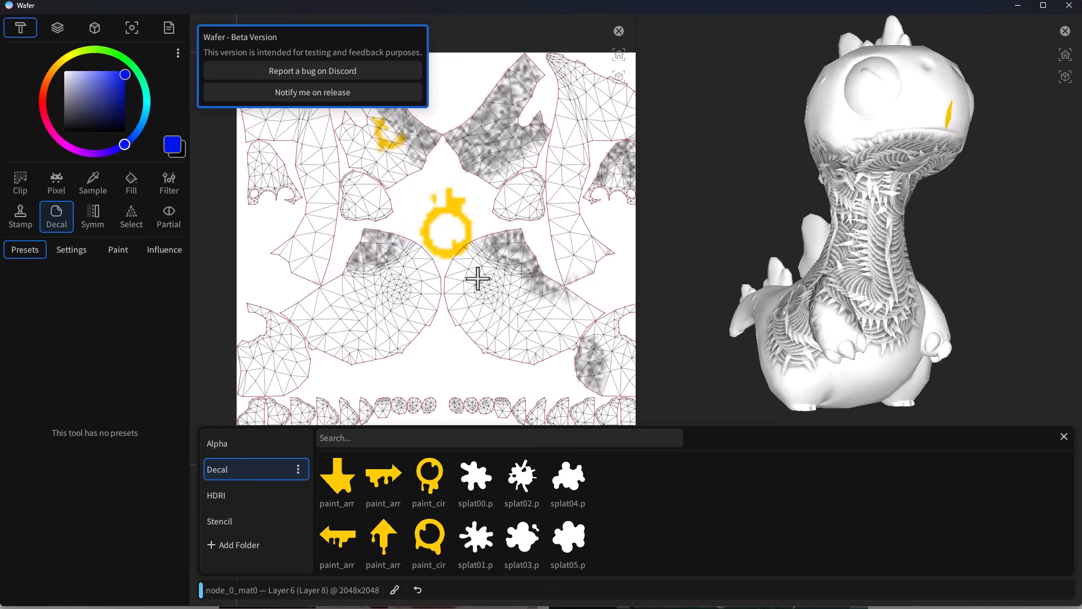
pyautogui.click(344, 298)
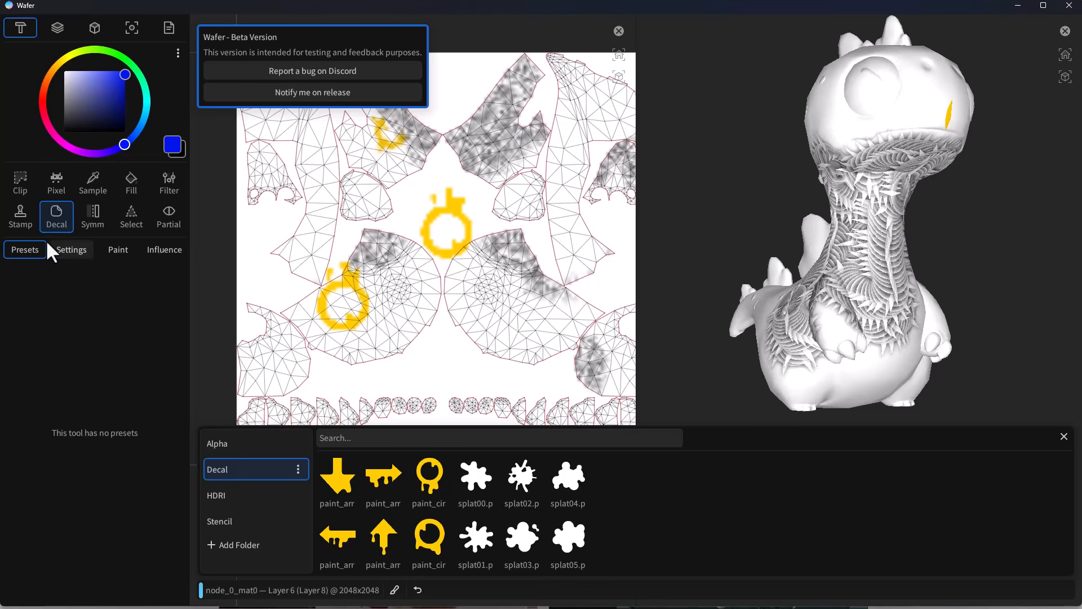
# Examine the Stamp tool's brush falloff settings and its paint options, including the color sources
pyautogui.click(25, 222)
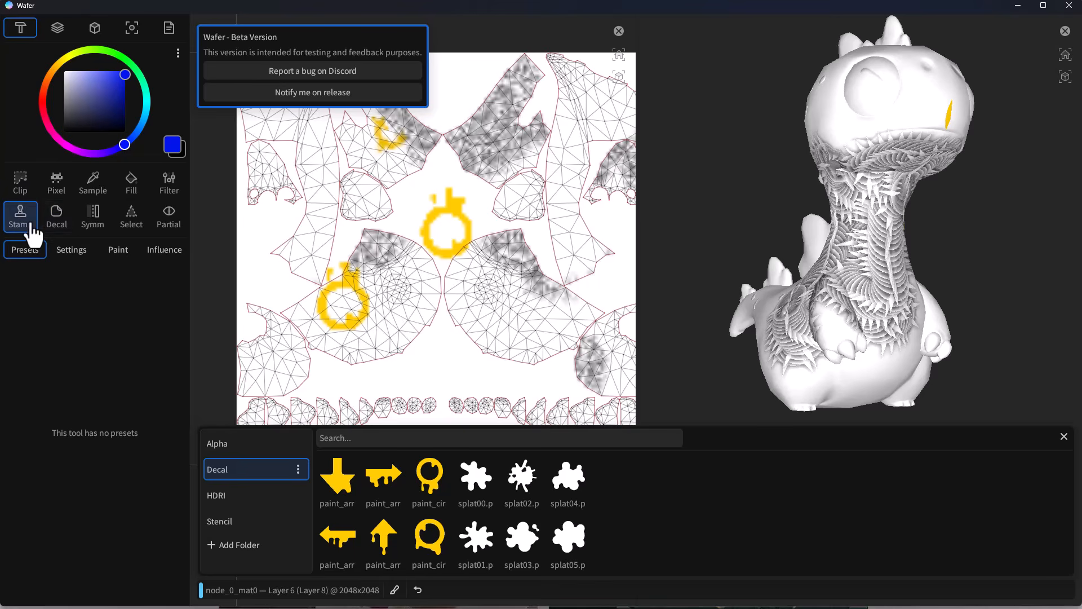
pyautogui.click(83, 256)
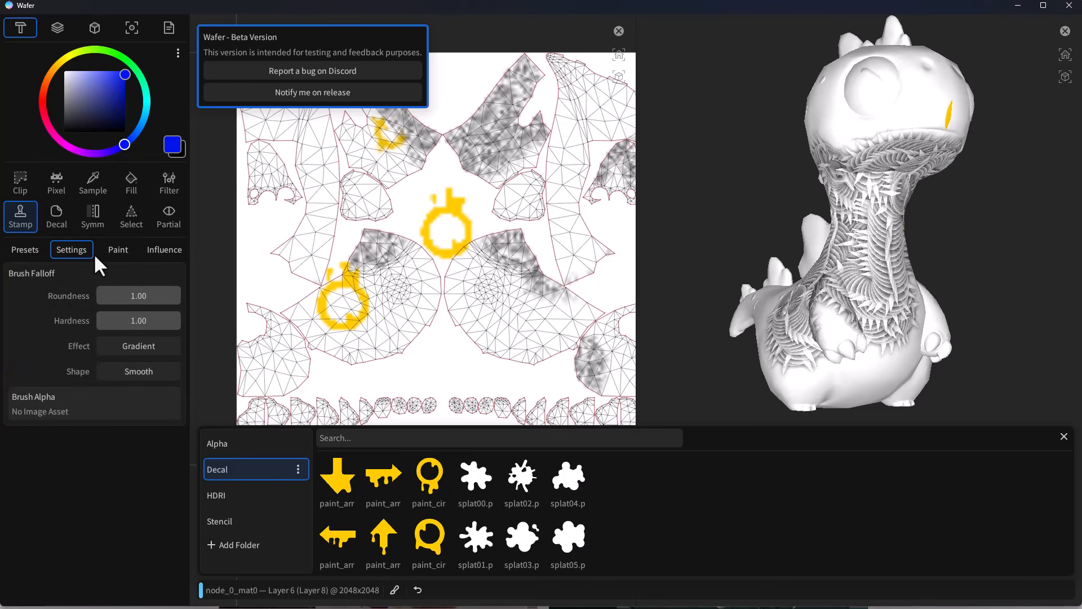
pyautogui.click(113, 257)
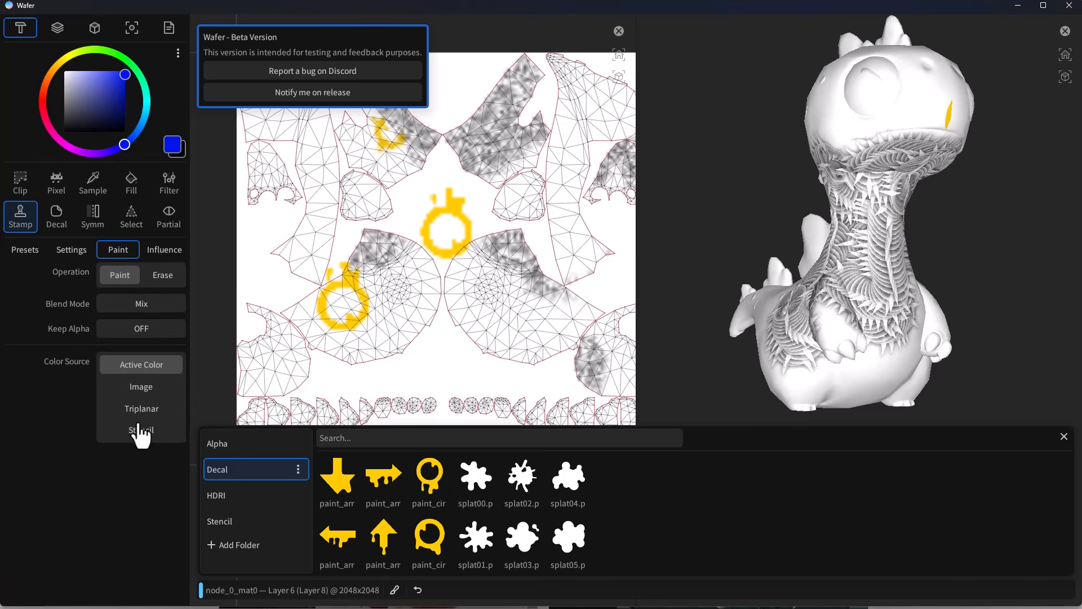
# Turn the UV 2D symmetry on the X axis on and off again
pyautogui.click(90, 220)
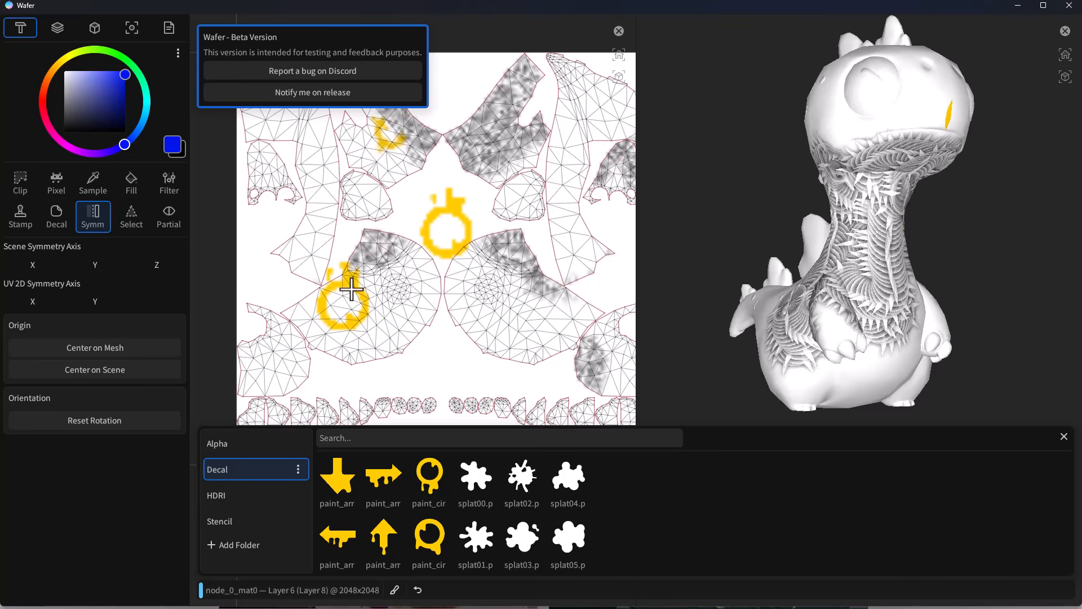
pyautogui.click(32, 303)
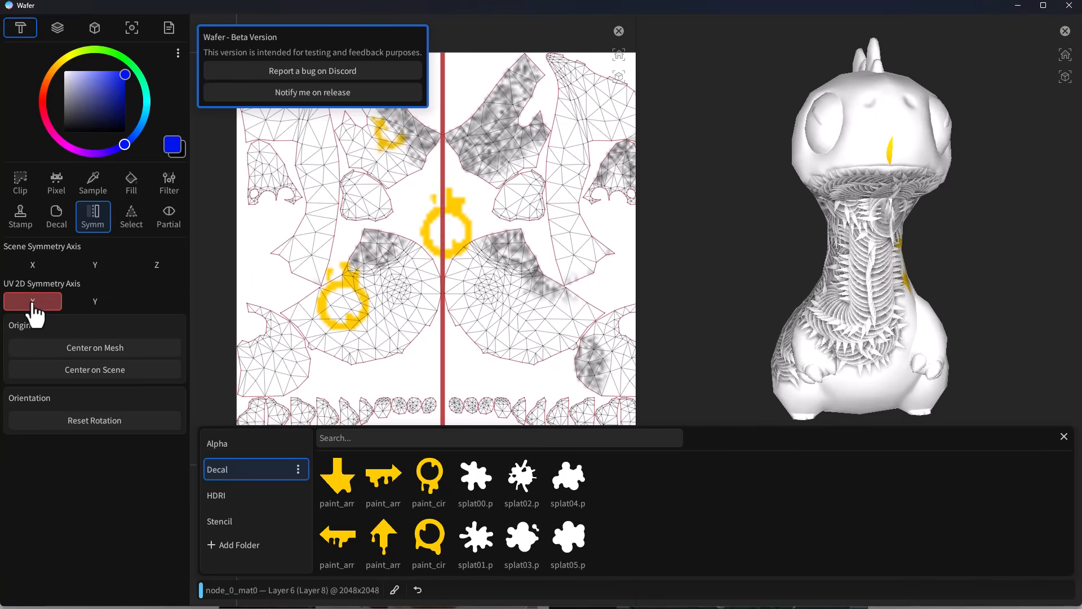
pyautogui.click(33, 303)
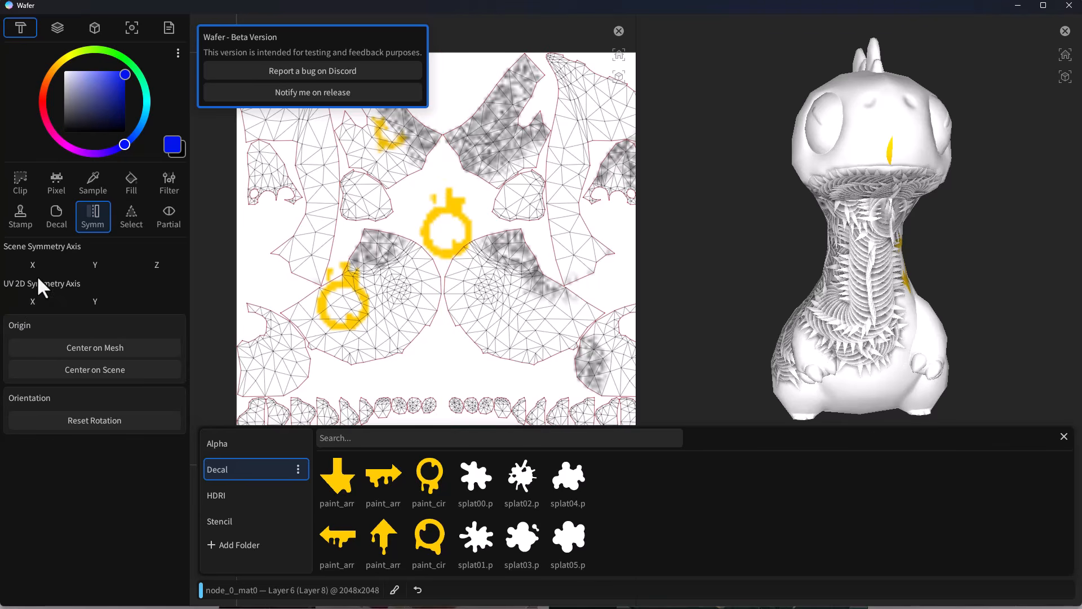
# Try scene symmetry on the X axis, shifting its plane across the dinosaur and recentering it on the mesh, and switch it off
pyautogui.click(40, 270)
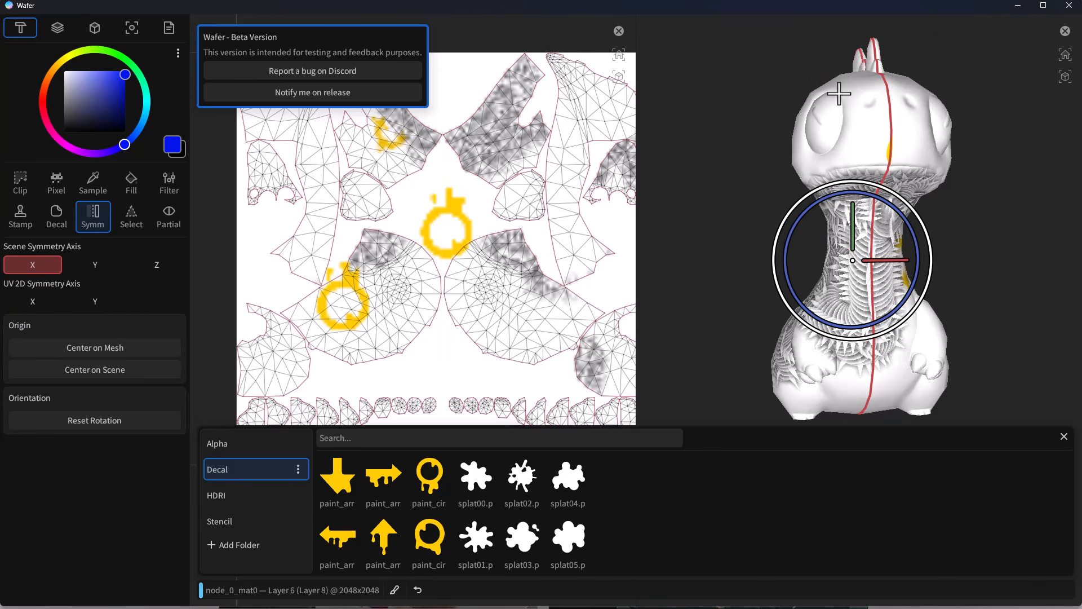
pyautogui.moveTo(898, 261)
pyautogui.mouseDown()
pyautogui.moveTo(969, 258)
pyautogui.moveTo(844, 269)
pyautogui.moveTo(921, 278)
pyautogui.moveTo(895, 253)
pyautogui.mouseUp()
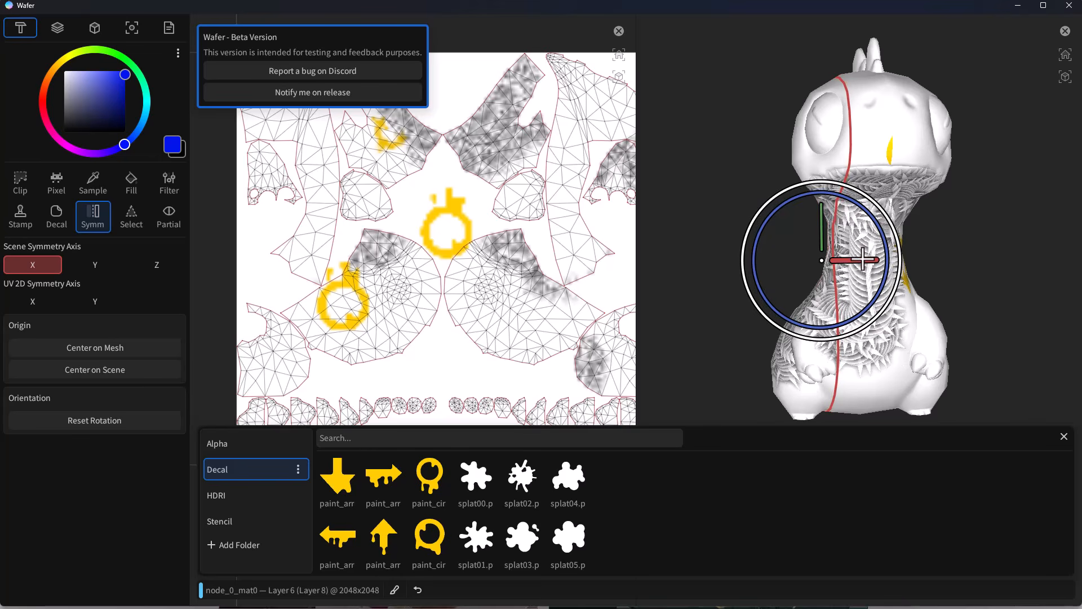
pyautogui.moveTo(863, 259); pyautogui.dragTo(916, 259)
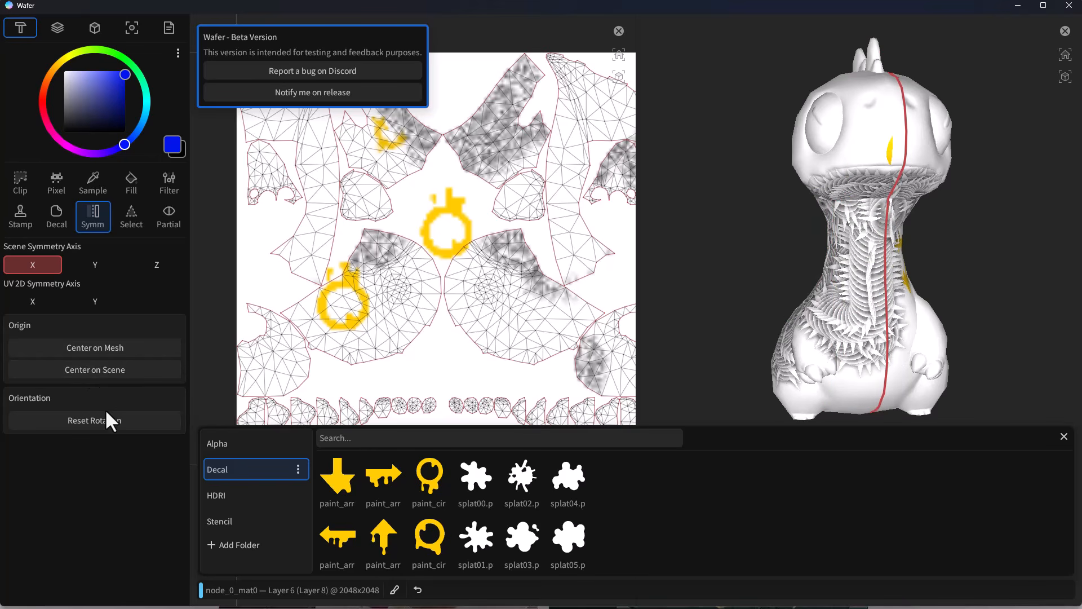
pyautogui.click(112, 351)
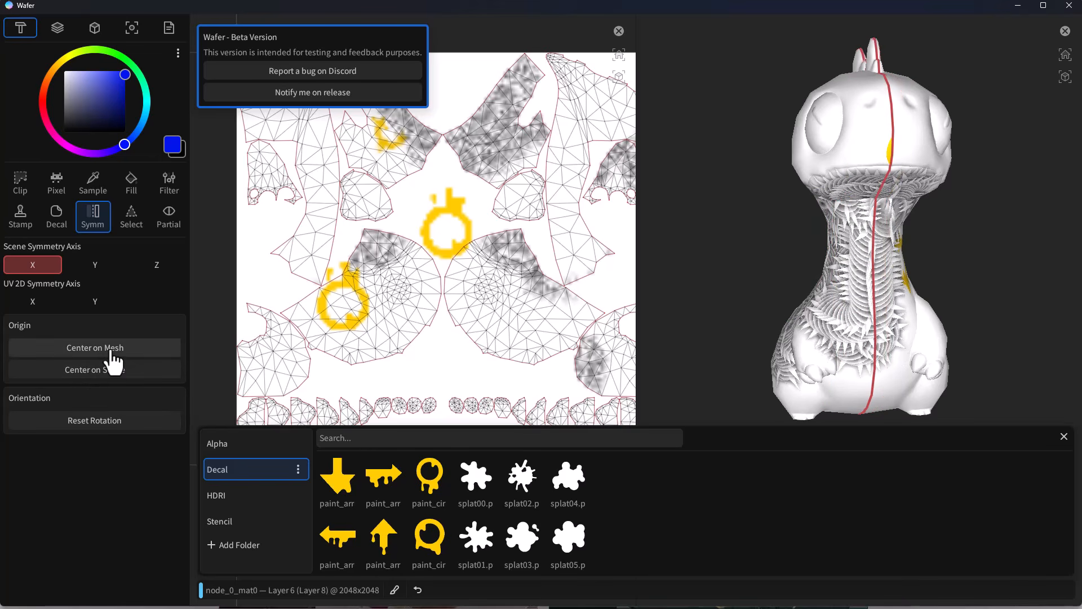
pyautogui.click(39, 265)
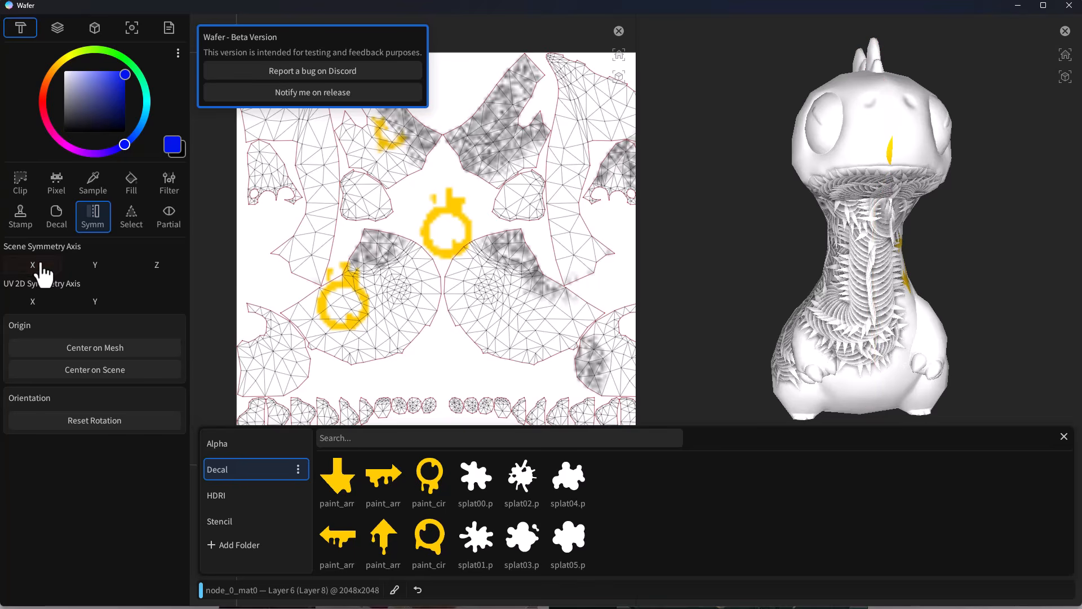
# Select individual UV islands on the dinosaur's neck, head half and lower body with the Select tool
pyautogui.click(135, 217)
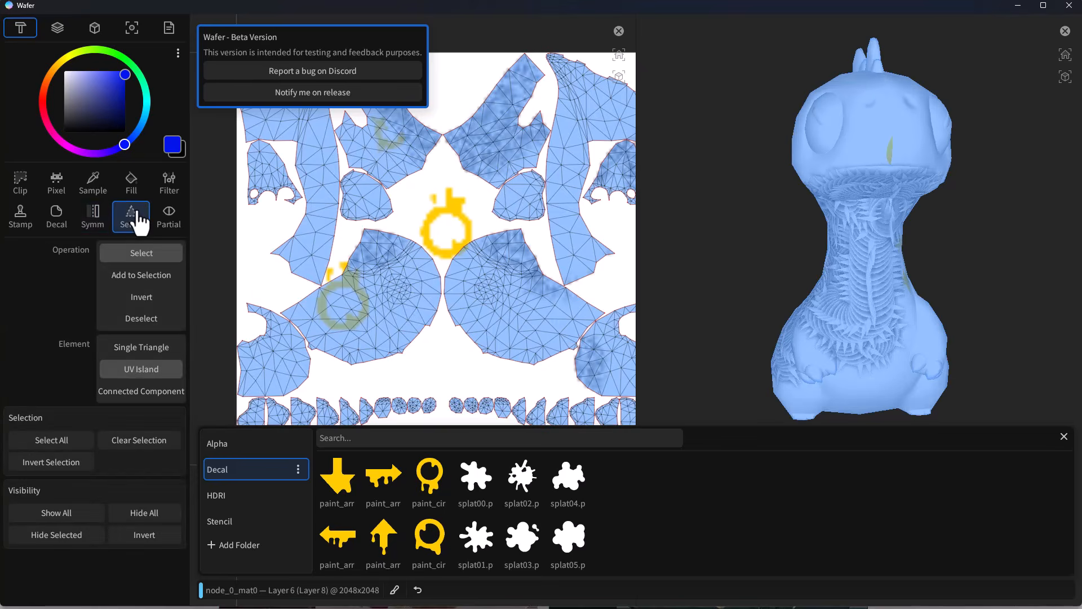
pyautogui.click(854, 242)
pyautogui.click(903, 121)
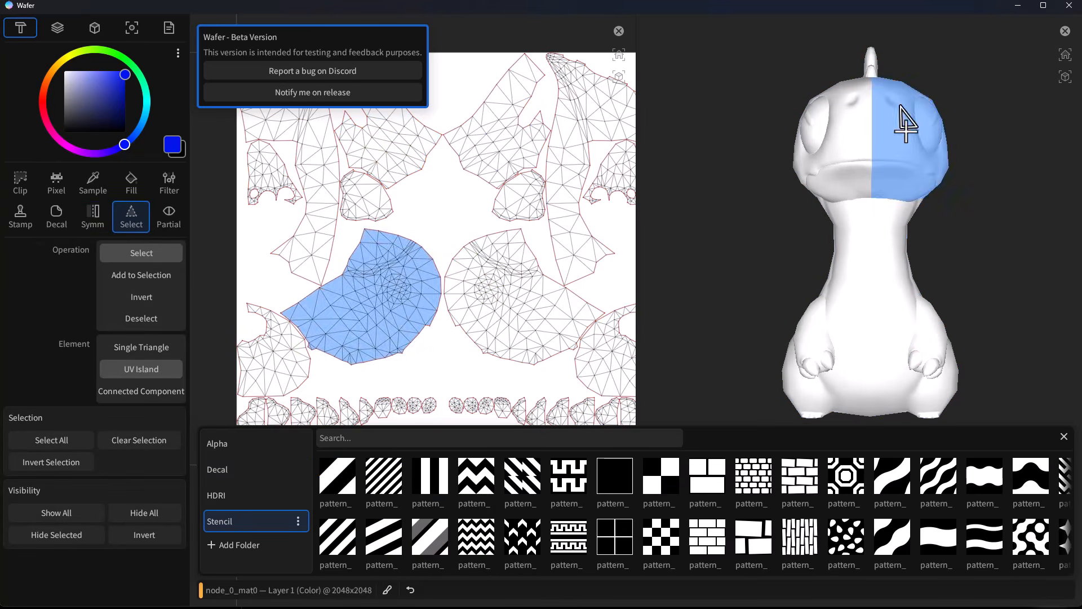
pyautogui.click(848, 387)
# Select single triangles on the dinosaur's neck, and replace them with a connected-component selection of the whole mesh
pyautogui.click(148, 350)
pyautogui.click(856, 214)
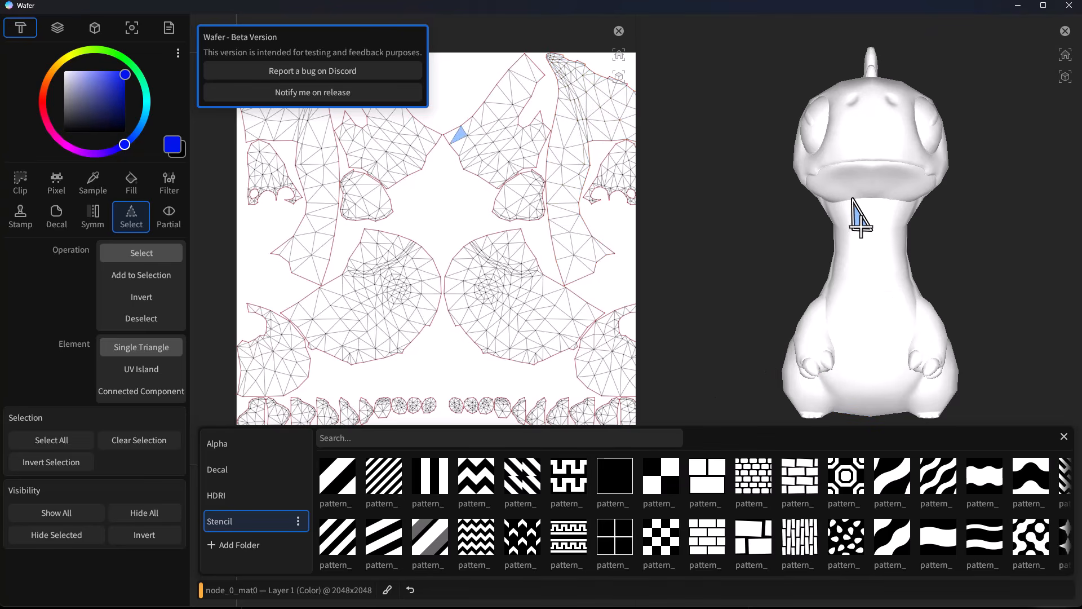
pyautogui.click(853, 292)
pyautogui.click(149, 389)
pyautogui.click(834, 289)
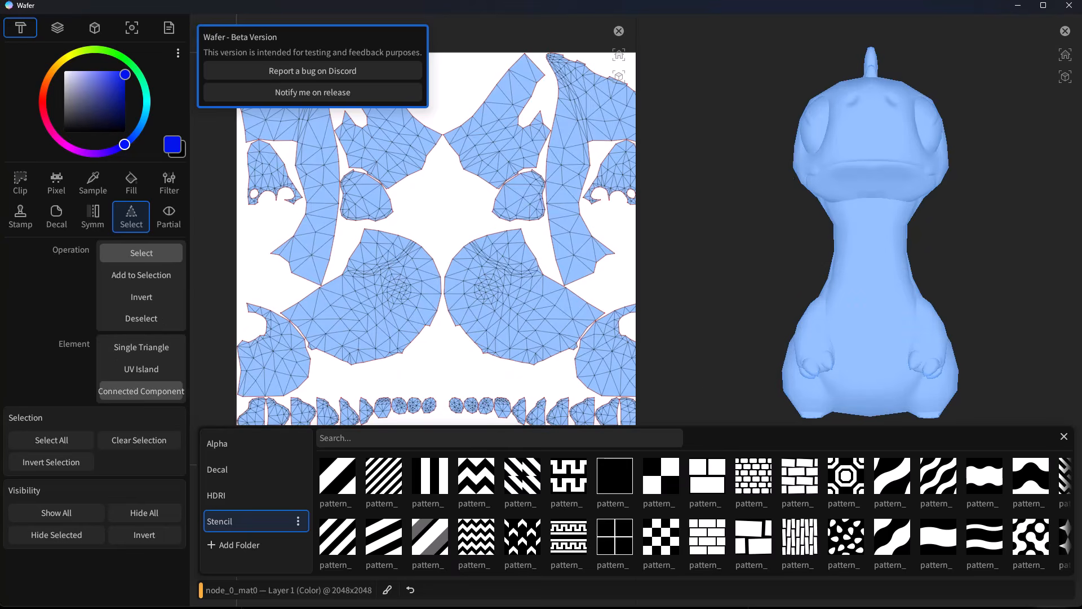
# Paint the front of the dinosaur's neck orange-red with the Brush, limited to the selected triangles through its influence settings
pyautogui.scroll(1, 31, 191)
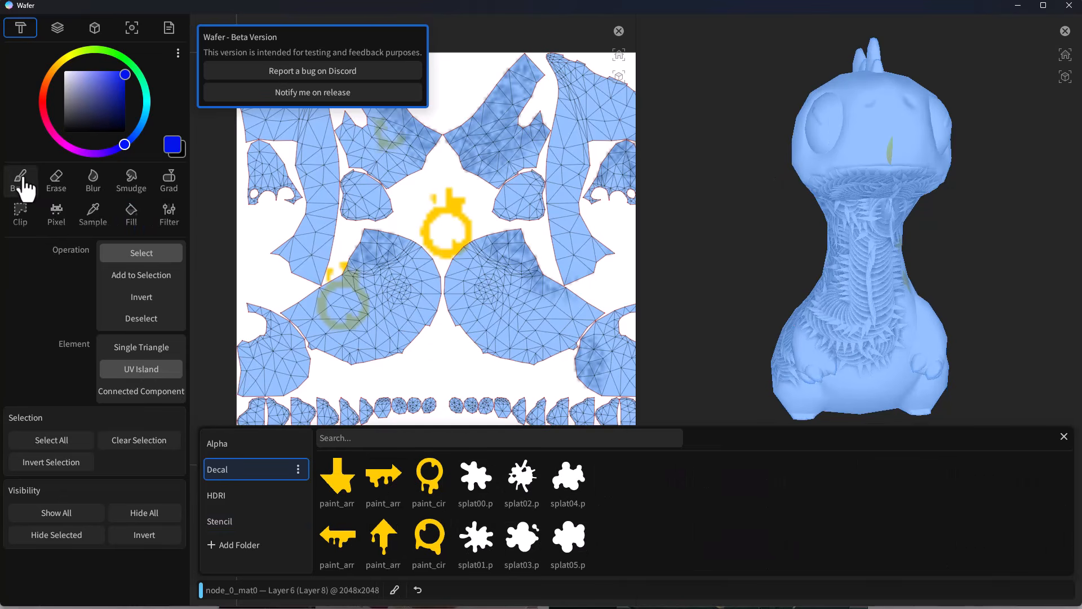
pyautogui.click(20, 179)
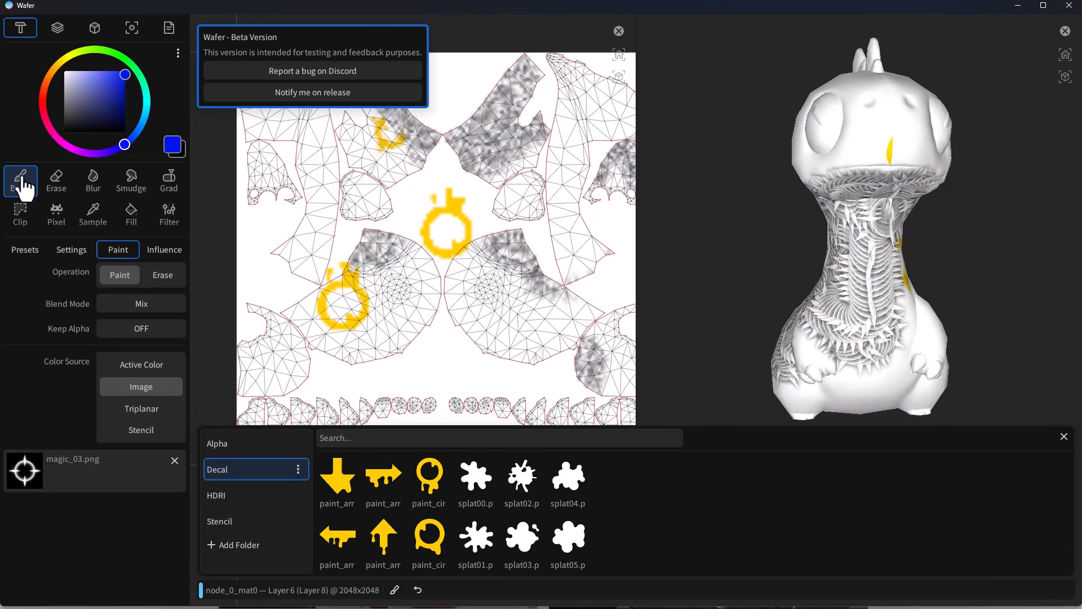
pyautogui.click(161, 252)
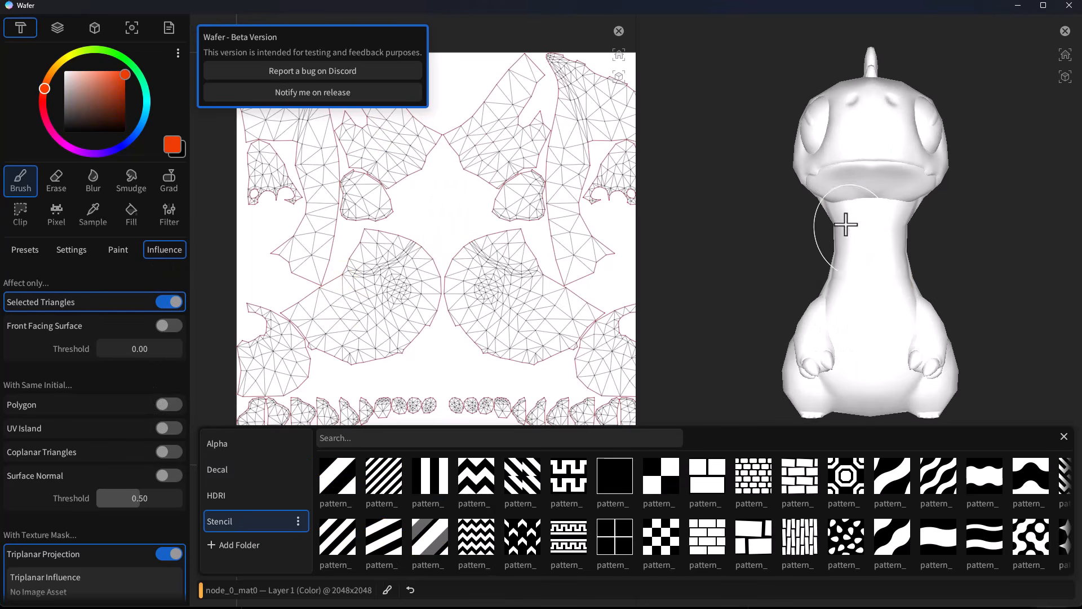
pyautogui.moveTo(845, 225)
pyautogui.mouseDown()
pyautogui.moveTo(884, 262)
pyautogui.moveTo(851, 271)
pyautogui.moveTo(895, 259)
pyautogui.moveTo(885, 259)
pyautogui.mouseUp()
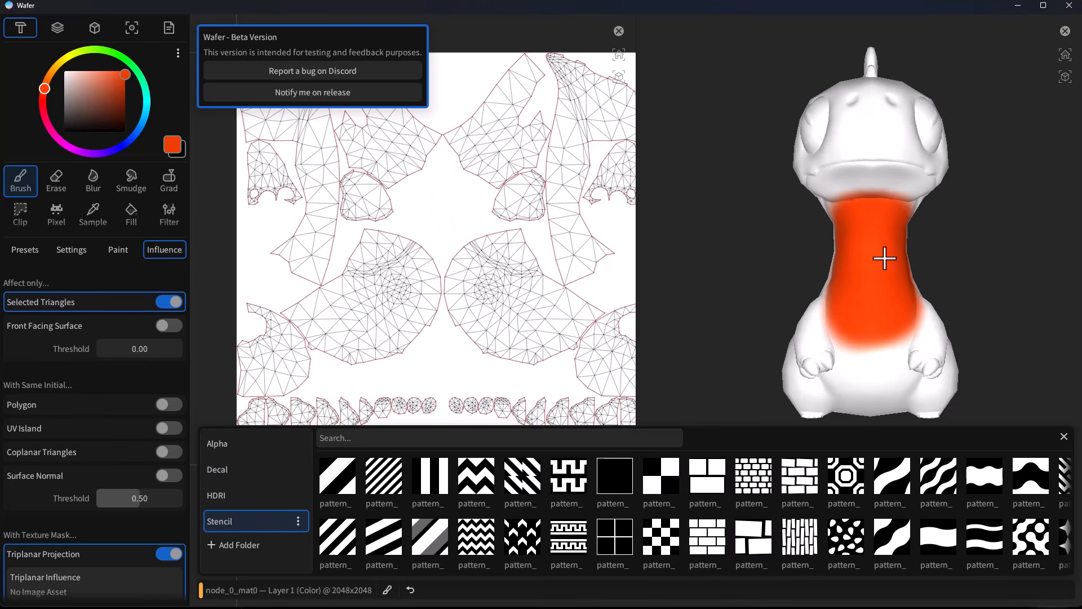
# Paint the dinosaur's head with the influence limited to the same polygon, and switch the limit to the same UV island
pyautogui.click(169, 404)
pyautogui.moveTo(863, 140)
pyautogui.mouseDown()
pyautogui.moveTo(896, 141)
pyautogui.moveTo(921, 107)
pyautogui.moveTo(834, 119)
pyautogui.moveTo(842, 196)
pyautogui.mouseUp()
pyautogui.click(169, 428)
pyautogui.click(172, 408)
# Paint orange-red patches on the lower belly with the Coplanar Triangles, Polygon and Surface Normal influence limits enabled
pyautogui.click(169, 452)
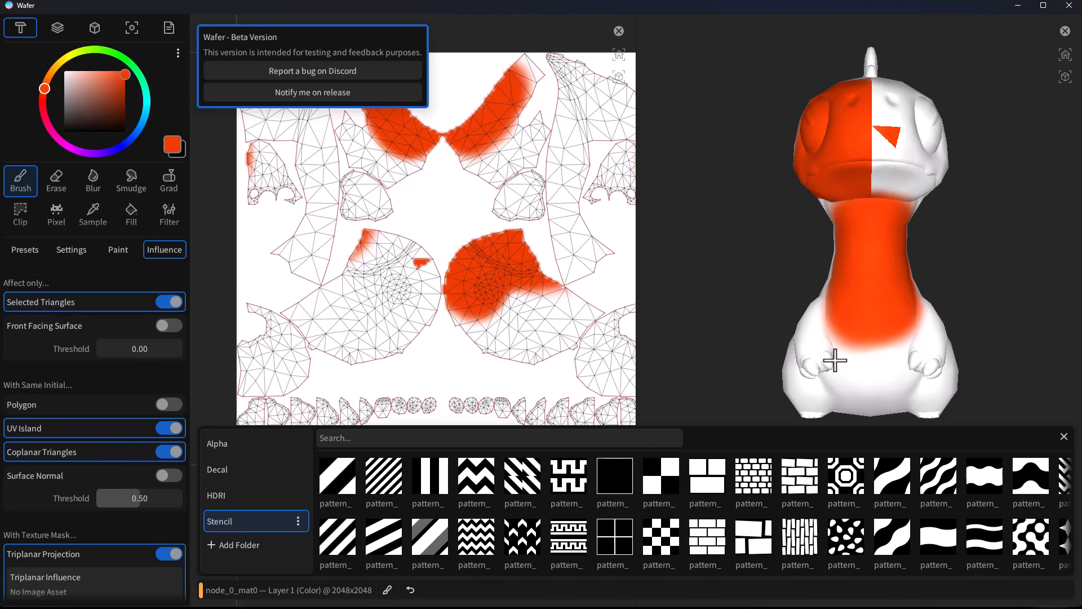
pyautogui.click(169, 404)
pyautogui.click(169, 475)
pyautogui.moveTo(887, 353); pyautogui.dragTo(834, 345)
pyautogui.click(834, 345)
pyautogui.click(307, 274)
# Turn off the Coplanar Triangles, Surface Normal and Polygon influence limits and review the texture mask options
pyautogui.click(169, 451)
pyautogui.click(169, 475)
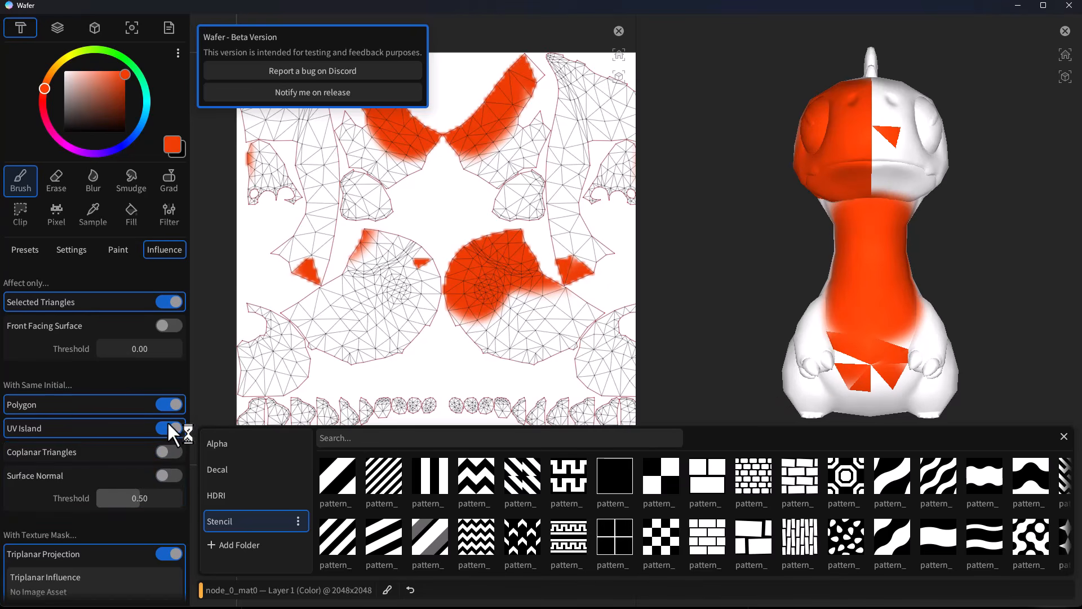
pyautogui.click(169, 404)
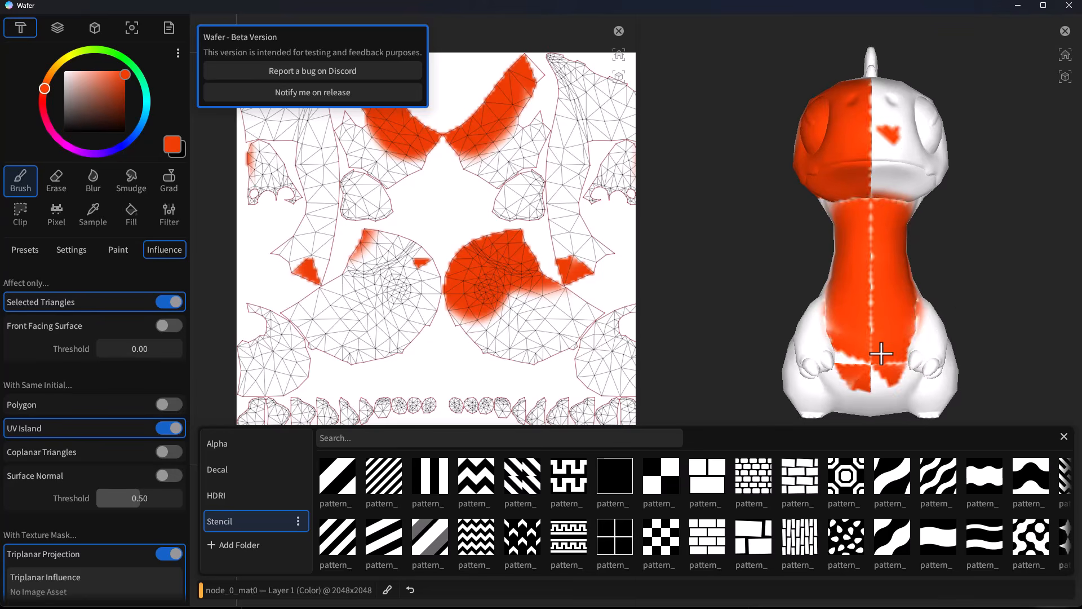
pyautogui.moveTo(987, 361)
pyautogui.mouseDown(button='middle')
pyautogui.moveTo(841, 349)
pyautogui.moveTo(841, 333)
pyautogui.mouseUp(button='middle')
pyautogui.scroll(-1, 117, 384)
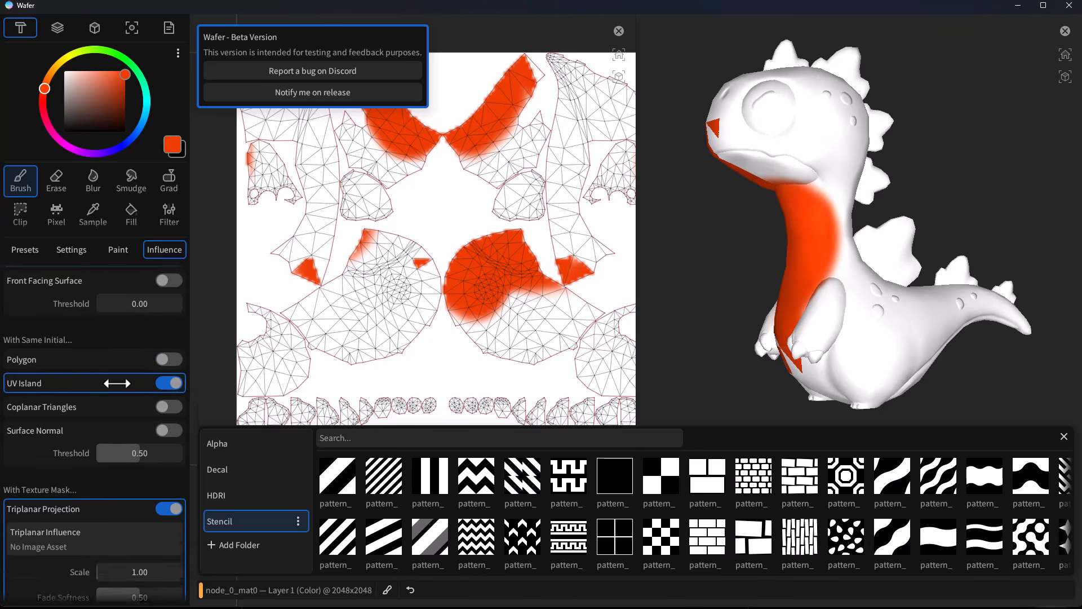
pyautogui.scroll(1, 117, 383)
# Set the pebble-spot pattern as the stencil influence and paint orange-red spots across the dinosaur's side on the Stencils layer
pyautogui.moveTo(901, 331)
pyautogui.mouseDown()
pyautogui.moveTo(863, 409)
pyautogui.moveTo(860, 353)
pyautogui.moveTo(824, 359)
pyautogui.moveTo(830, 388)
pyautogui.moveTo(793, 113)
pyautogui.mouseUp()
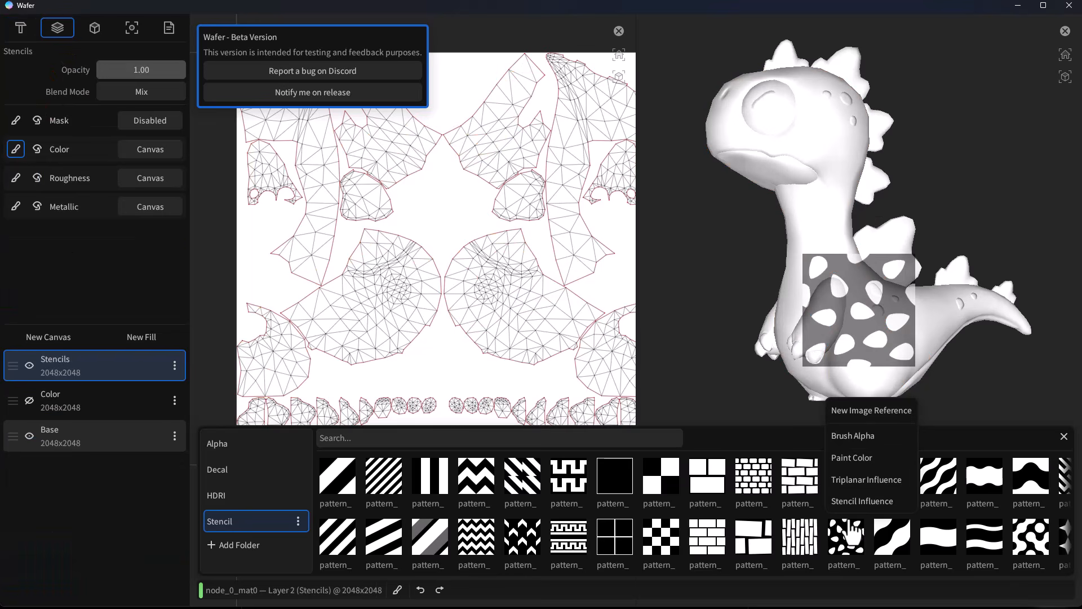
pyautogui.click(866, 491)
pyautogui.moveTo(865, 344)
pyautogui.mouseDown()
pyautogui.moveTo(812, 307)
pyautogui.moveTo(911, 362)
pyautogui.moveTo(825, 205)
pyautogui.moveTo(787, 209)
pyautogui.moveTo(918, 334)
pyautogui.moveTo(944, 300)
pyautogui.moveTo(969, 307)
pyautogui.mouseUp()
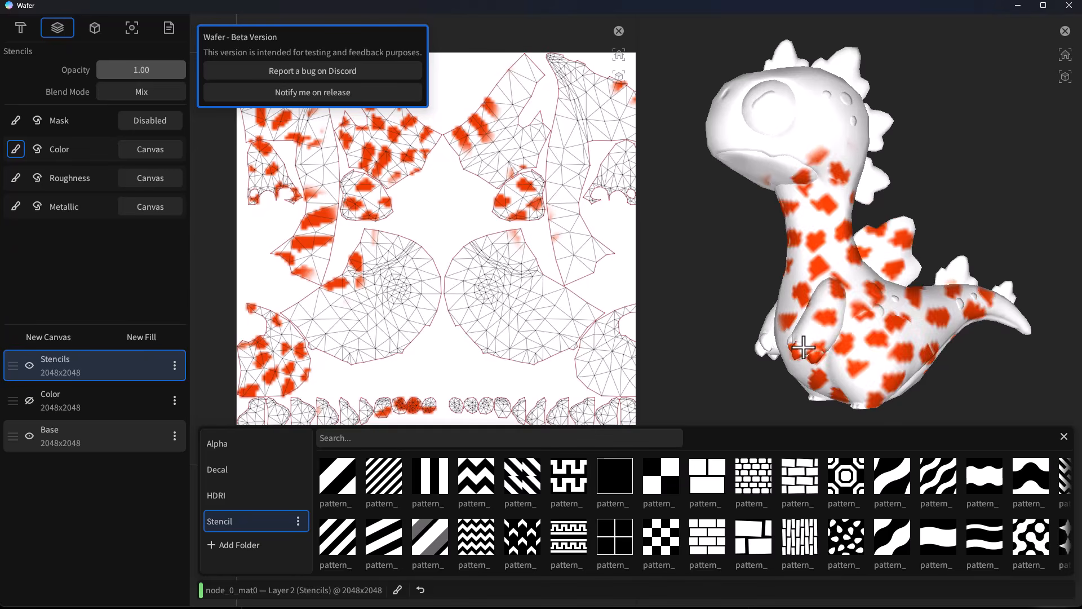
pyautogui.moveTo(807, 346)
pyautogui.mouseDown(button='middle')
pyautogui.moveTo(878, 333)
pyautogui.moveTo(843, 333)
pyautogui.moveTo(928, 358)
pyautogui.mouseUp(button='middle')
pyautogui.scroll(-2, 928, 357)
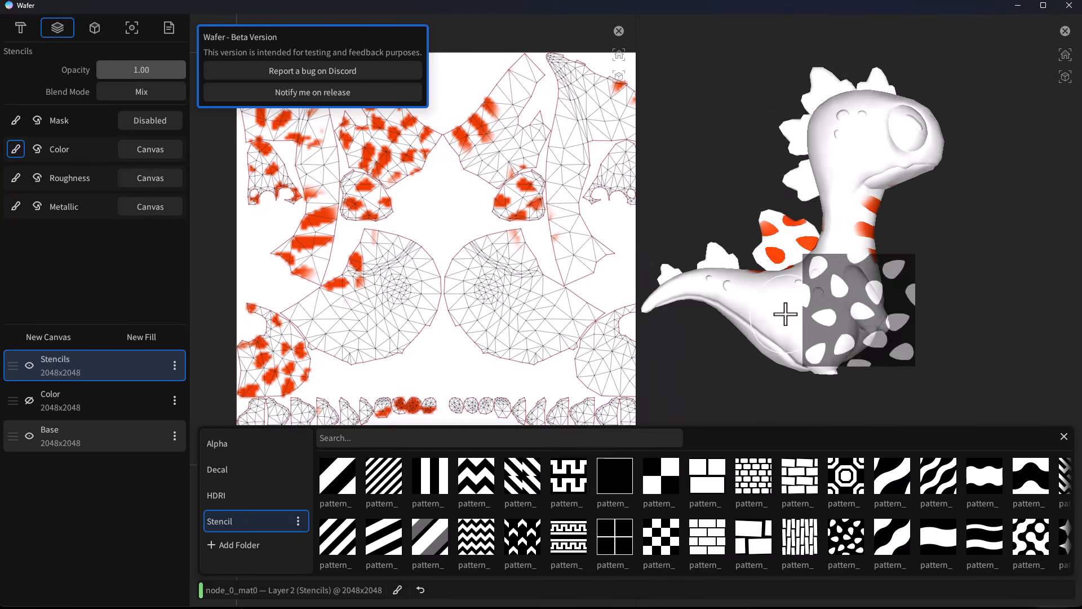
# Paint one more stroke through the pebble-spot stencil from the dinosaur's lower side up to its neck on the Stencils layer
pyautogui.keyDown('shift'); pyautogui.moveTo(821, 300); pyautogui.dragTo(862, 313, button='middle'); pyautogui.keyUp('shift')
pyautogui.scroll(1, 850, 308)
pyautogui.moveTo(865, 318)
pyautogui.mouseDown()
pyautogui.moveTo(780, 287)
pyautogui.moveTo(876, 335)
pyautogui.moveTo(860, 251)
pyautogui.moveTo(876, 183)
pyautogui.mouseUp()
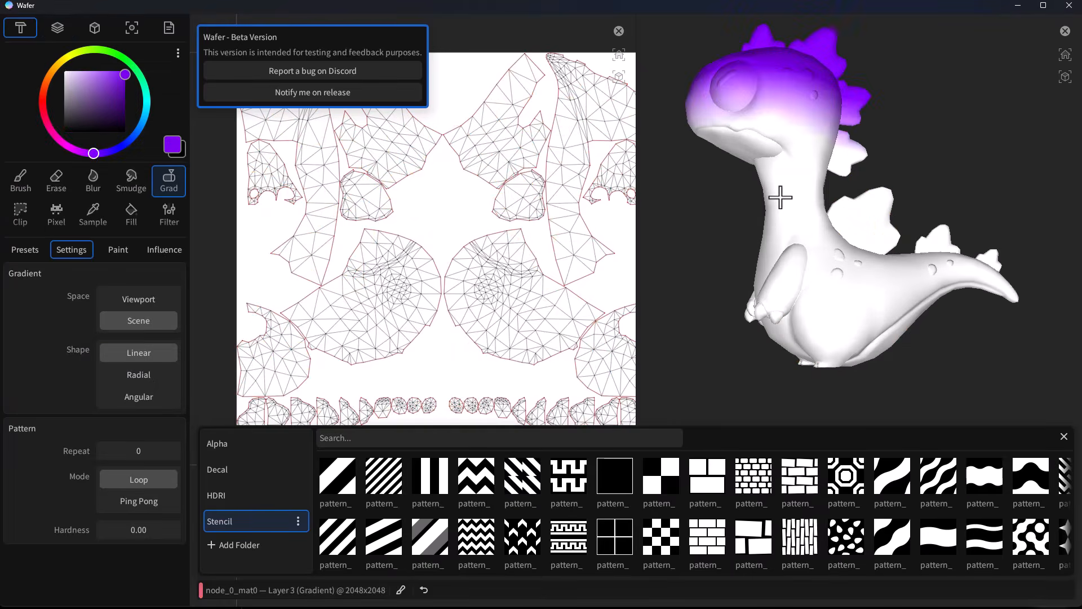
# Try a linear and a radial purple gradient in scene space down the dinosaur's body on the Gradient layer, undoing each
pyautogui.moveTo(781, 197); pyautogui.dragTo(821, 320)
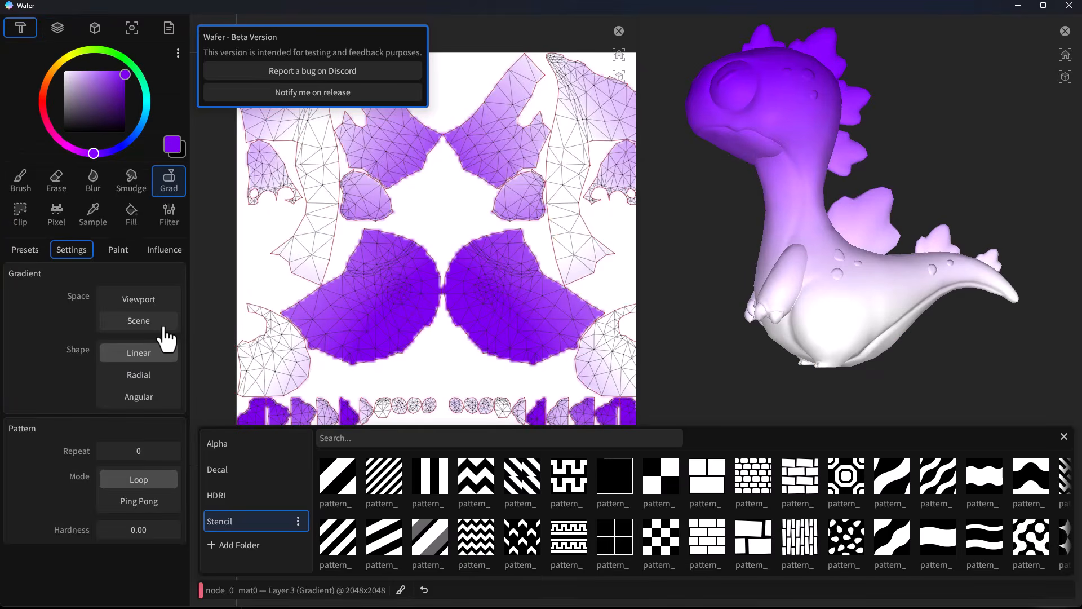
pyautogui.hotkey('ctrl', 'z')
pyautogui.click(139, 375)
pyautogui.moveTo(807, 249); pyautogui.dragTo(819, 353)
pyautogui.hotkey('ctrl', 'z')
# Apply an angular purple gradient in scene space from the dinosaur's body on the Gradient layer
pyautogui.click(139, 396)
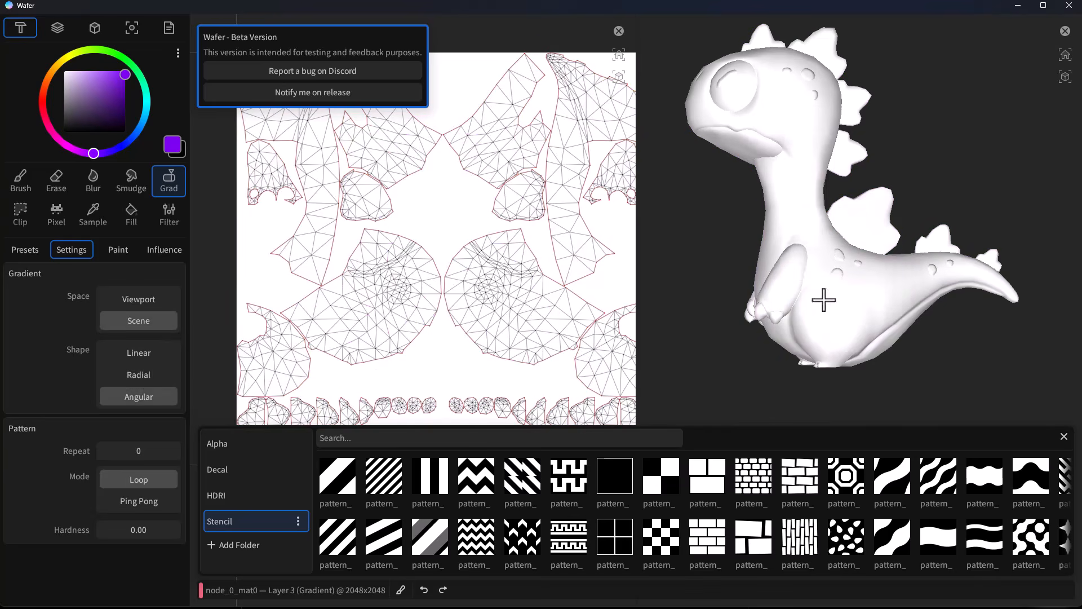
pyautogui.moveTo(825, 300); pyautogui.dragTo(797, 319)
pyautogui.moveTo(797, 319); pyautogui.dragTo(809, 313, button='middle')
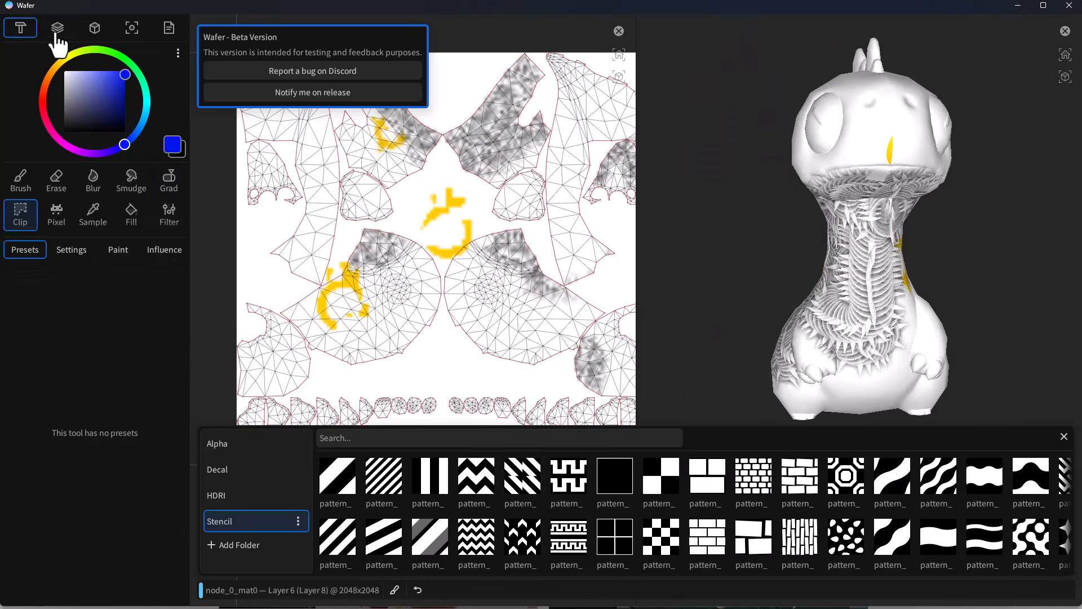
# Review the settings and available layer operations for Layer 8
pyautogui.click(57, 28)
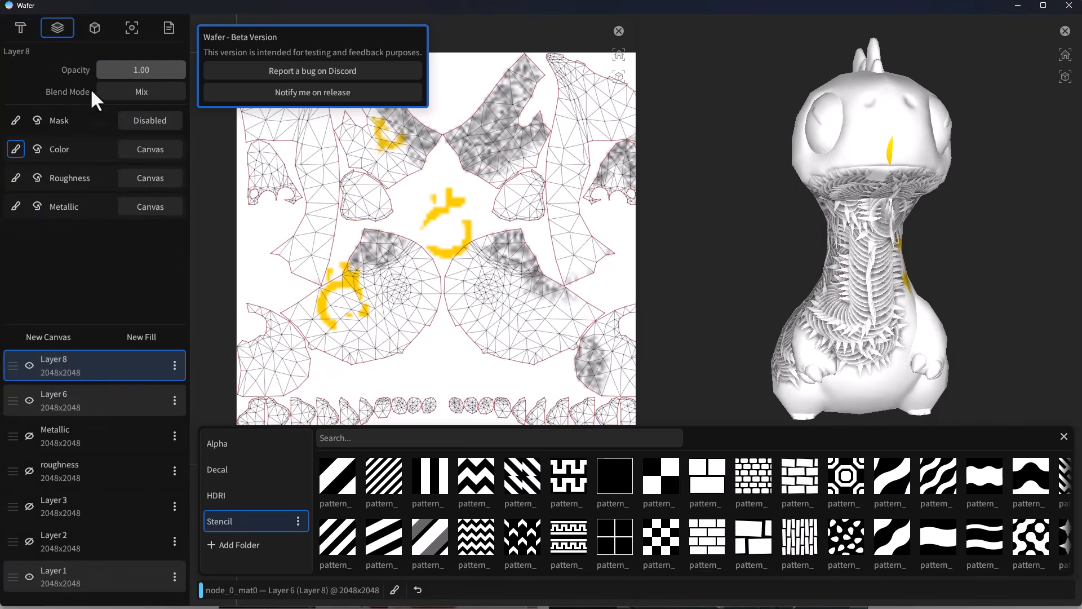
pyautogui.click(175, 366)
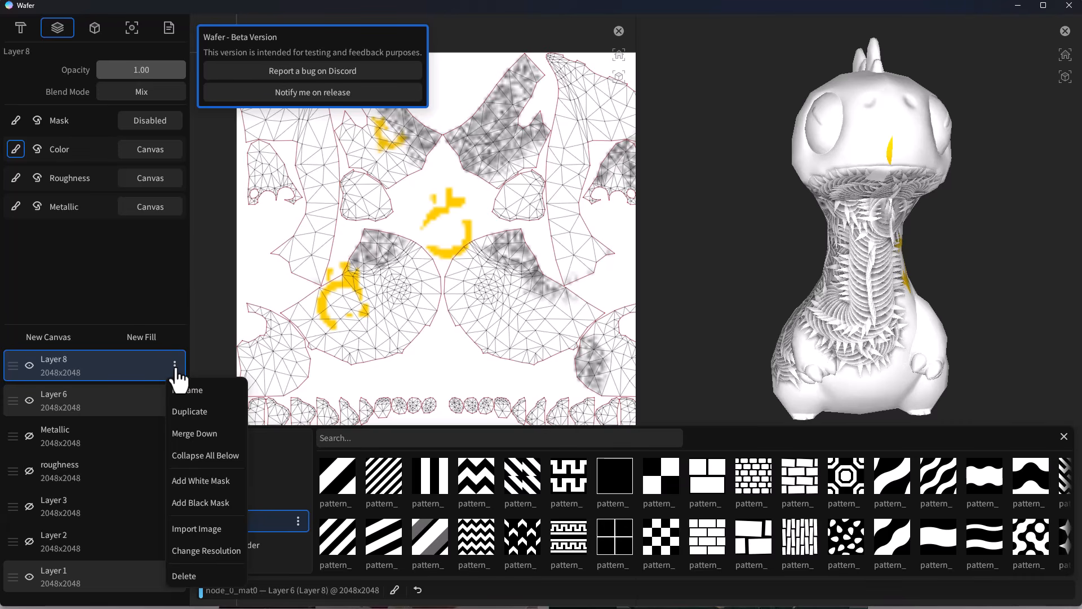
pyautogui.click(57, 27)
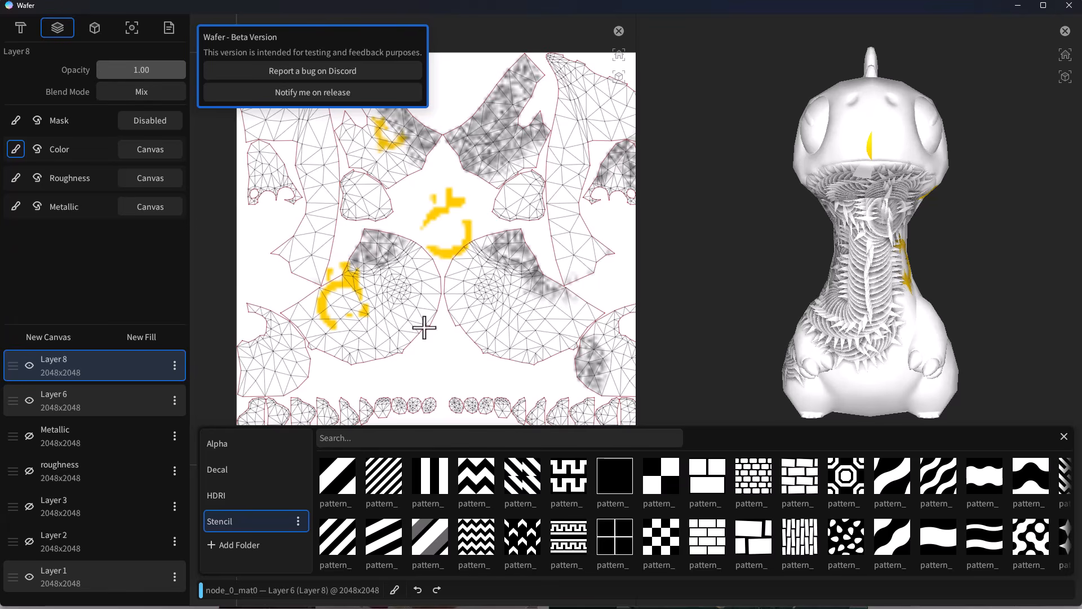
# Redo the large blue fill over the head's UV island on Layer 8
pyautogui.hotkey('ctrl', 'shift', 'z')
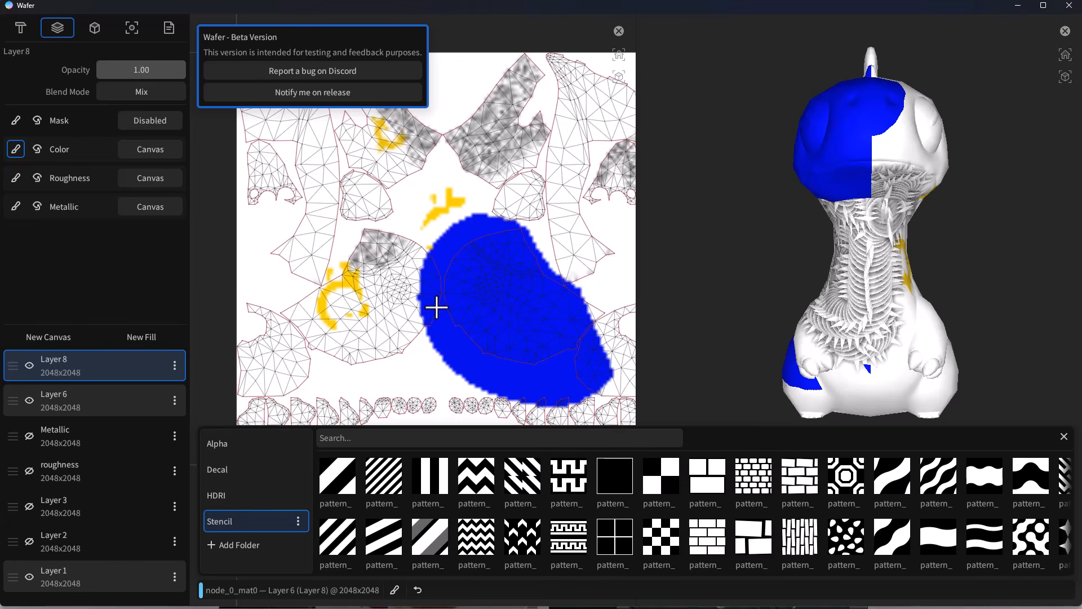